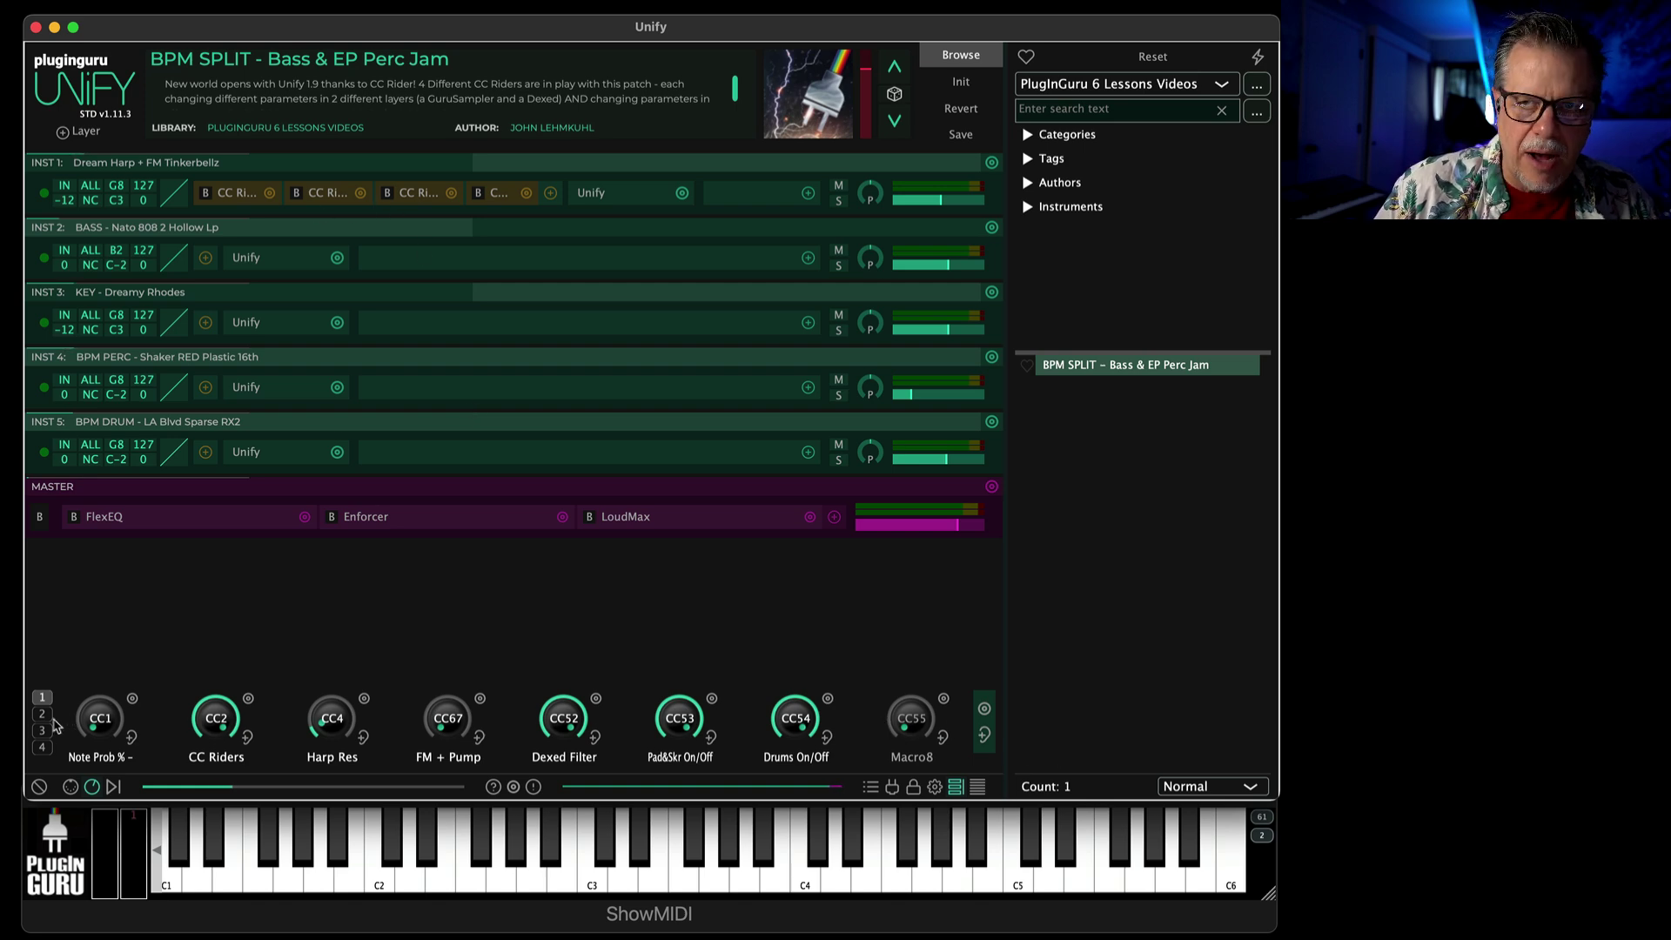
# - In Logic Pro, show automation lanes and check which Unify macros Inst 1's Volume lane offers, then return to Unify
pyautogui.hotkey('ctrl', 'Right')
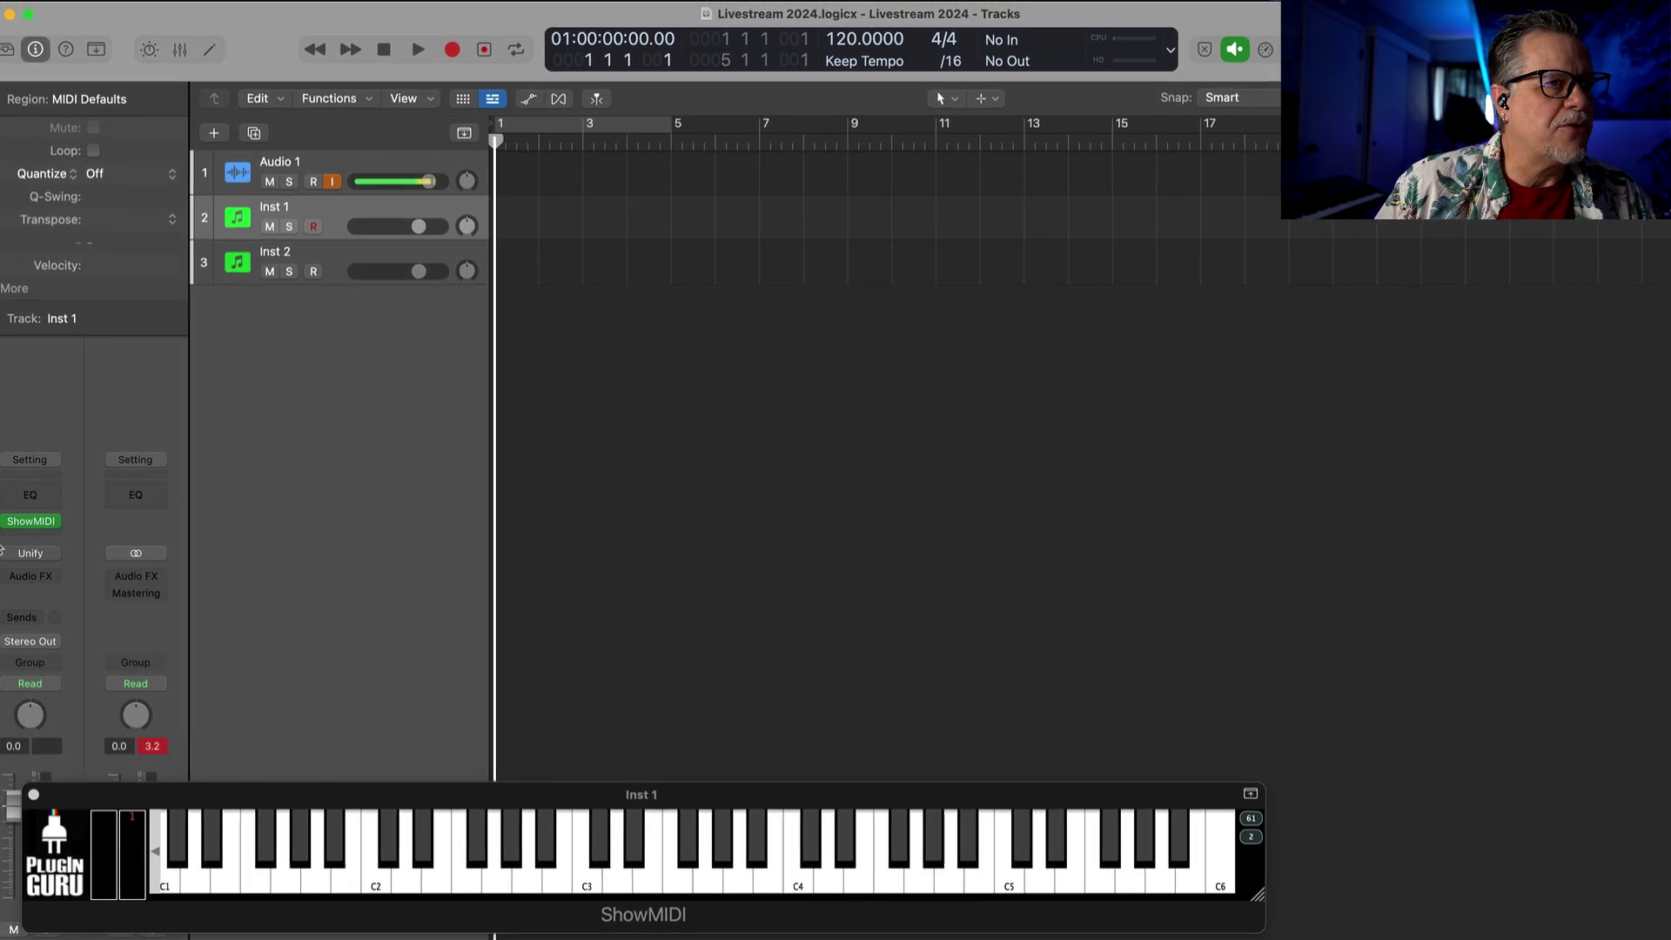
pyautogui.moveTo(13, 557)
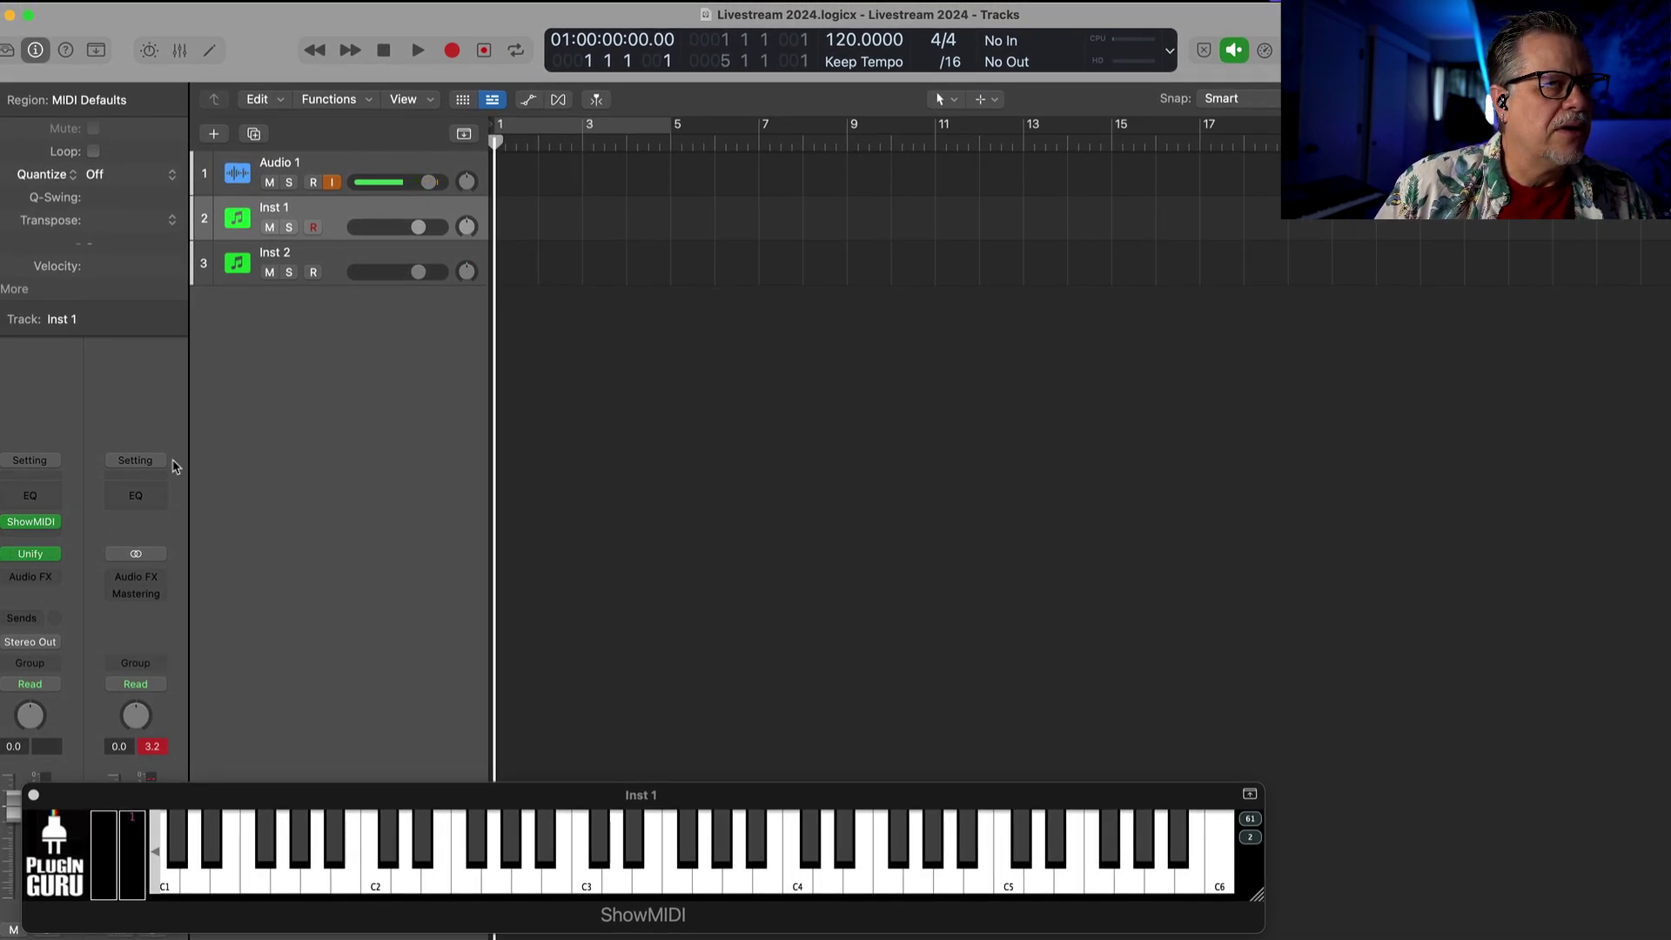
pyautogui.press('a')
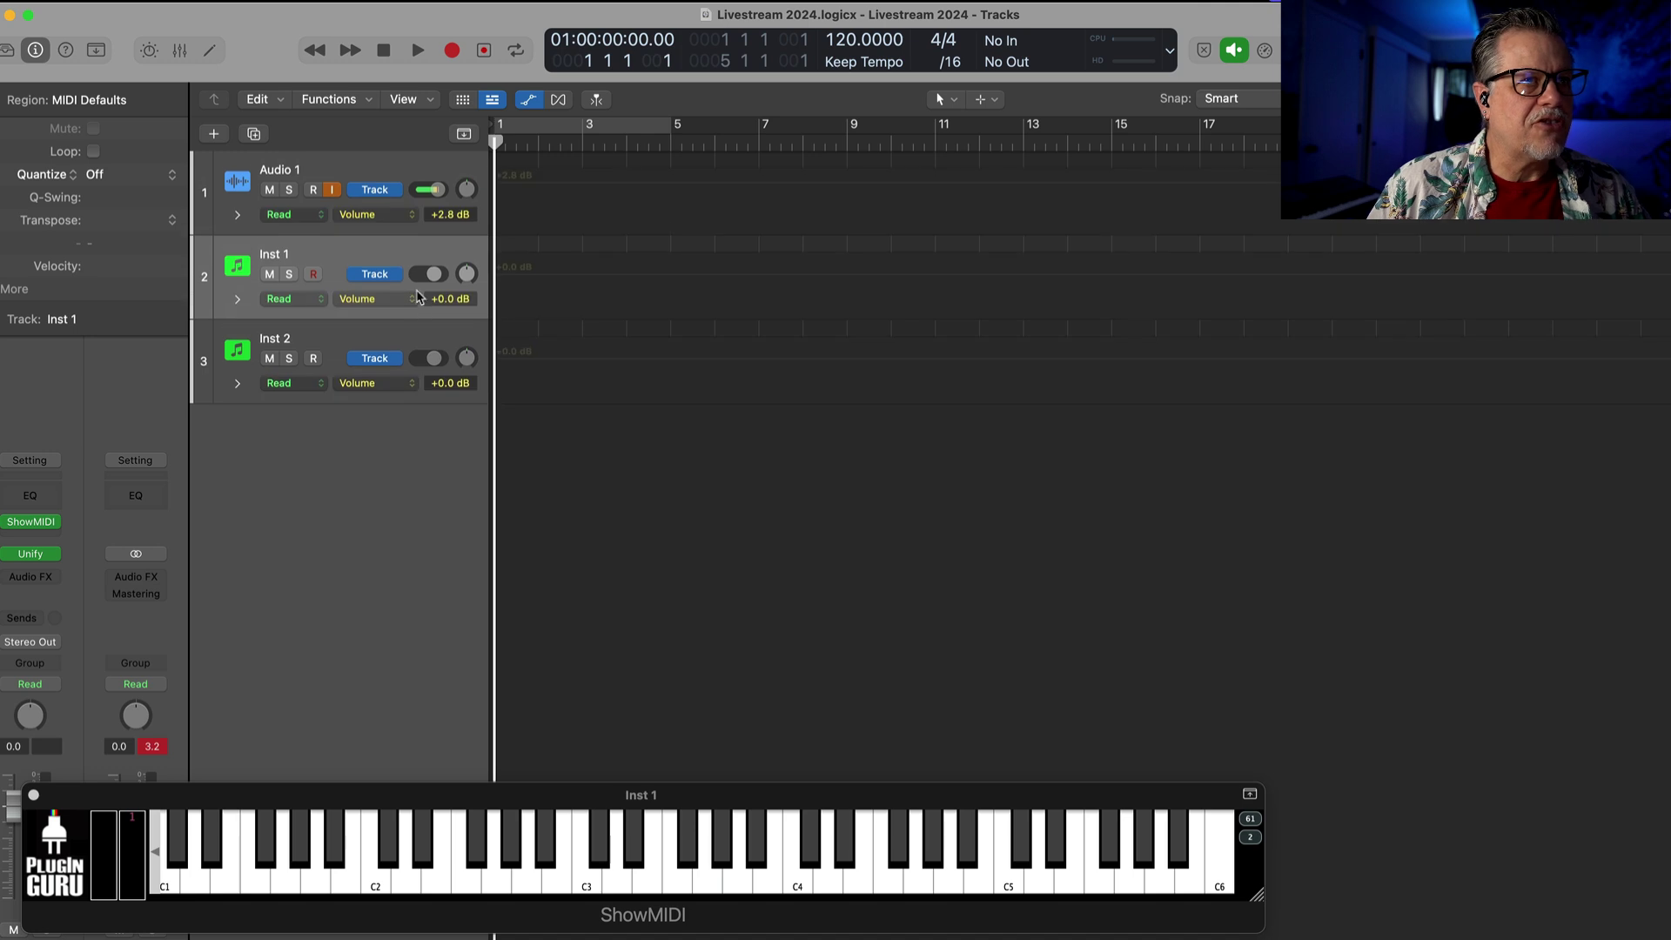
pyautogui.click(384, 300)
pyautogui.moveTo(422, 467)
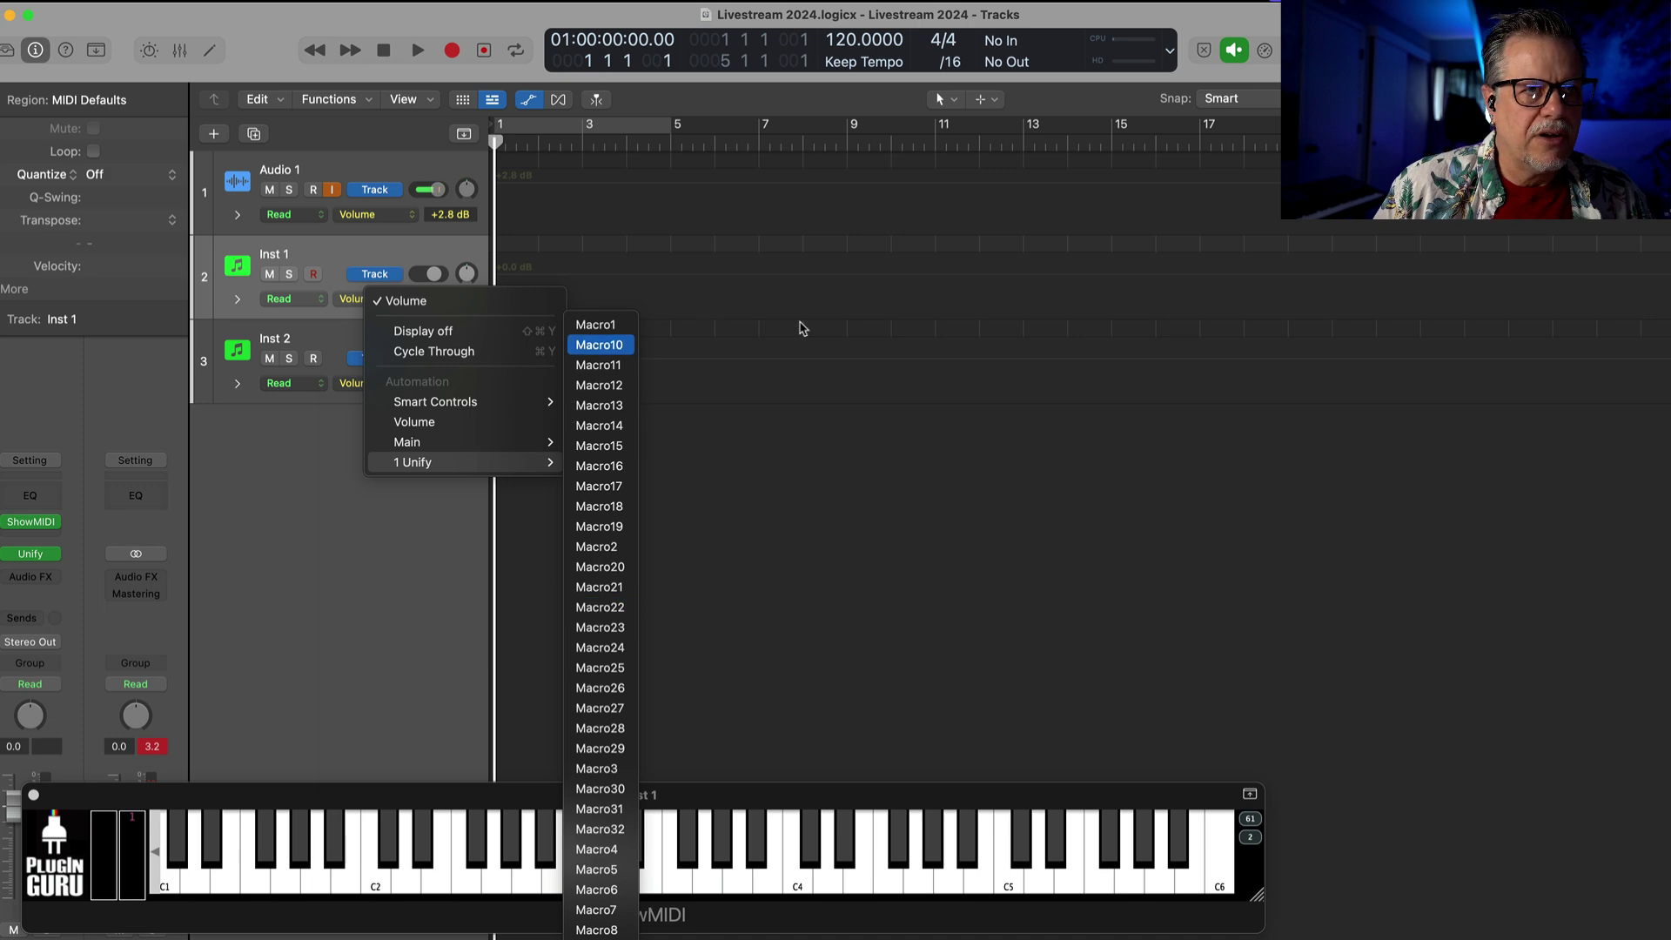
pyautogui.click(815, 260)
pyautogui.press('super+Tab')
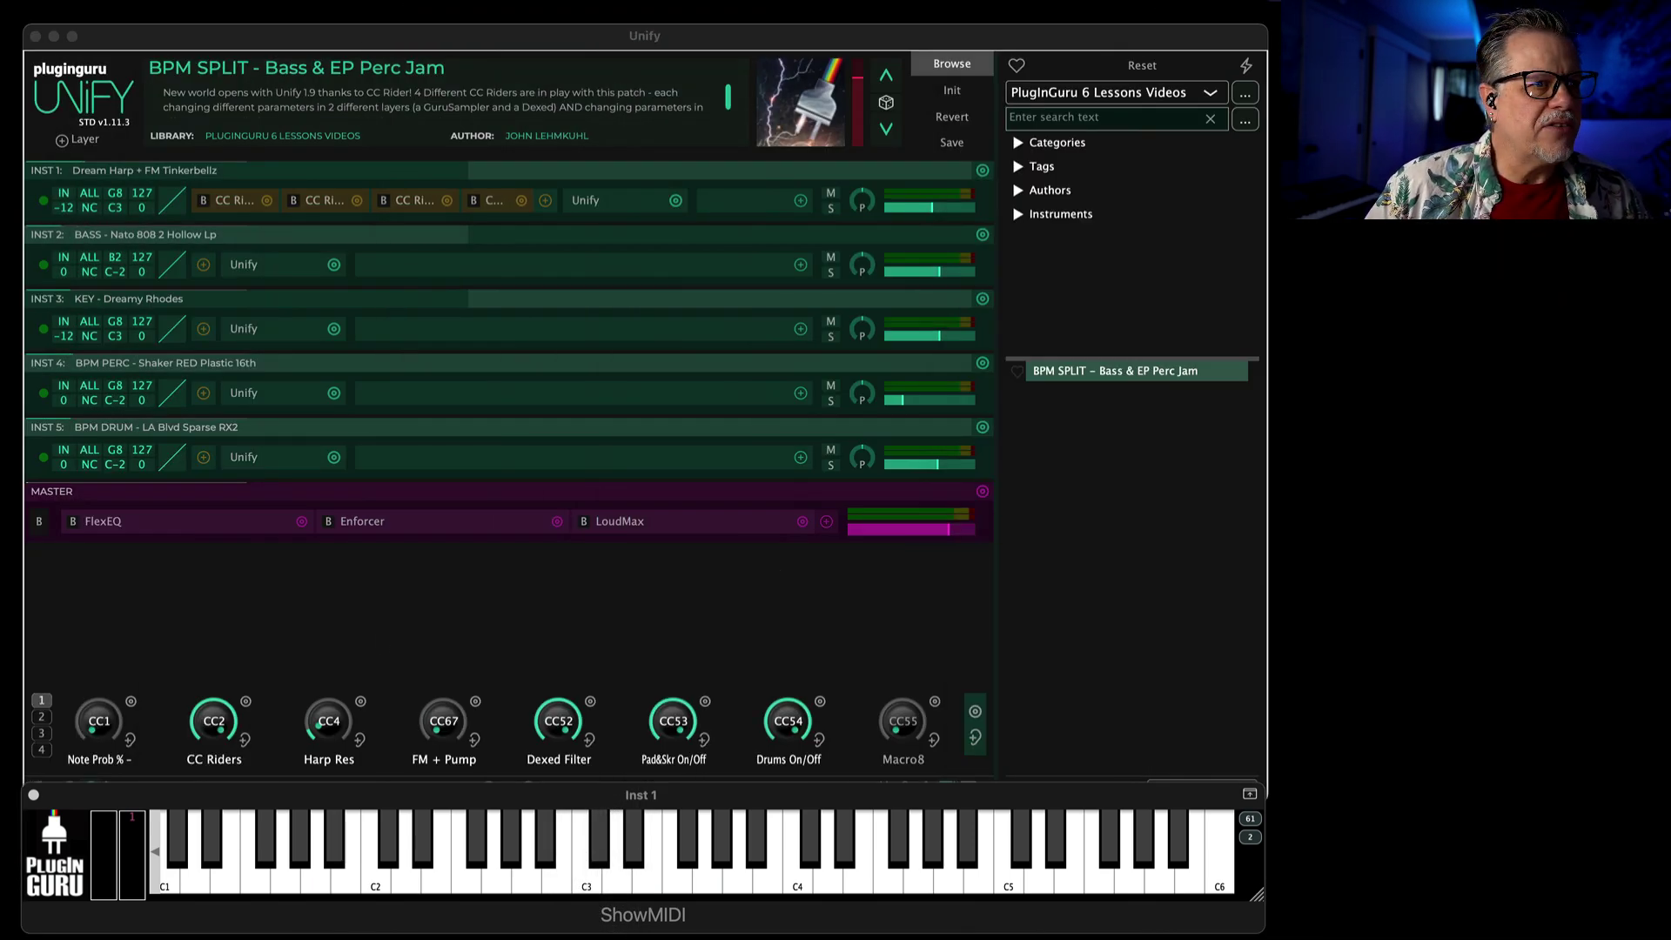
pyautogui.click(41, 750)
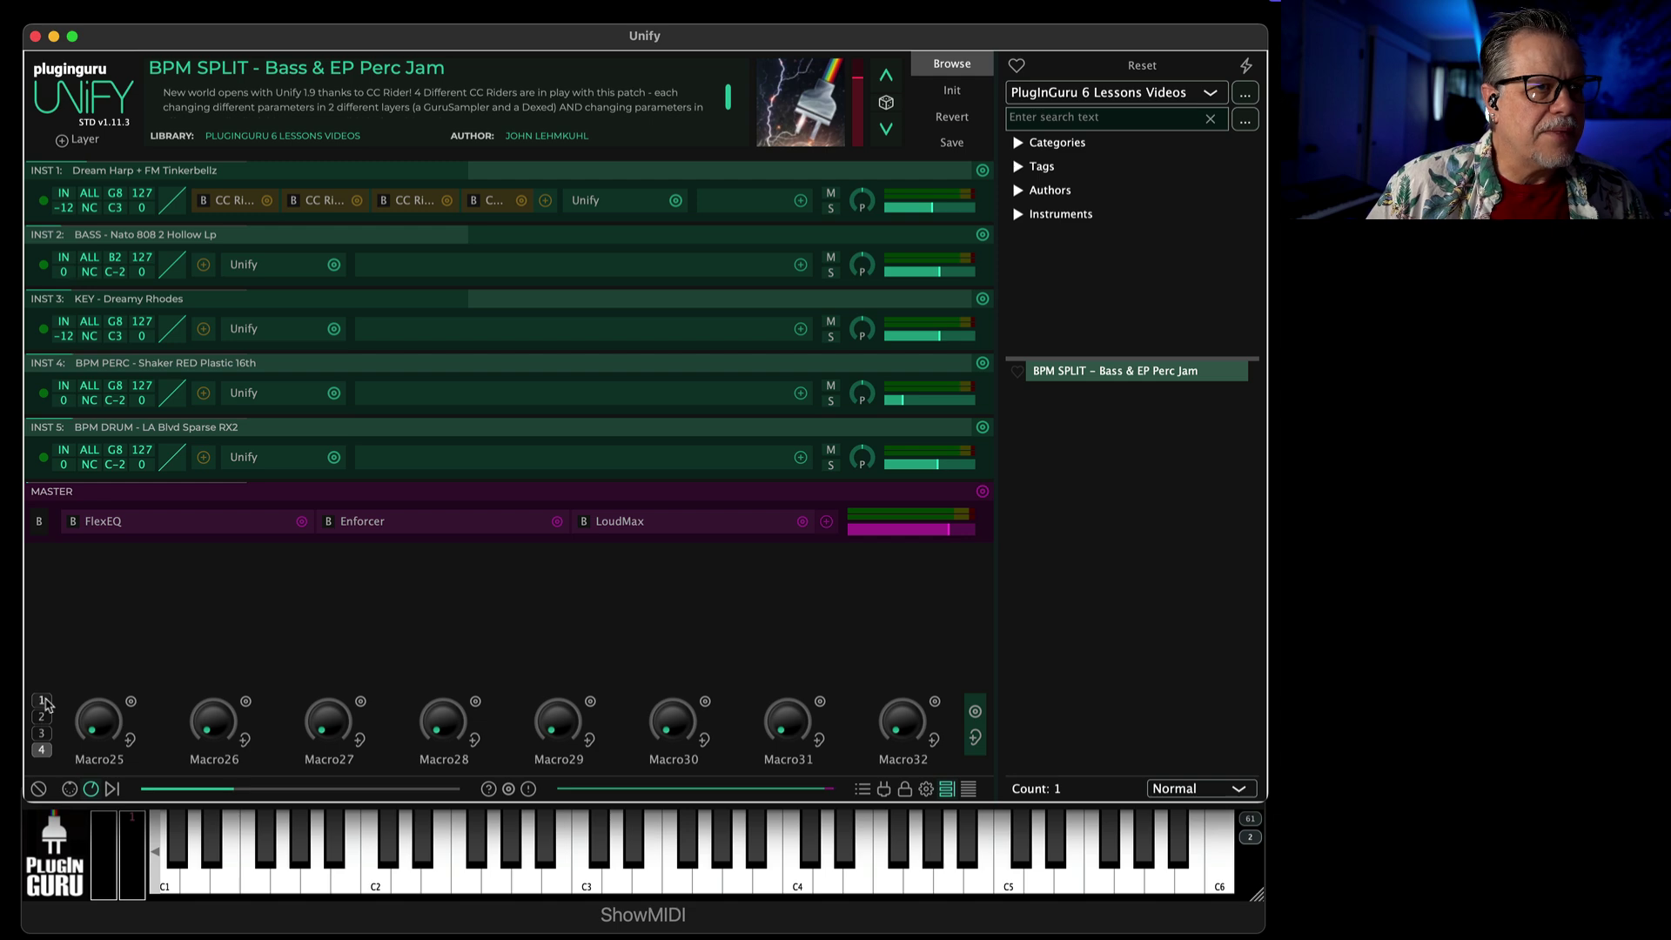
pyautogui.click(41, 700)
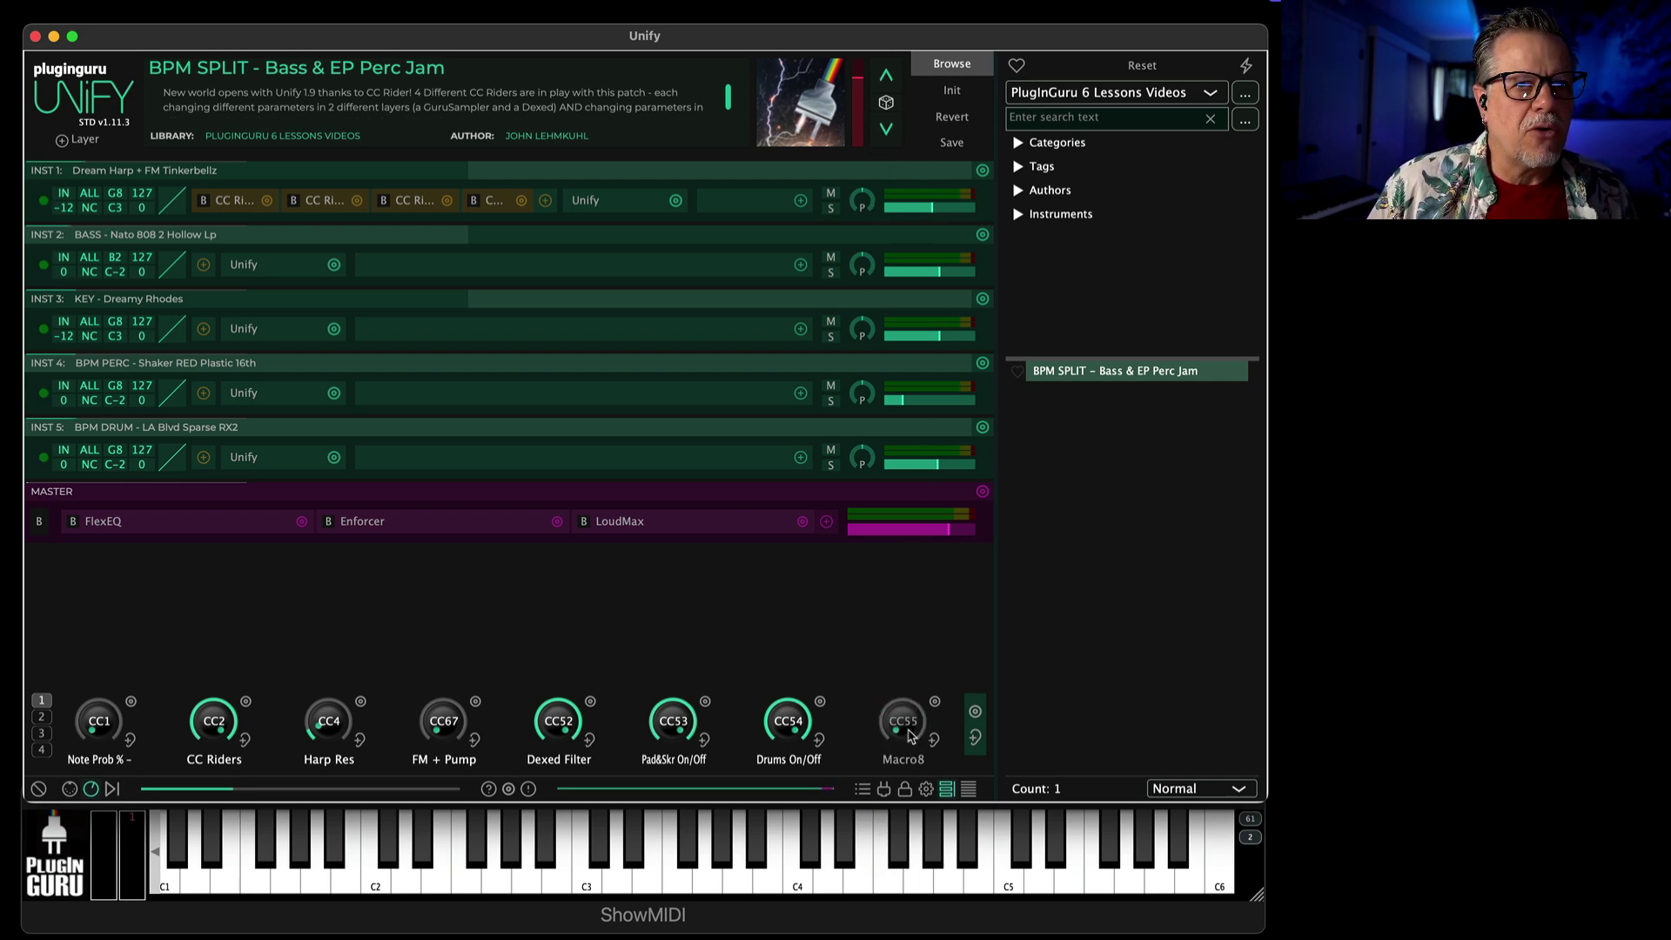
# - Bring up Macro8's Linked Parameters list and drag the macro/8 window lower to uncover the layers
pyautogui.click(936, 703)
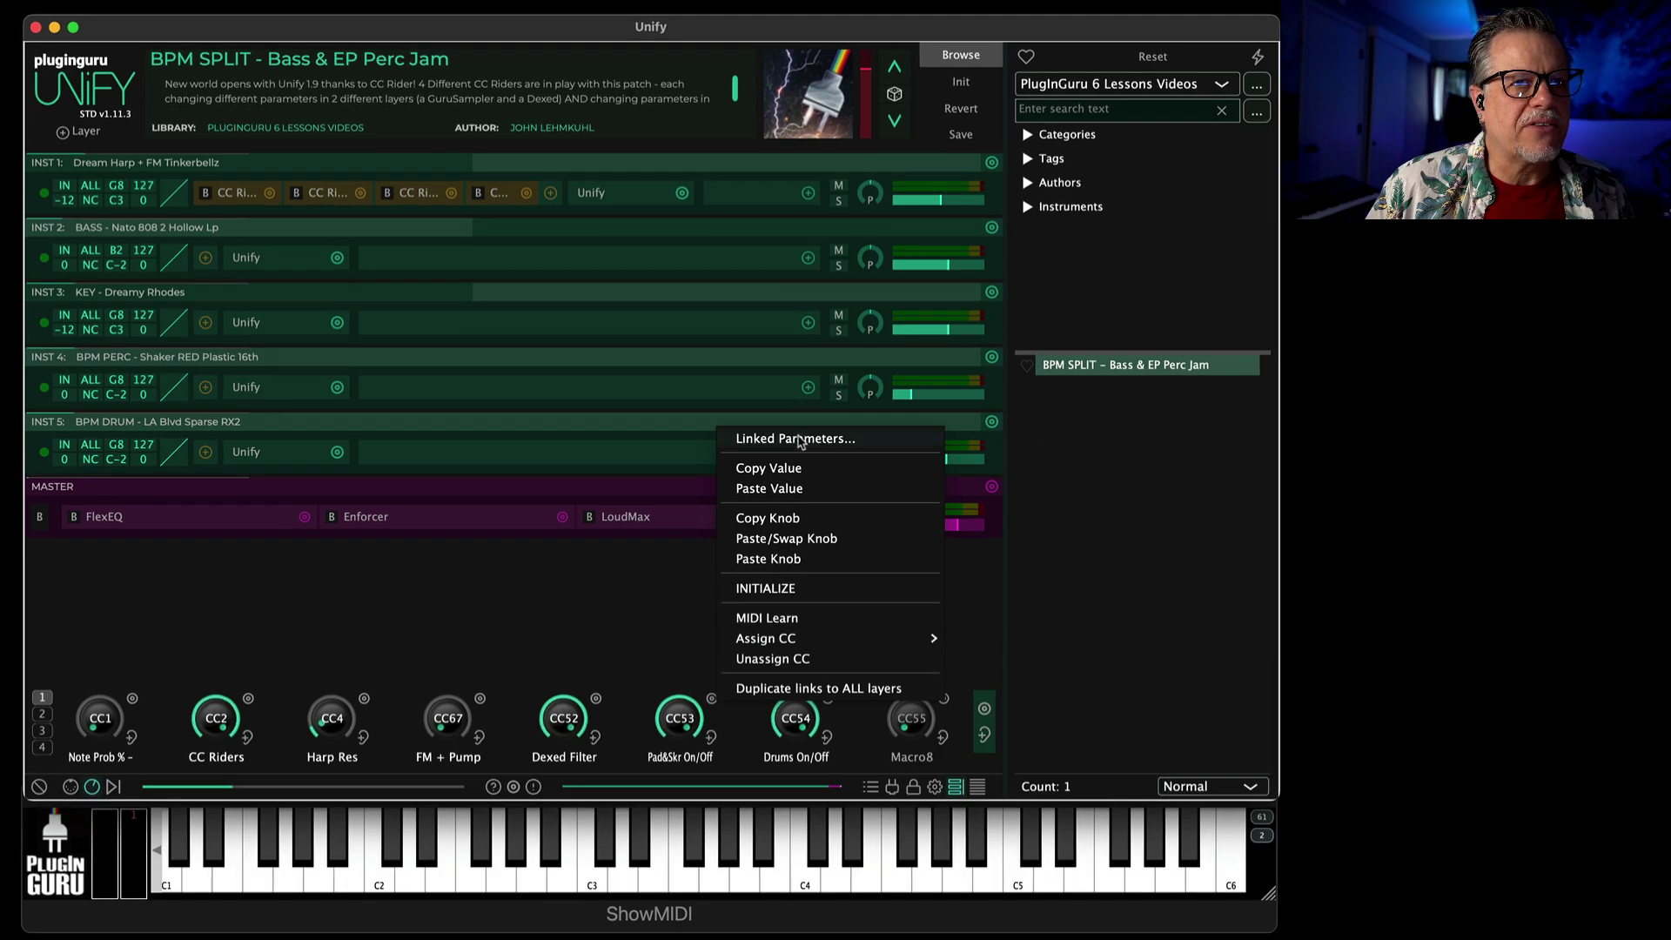
pyautogui.click(800, 438)
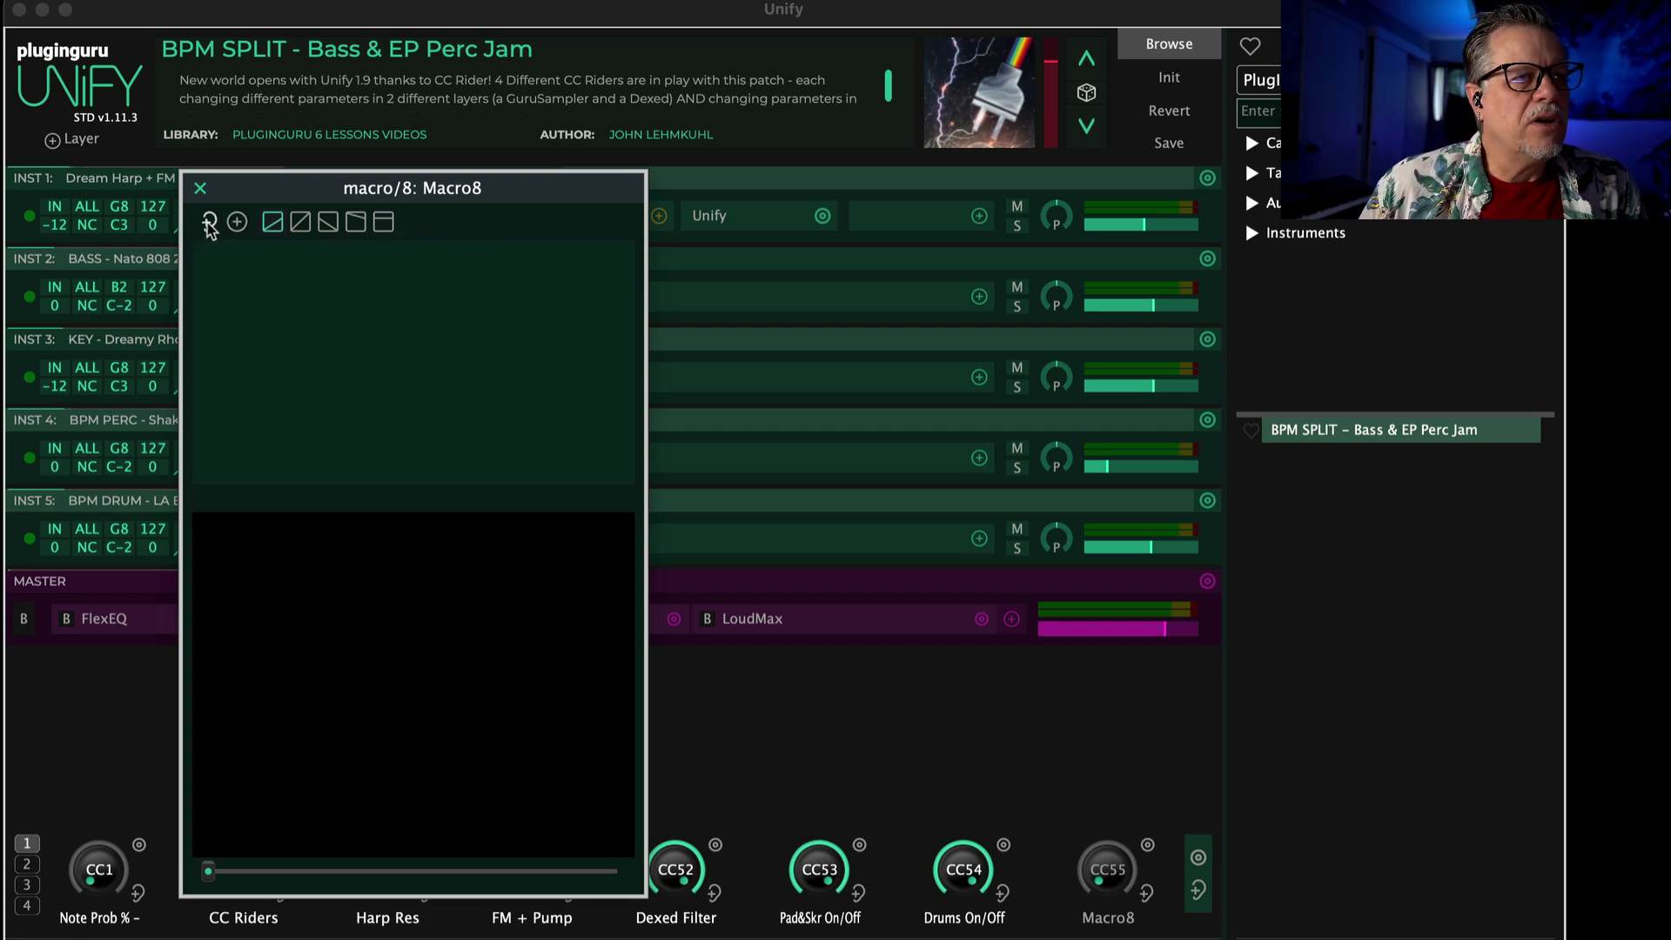
pyautogui.moveTo(261, 188); pyautogui.dragTo(204, 400)
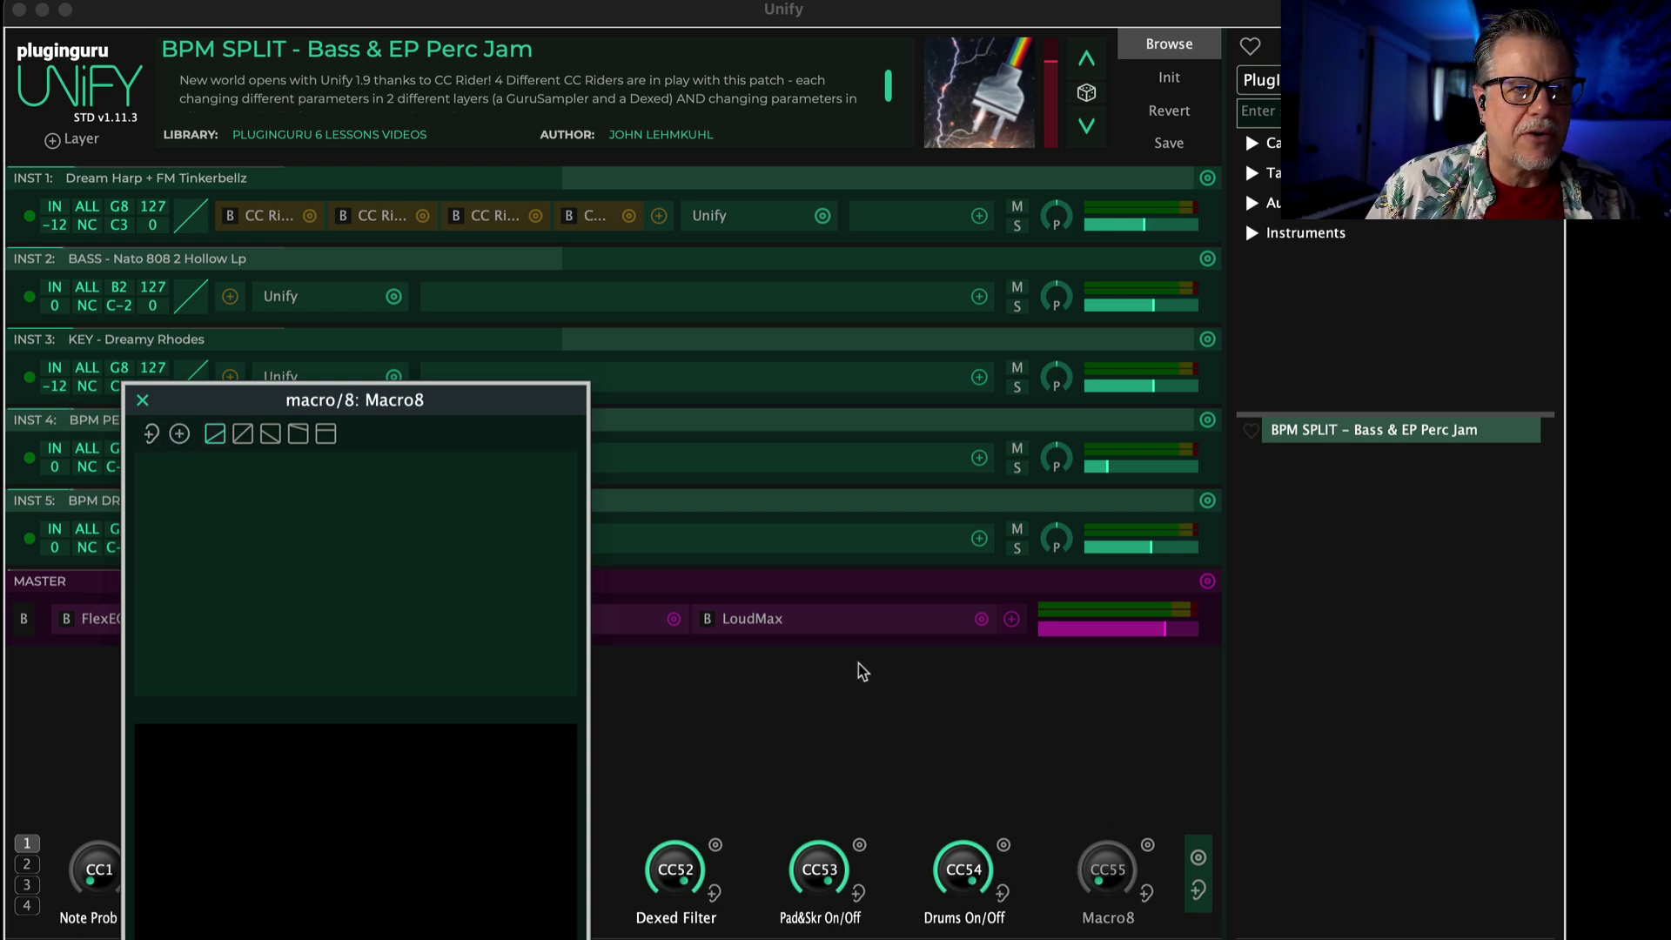
# - Open the master FlexEQ and link its High Shelf Gain to Macro8 as a trial
pyautogui.moveTo(496, 400); pyautogui.dragTo(466, 660)
pyautogui.click(161, 625)
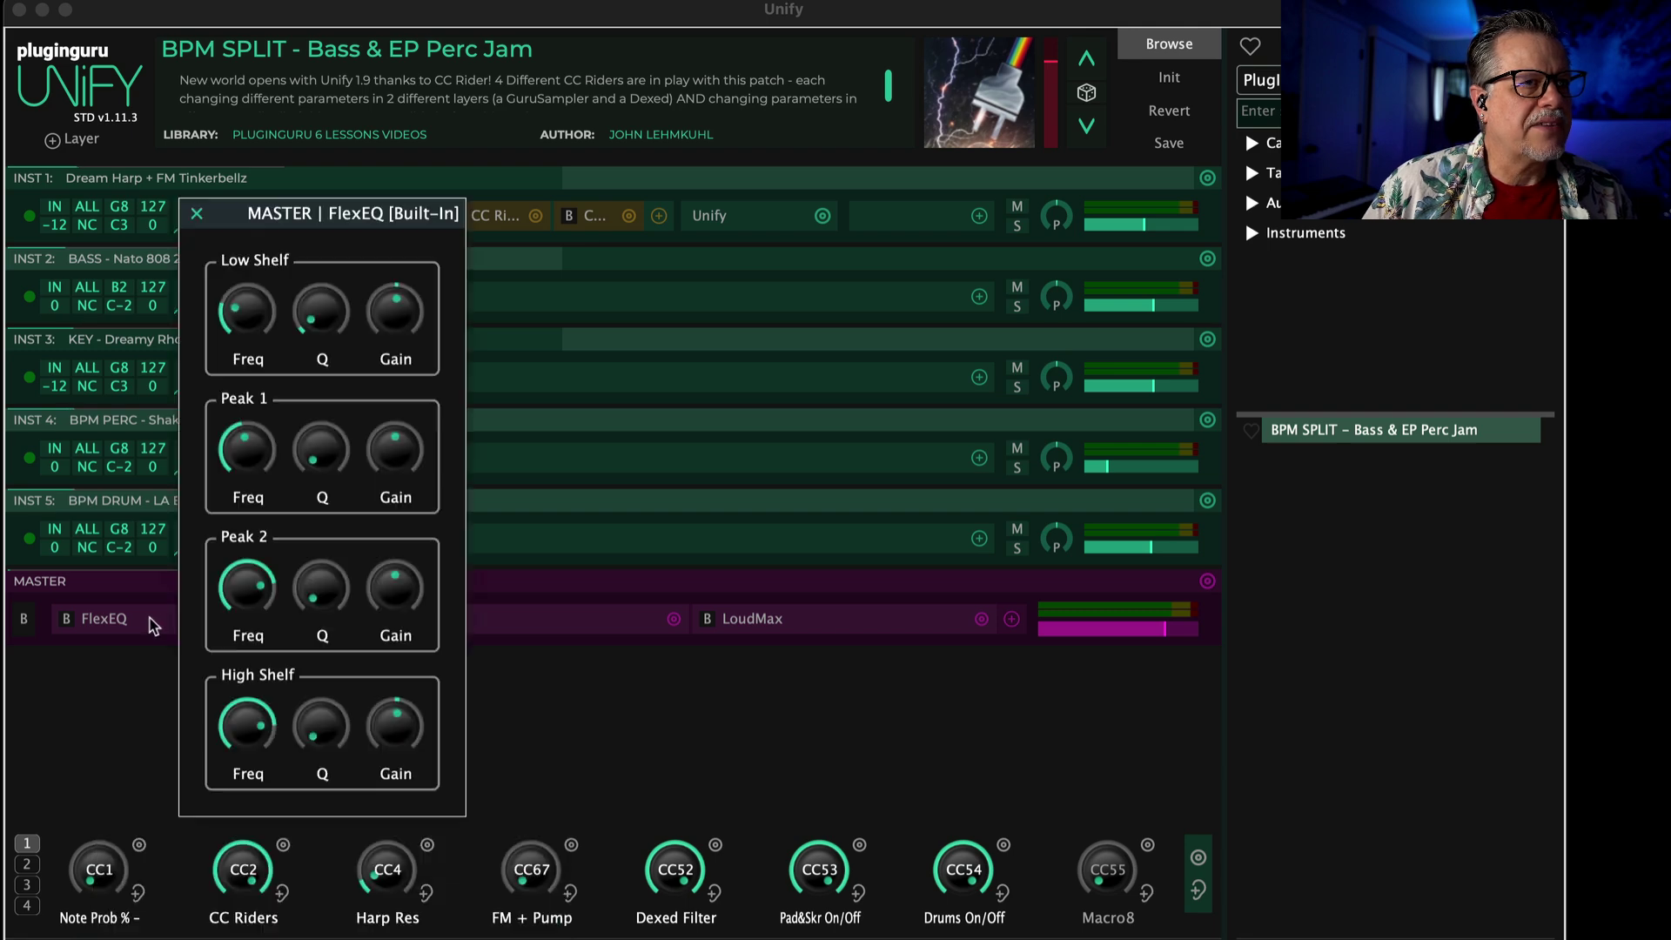
pyautogui.moveTo(391, 213); pyautogui.dragTo(1415, 274)
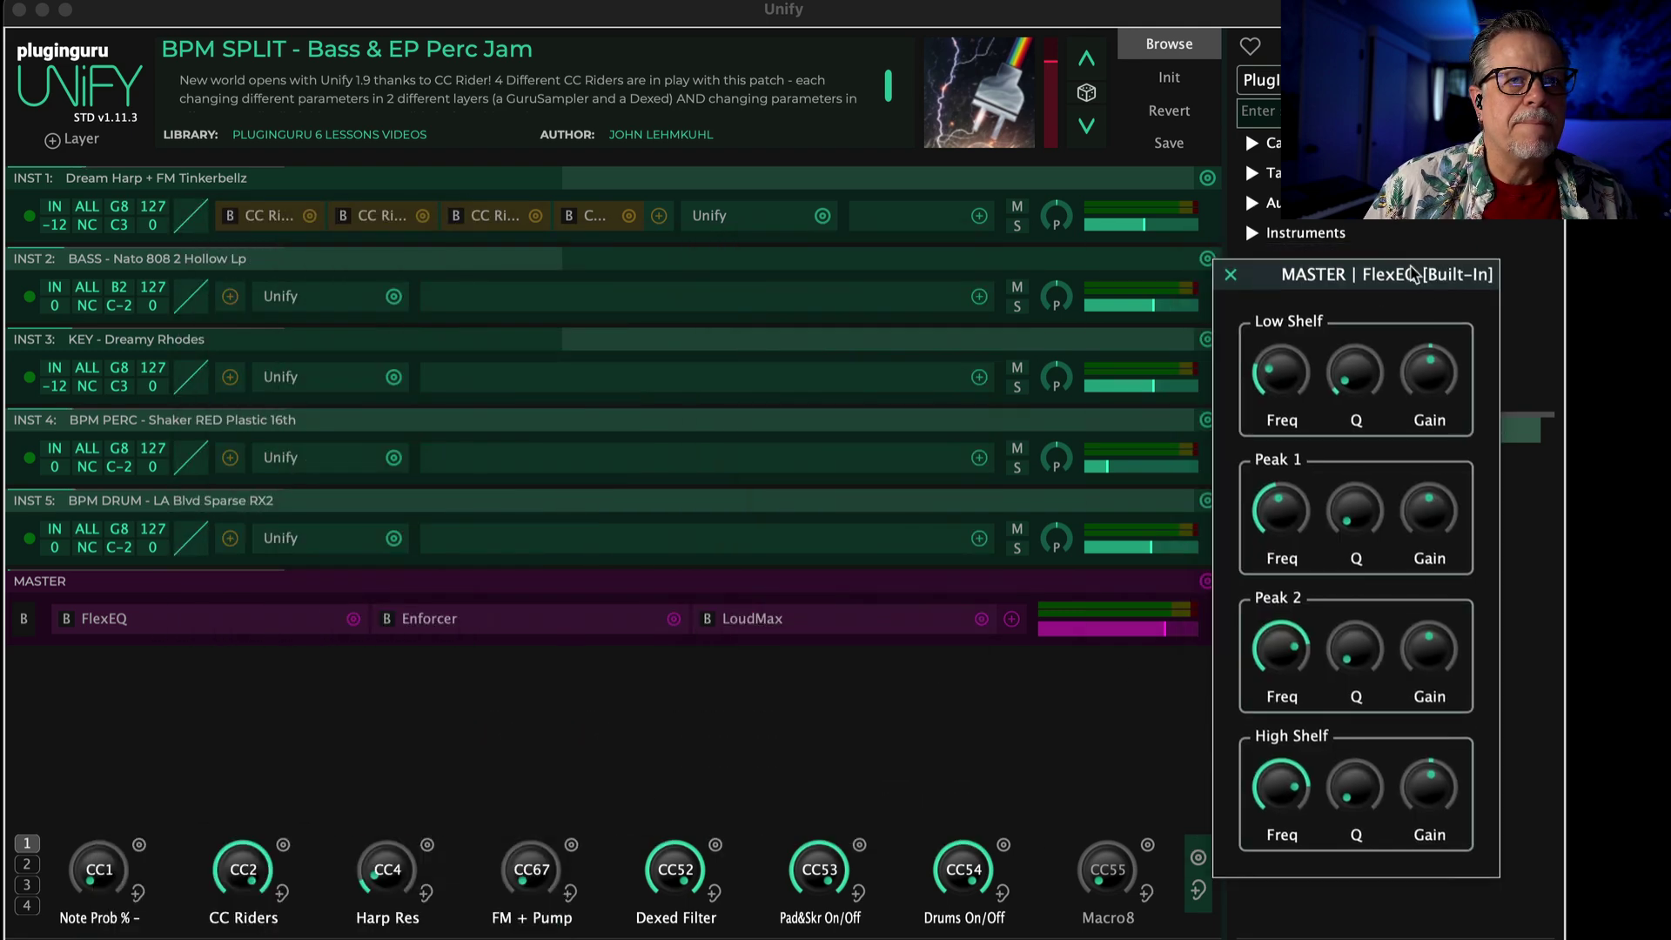
pyautogui.moveTo(476, 735); pyautogui.dragTo(547, 216)
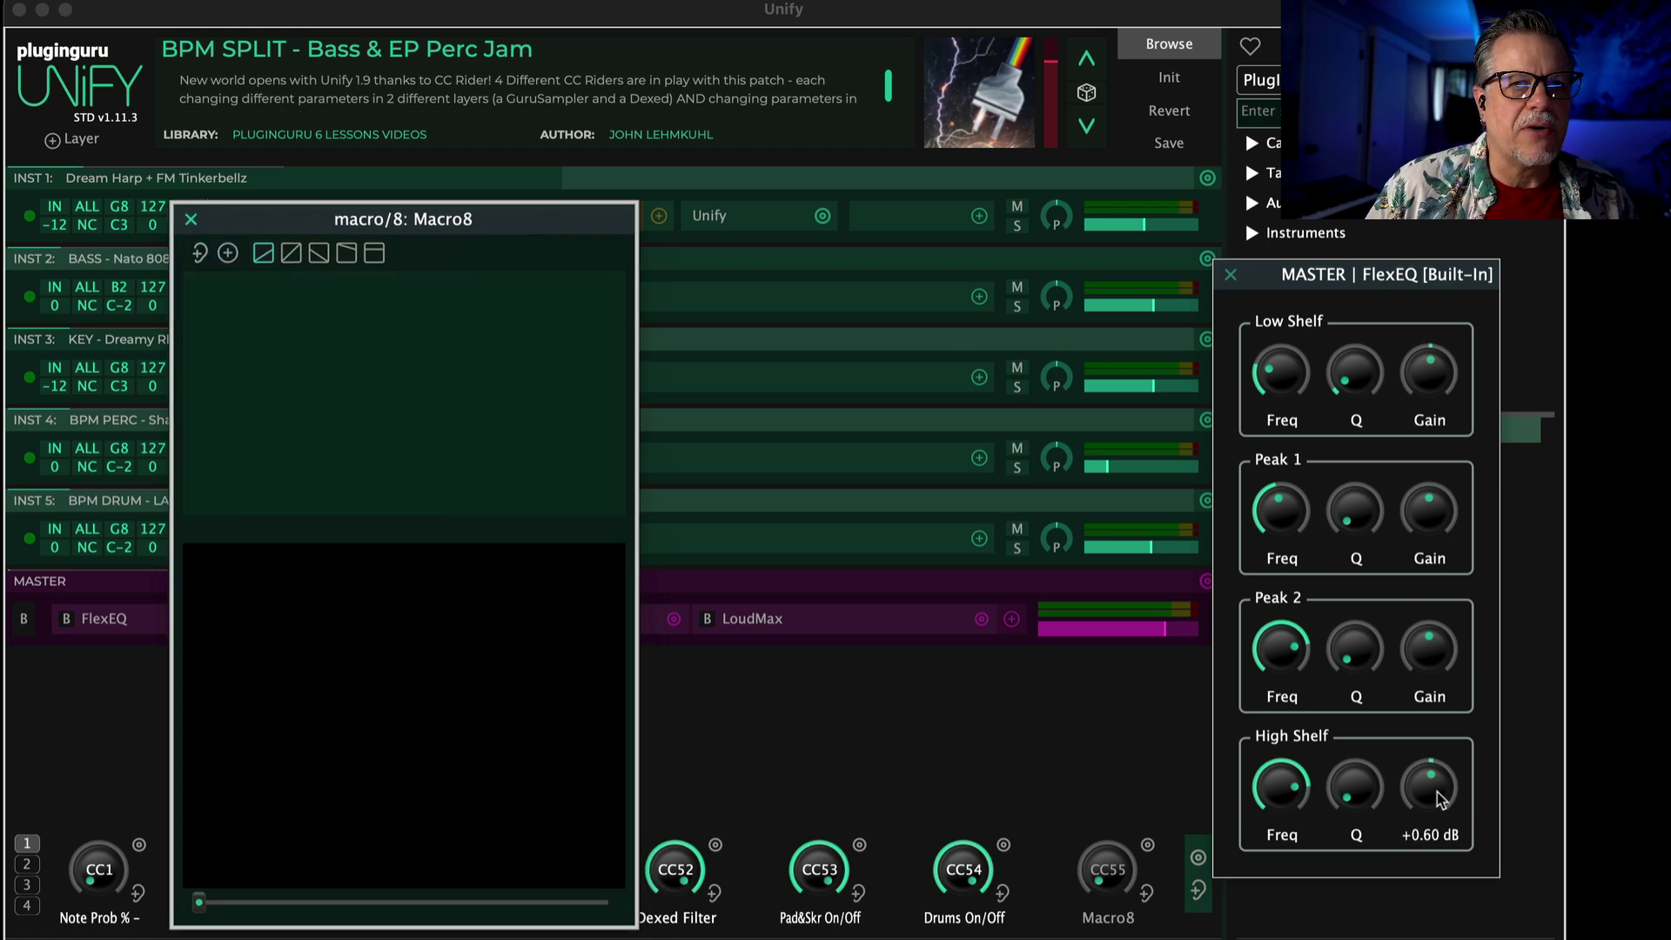
pyautogui.moveTo(1442, 797)
pyautogui.mouseDown()
pyautogui.moveTo(1440, 752)
pyautogui.moveTo(1442, 780)
pyautogui.mouseUp()
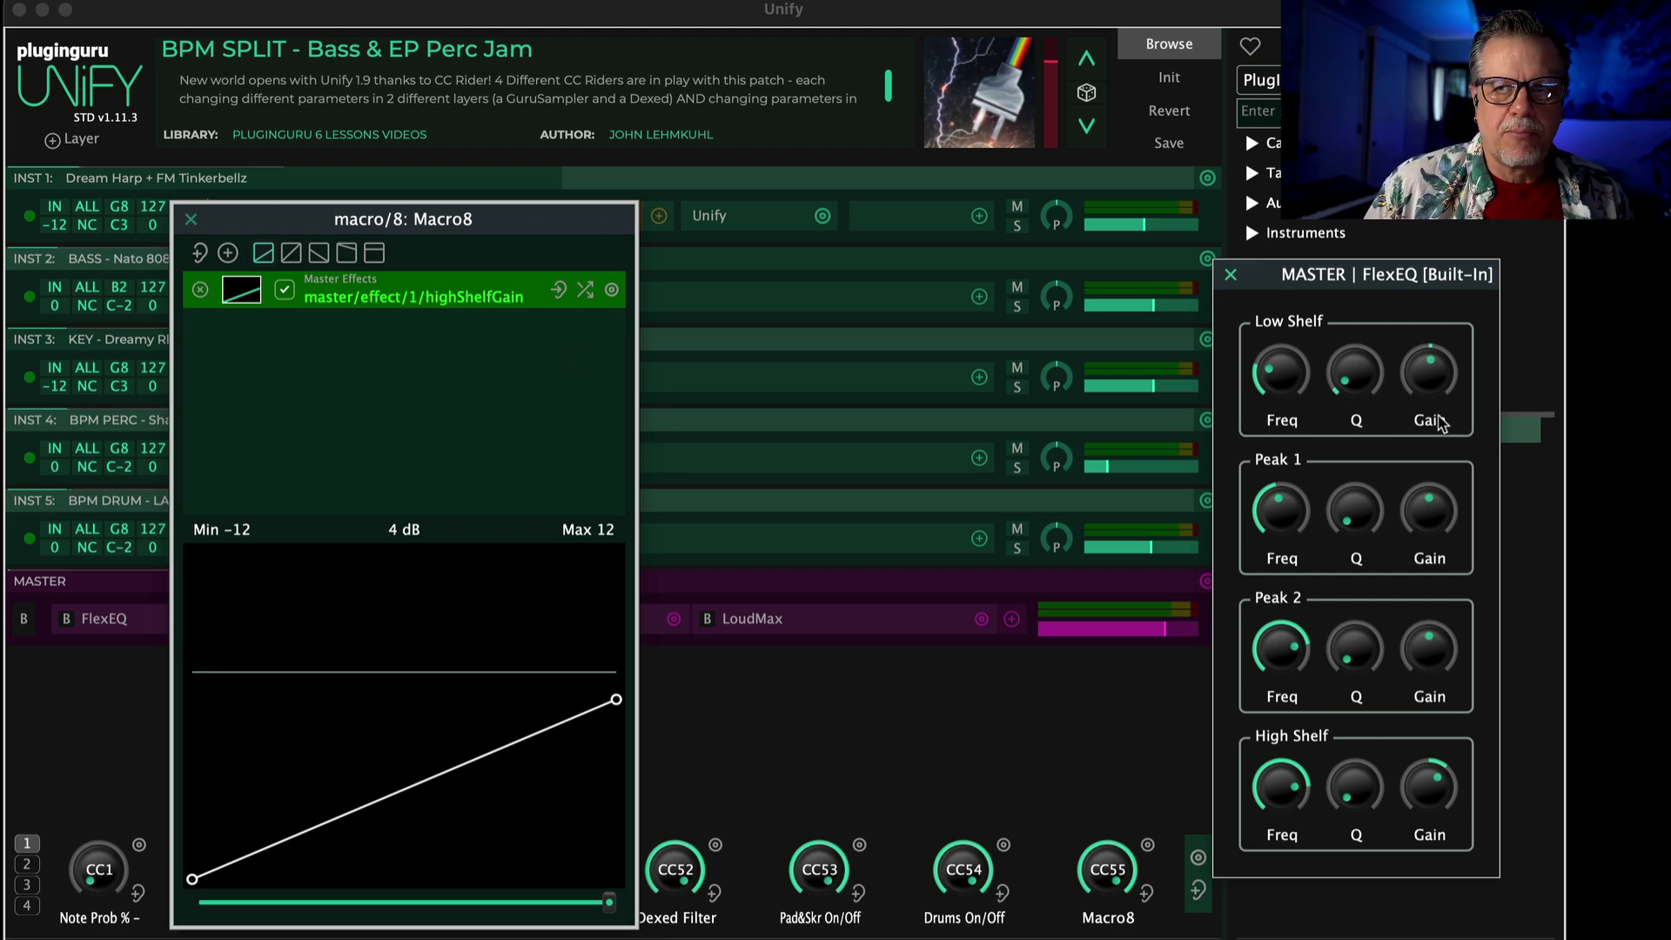
# - Close FlexEQ, delete the highShelfGain link, and close Macro8's linked parameters list
pyautogui.click(1231, 277)
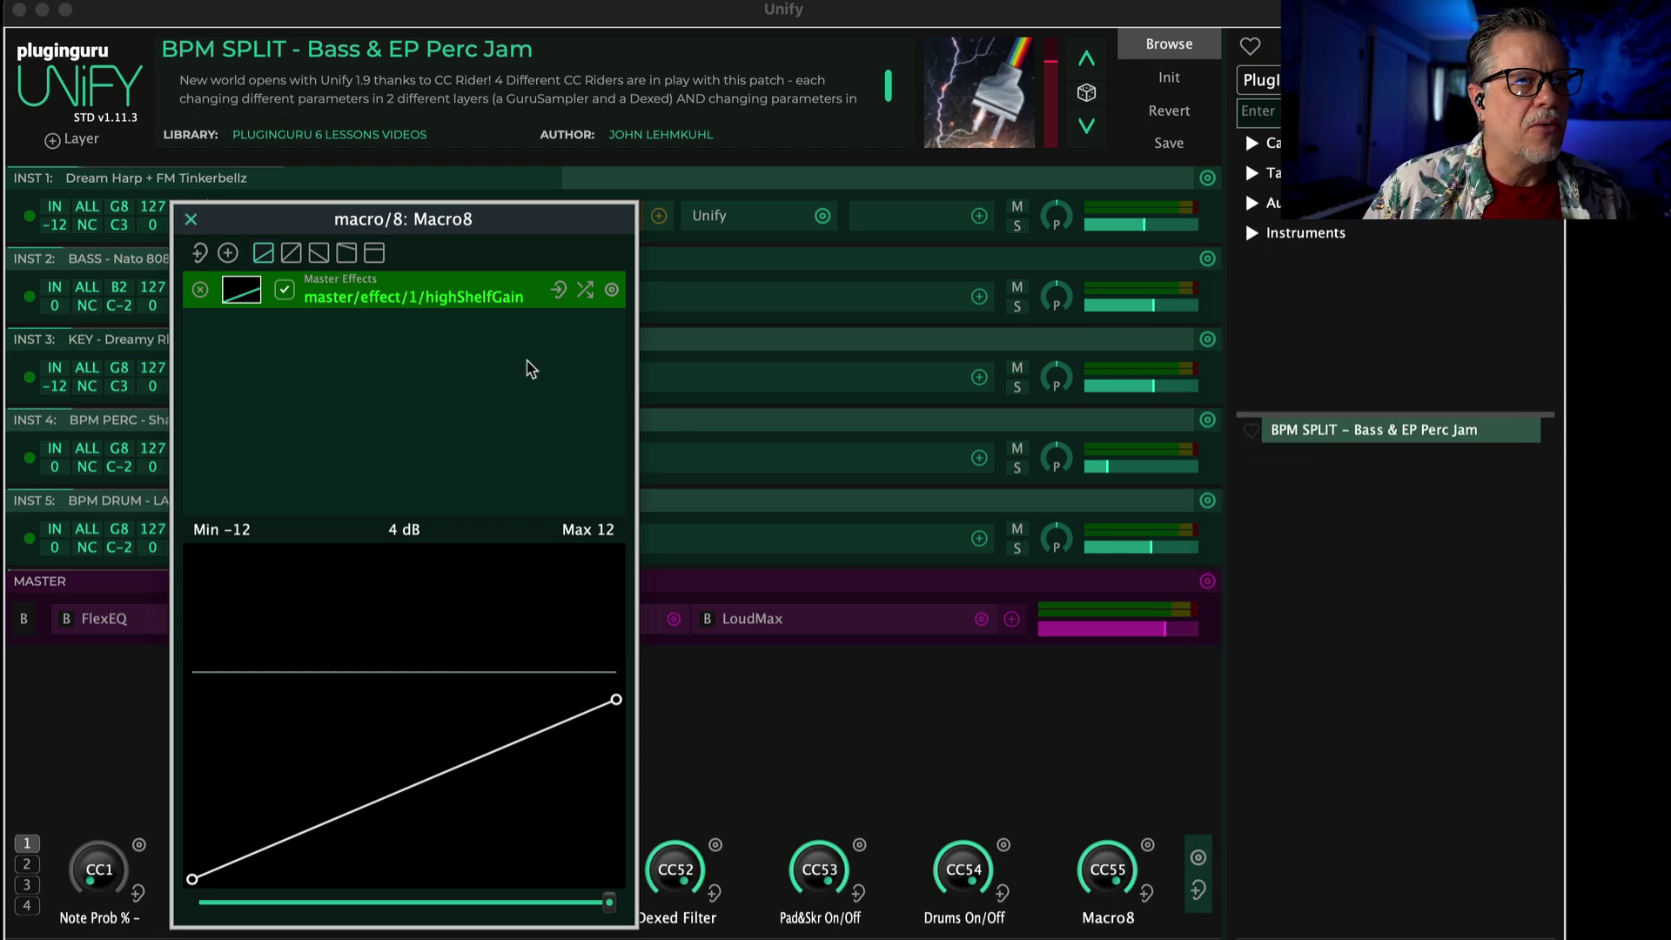
pyautogui.click(200, 292)
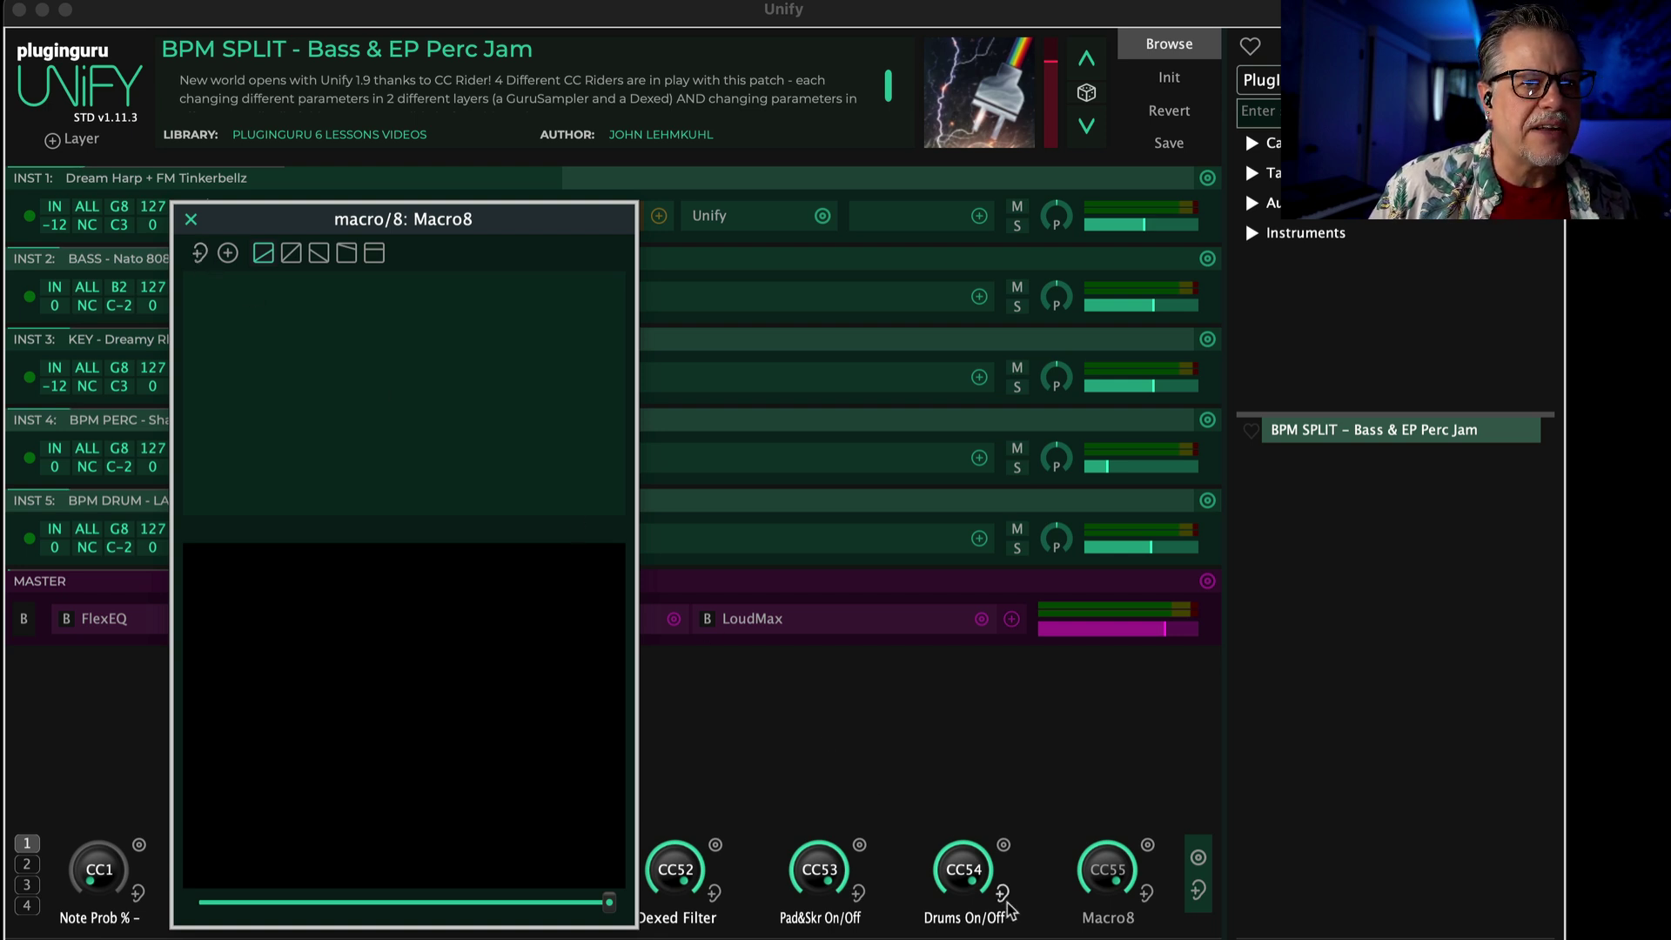
pyautogui.click(1147, 893)
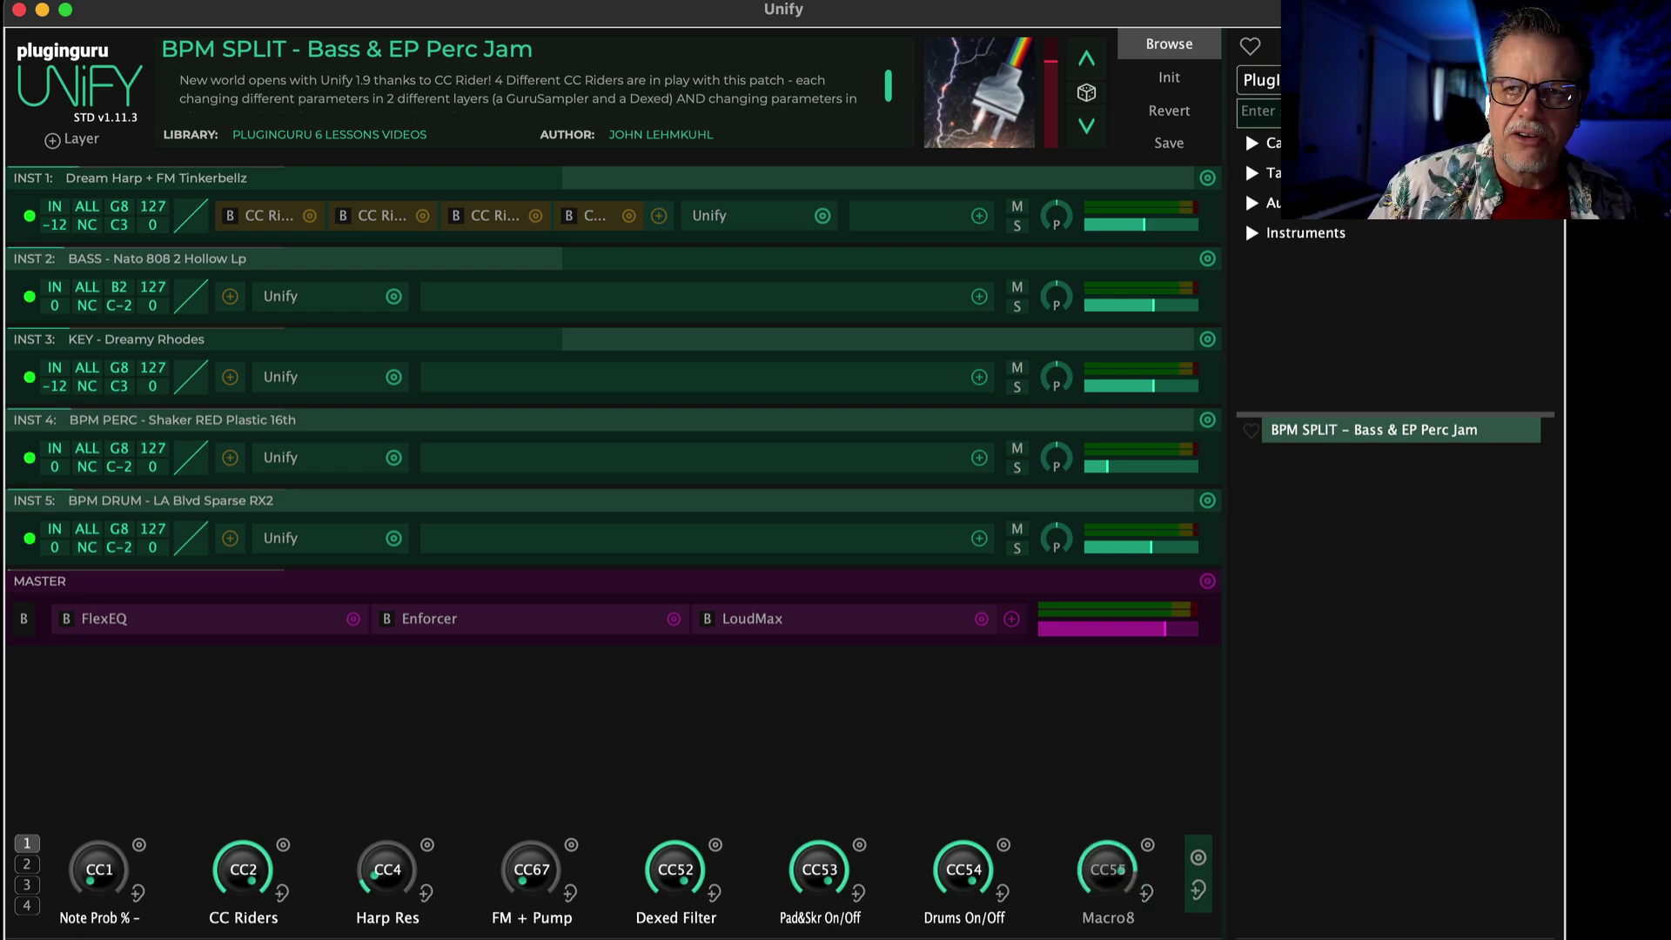
# - Reopen Macro8's linked parameters and browse the inst layer submenus without adding a link
pyautogui.rightClick(1148, 840)
pyautogui.click(972, 517)
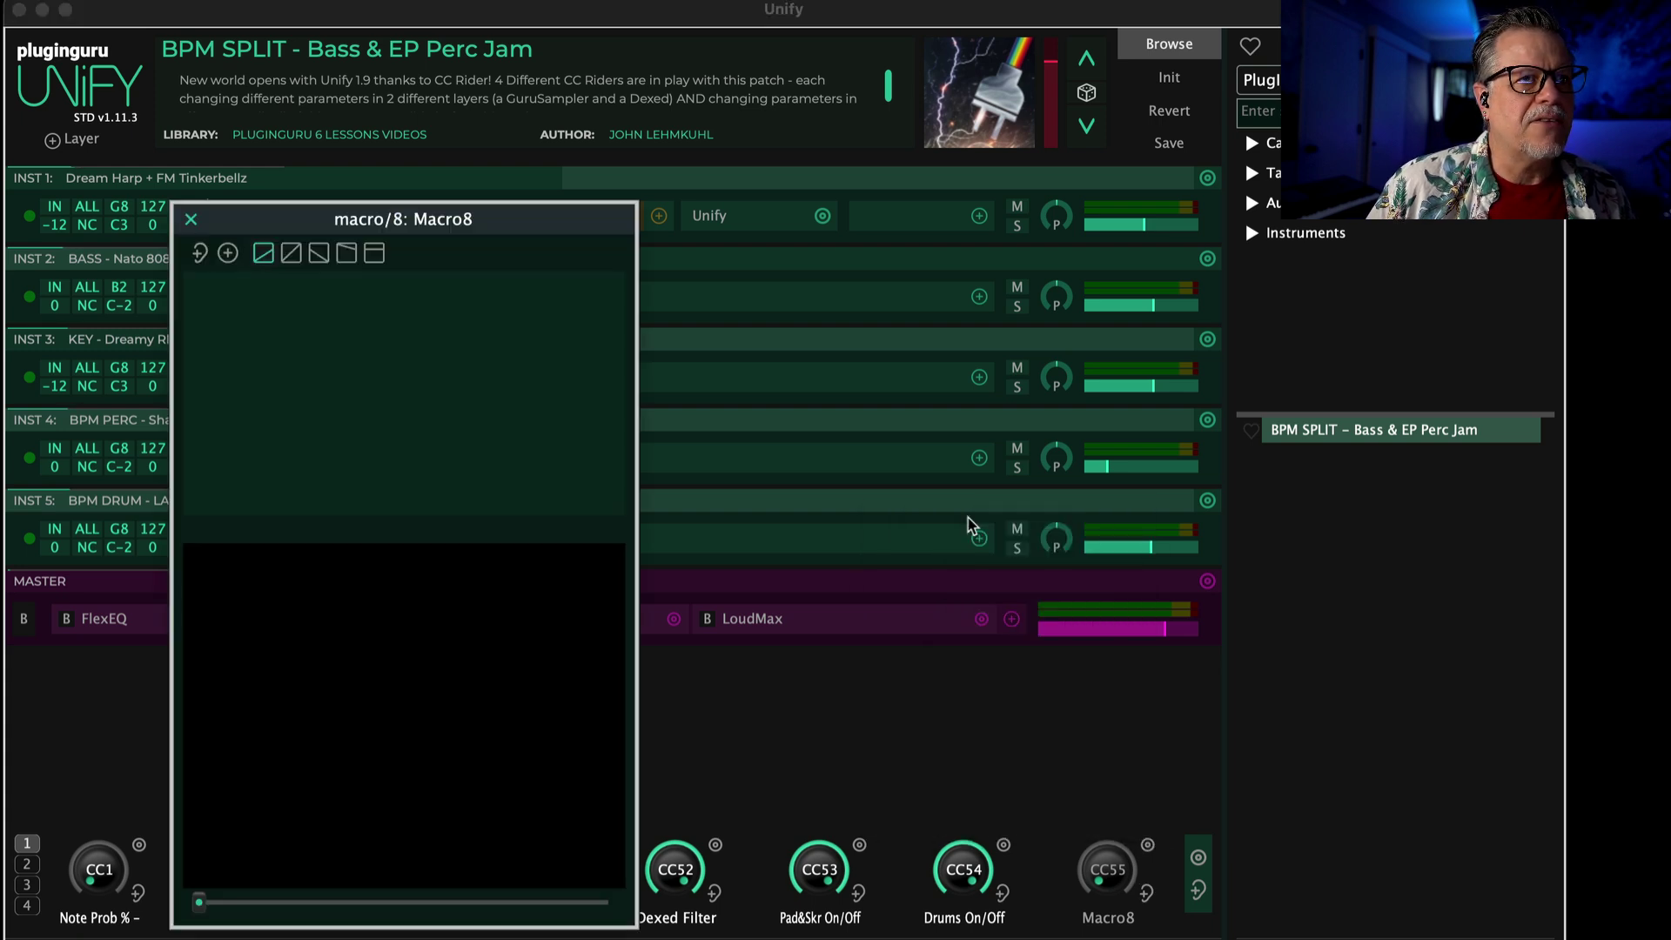
pyautogui.click(228, 253)
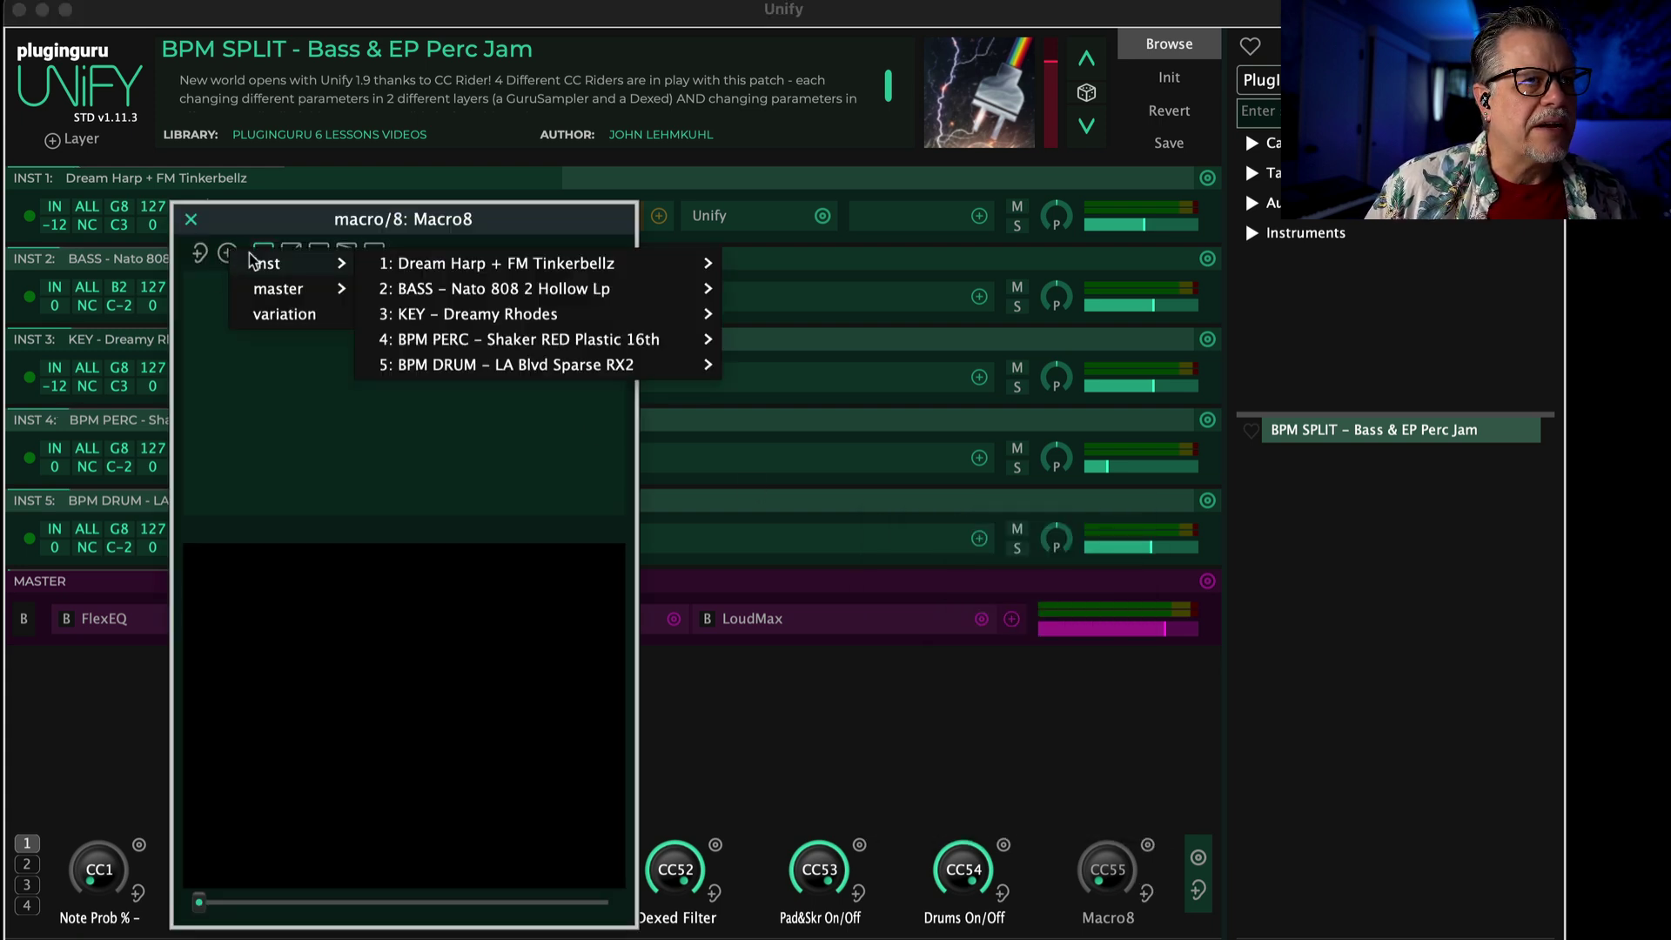
pyautogui.moveTo(272, 267)
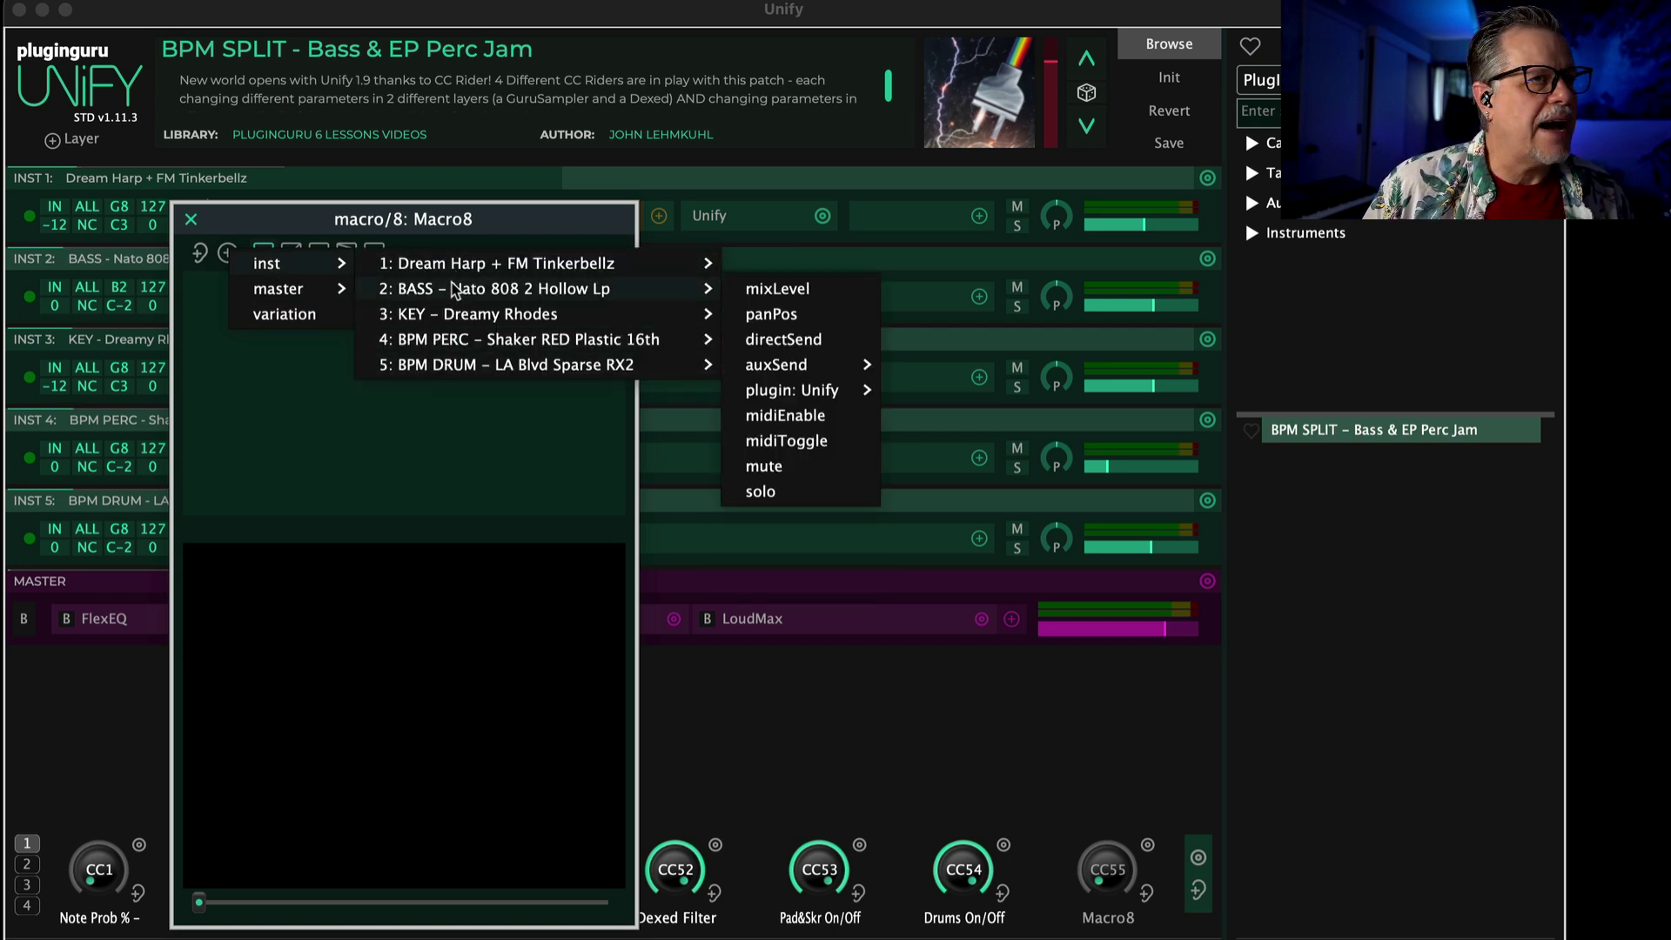
pyautogui.moveTo(444, 372)
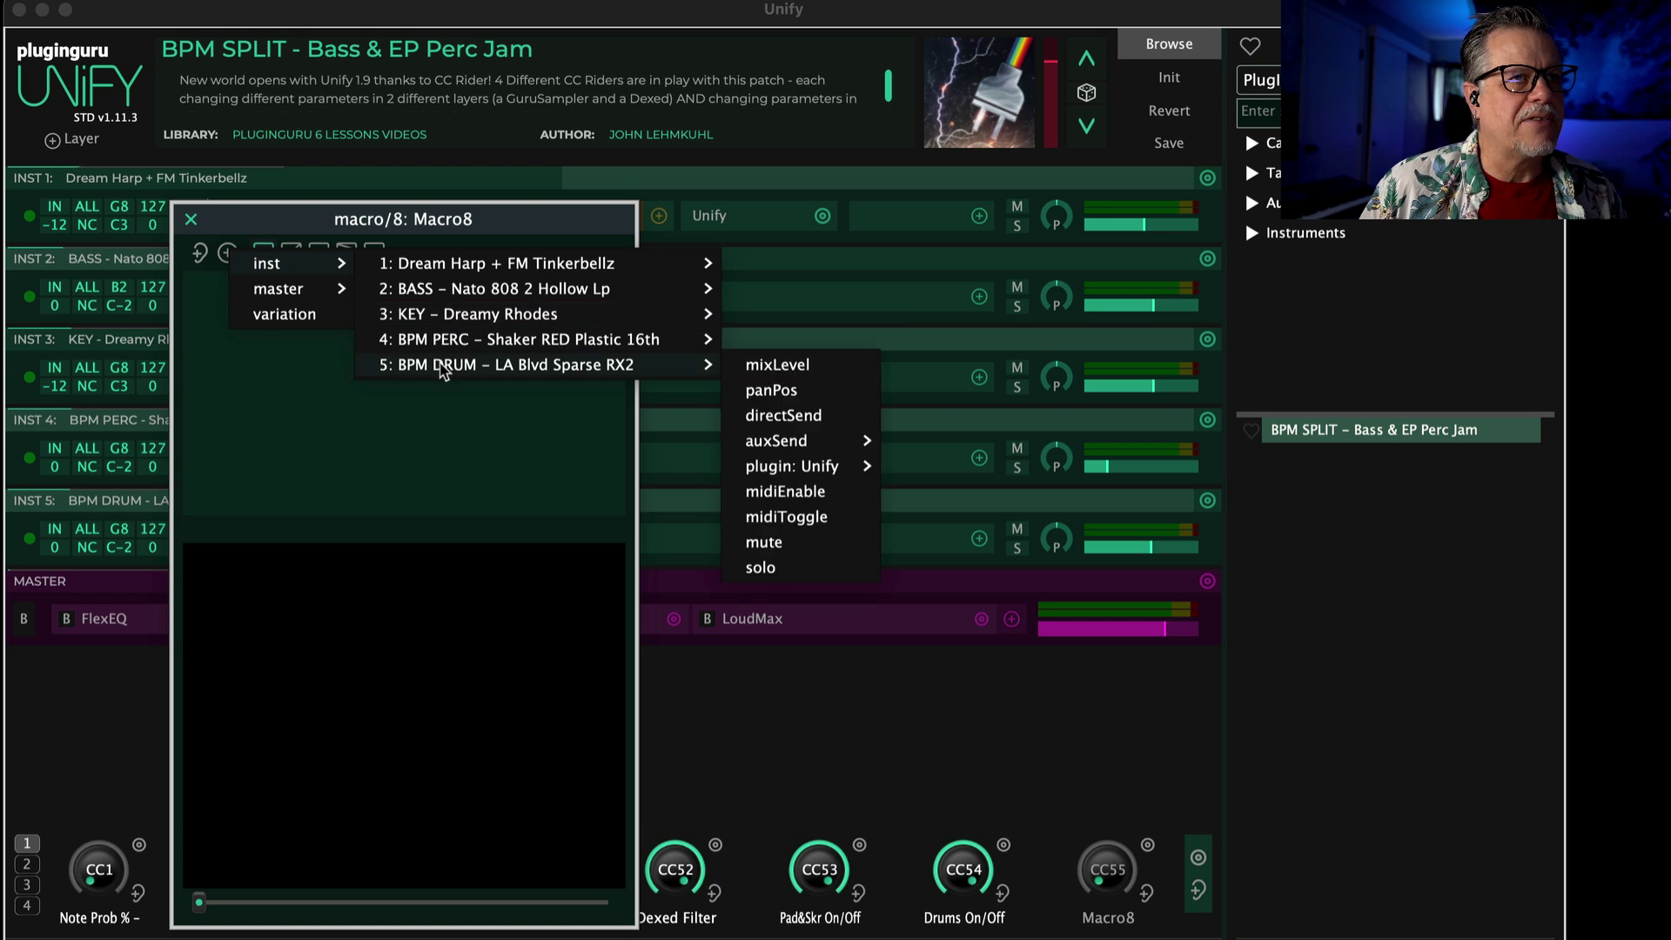
pyautogui.moveTo(823, 467)
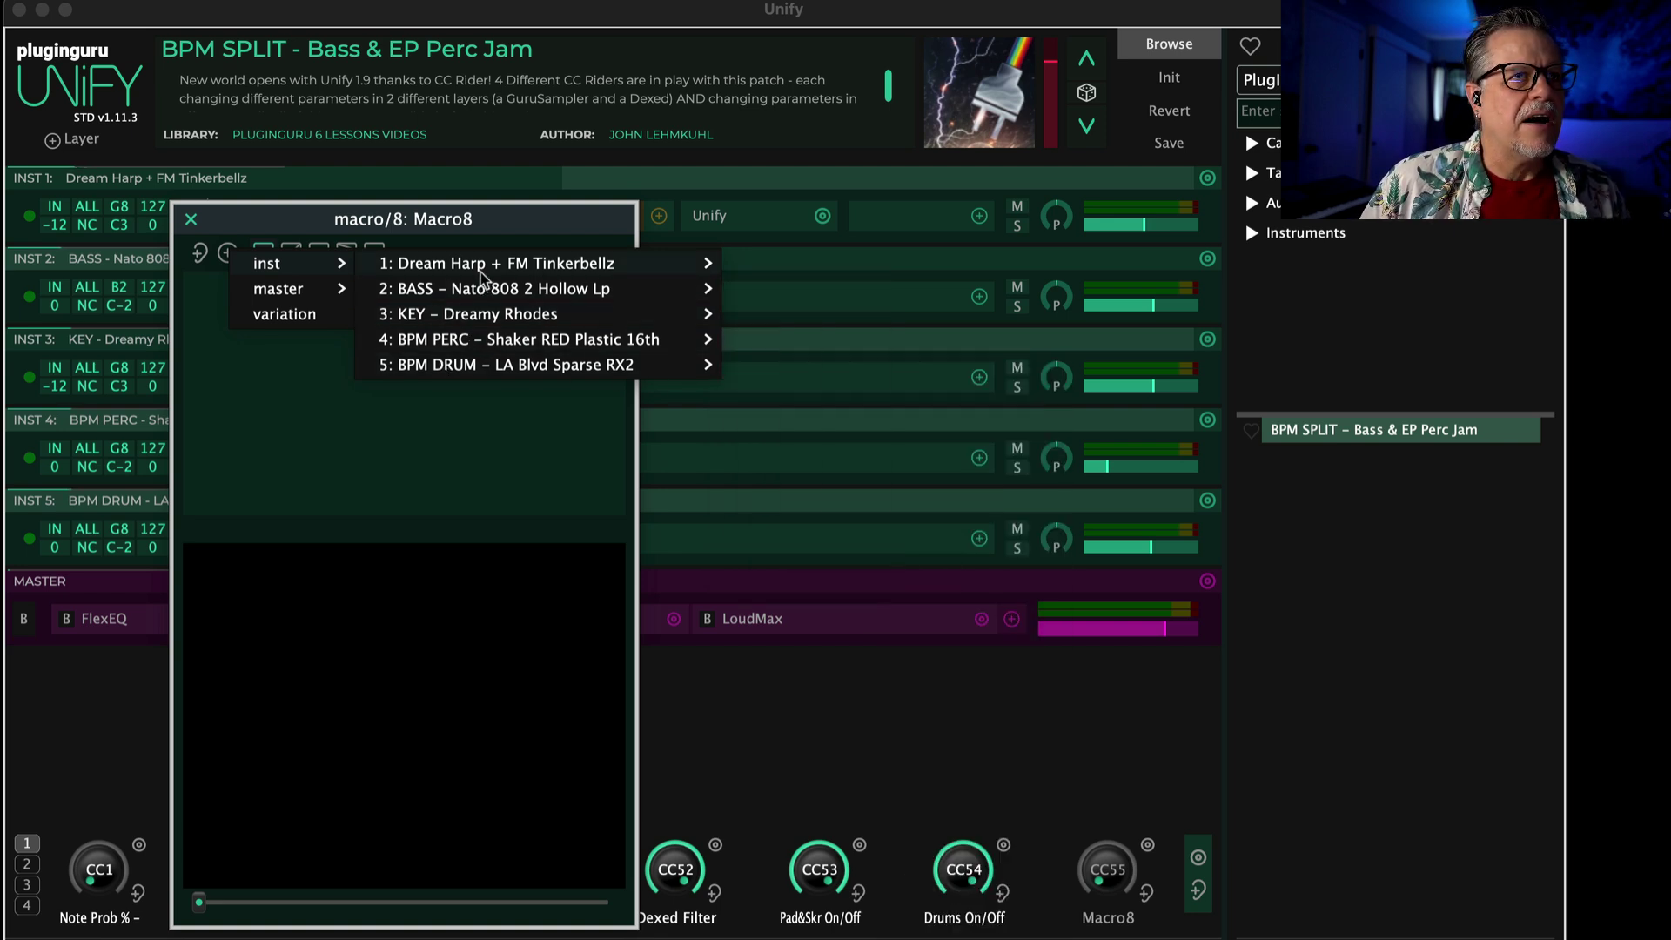
pyautogui.moveTo(481, 263)
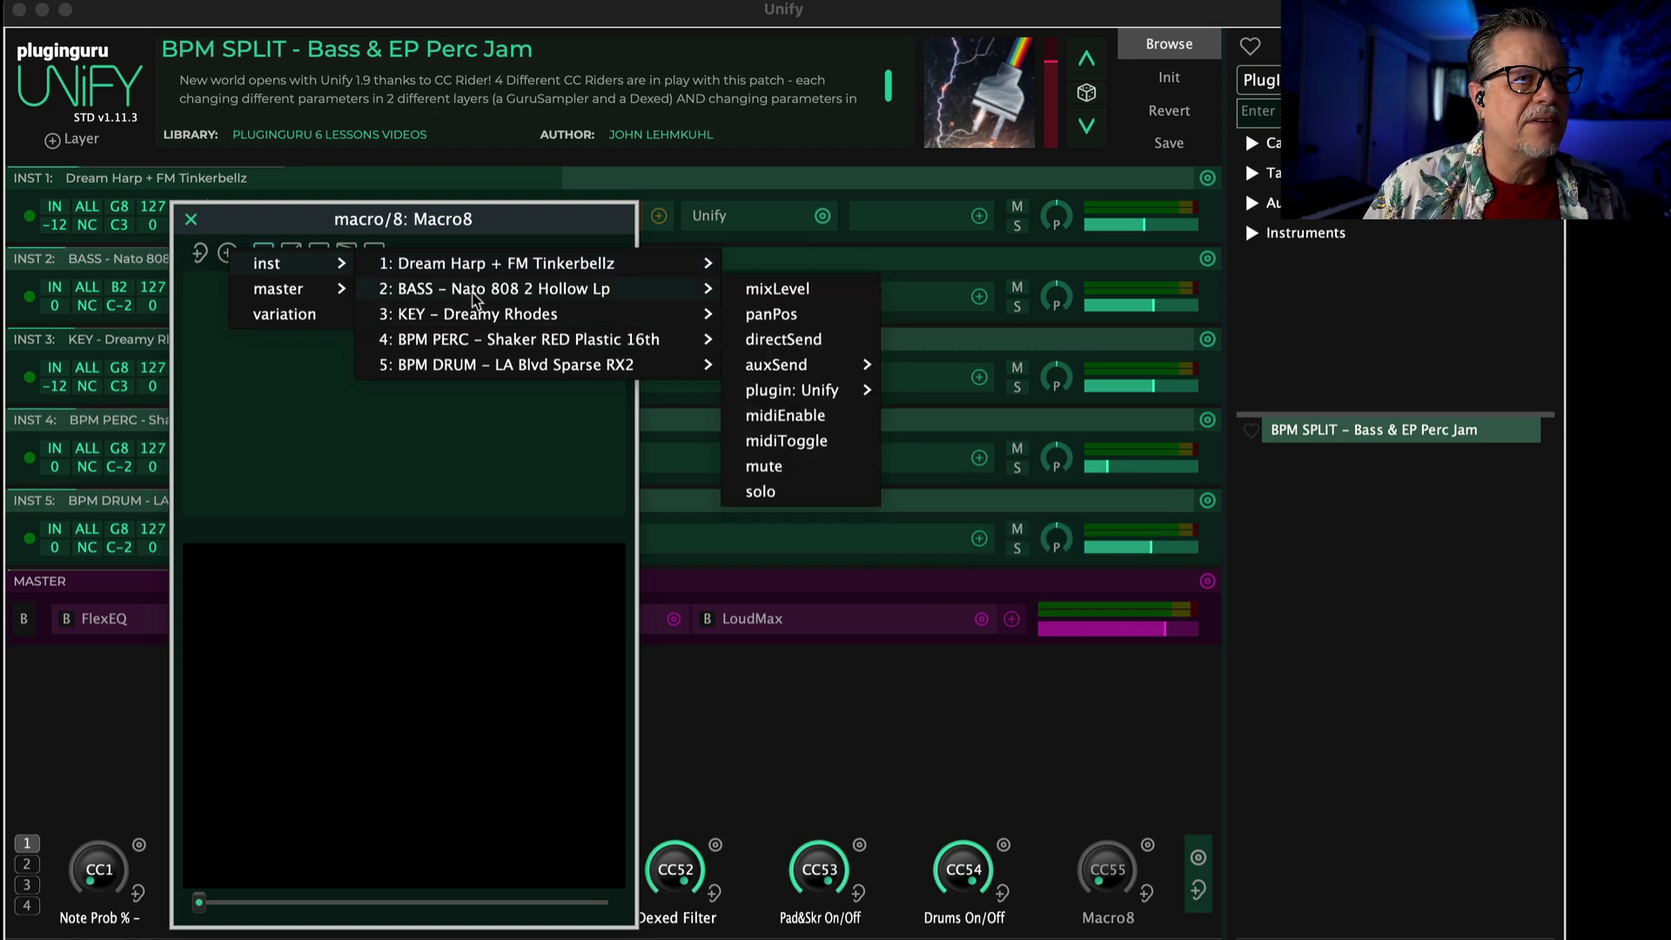
pyautogui.moveTo(472, 320)
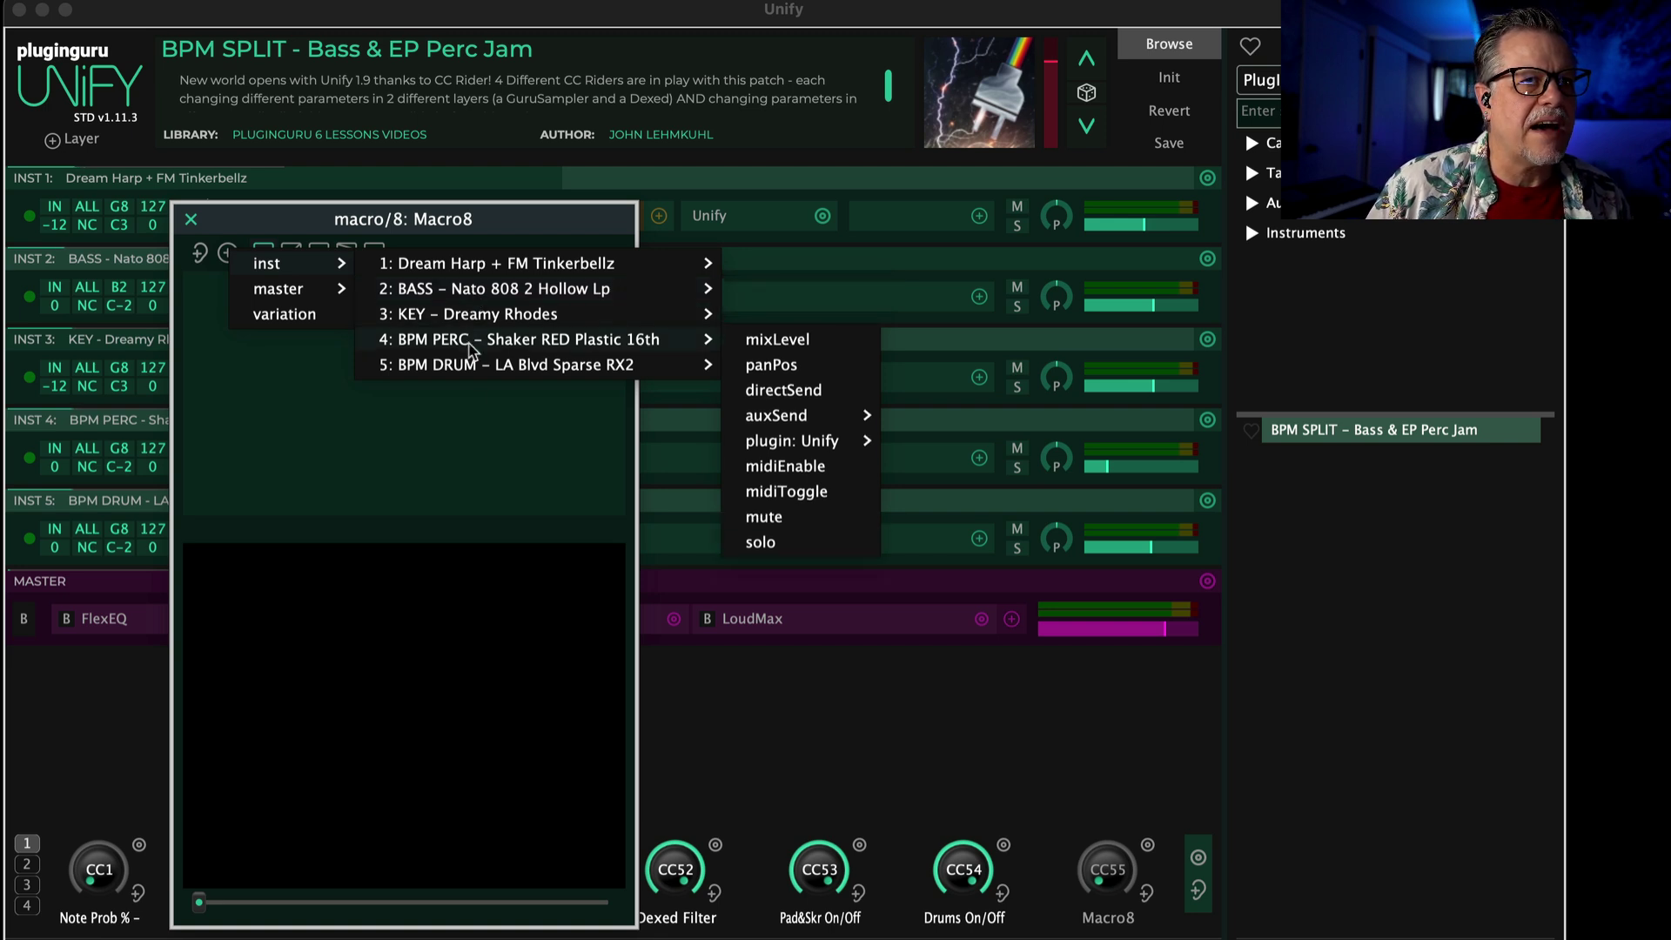
pyautogui.click(467, 446)
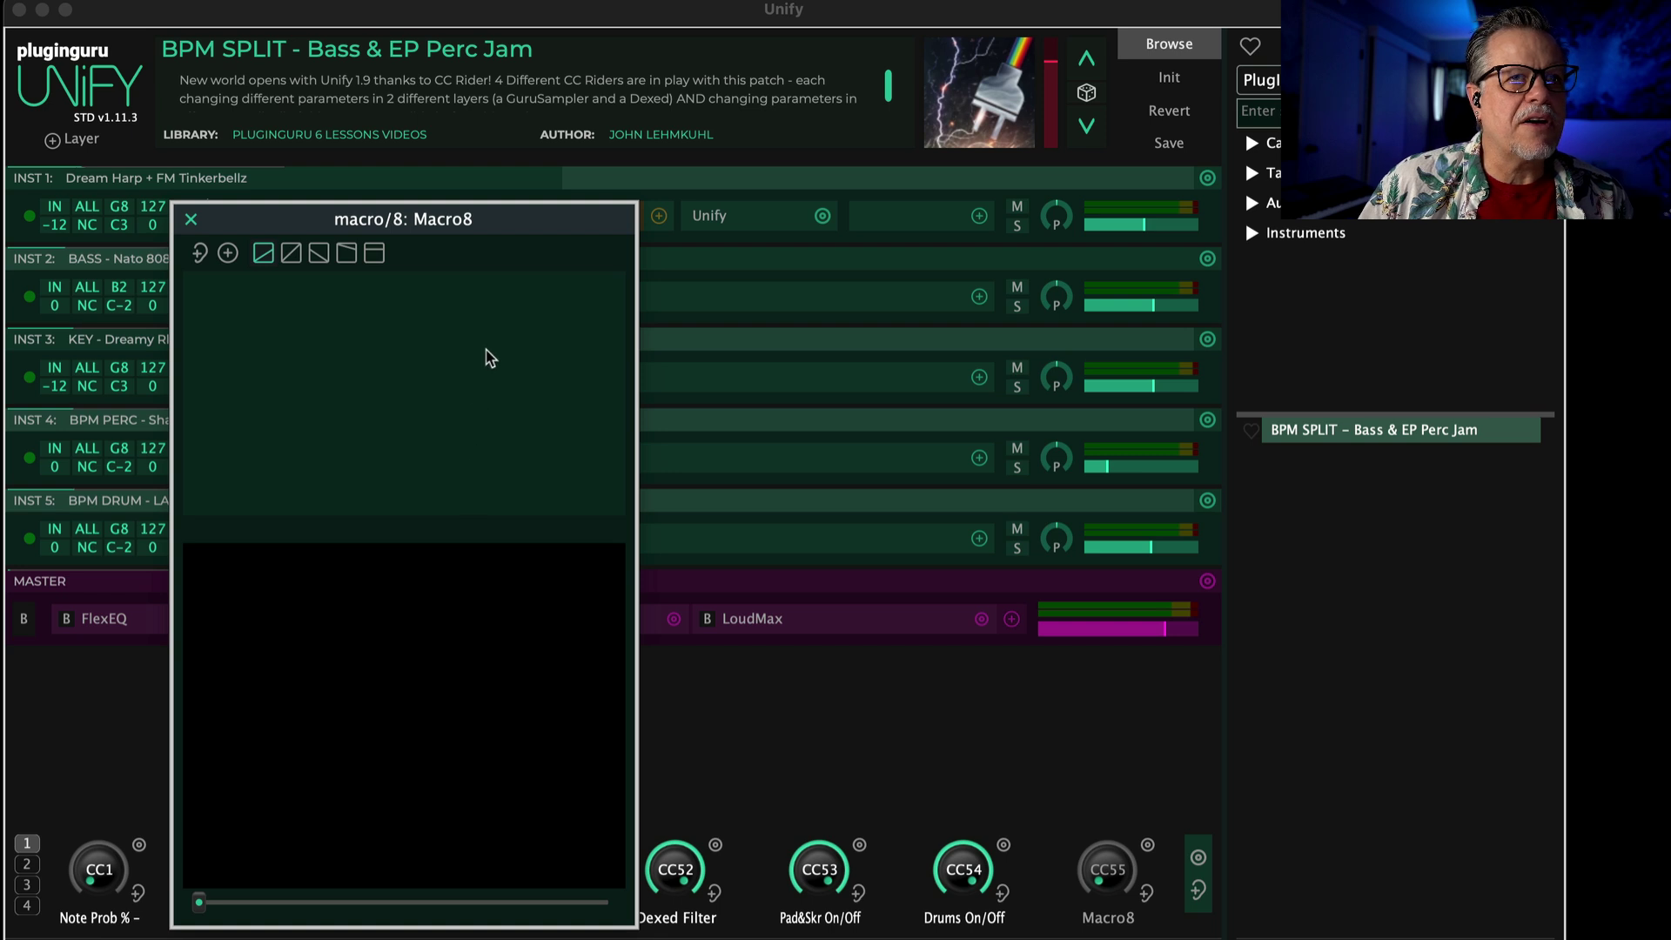
pyautogui.click(228, 255)
pyautogui.moveTo(273, 277)
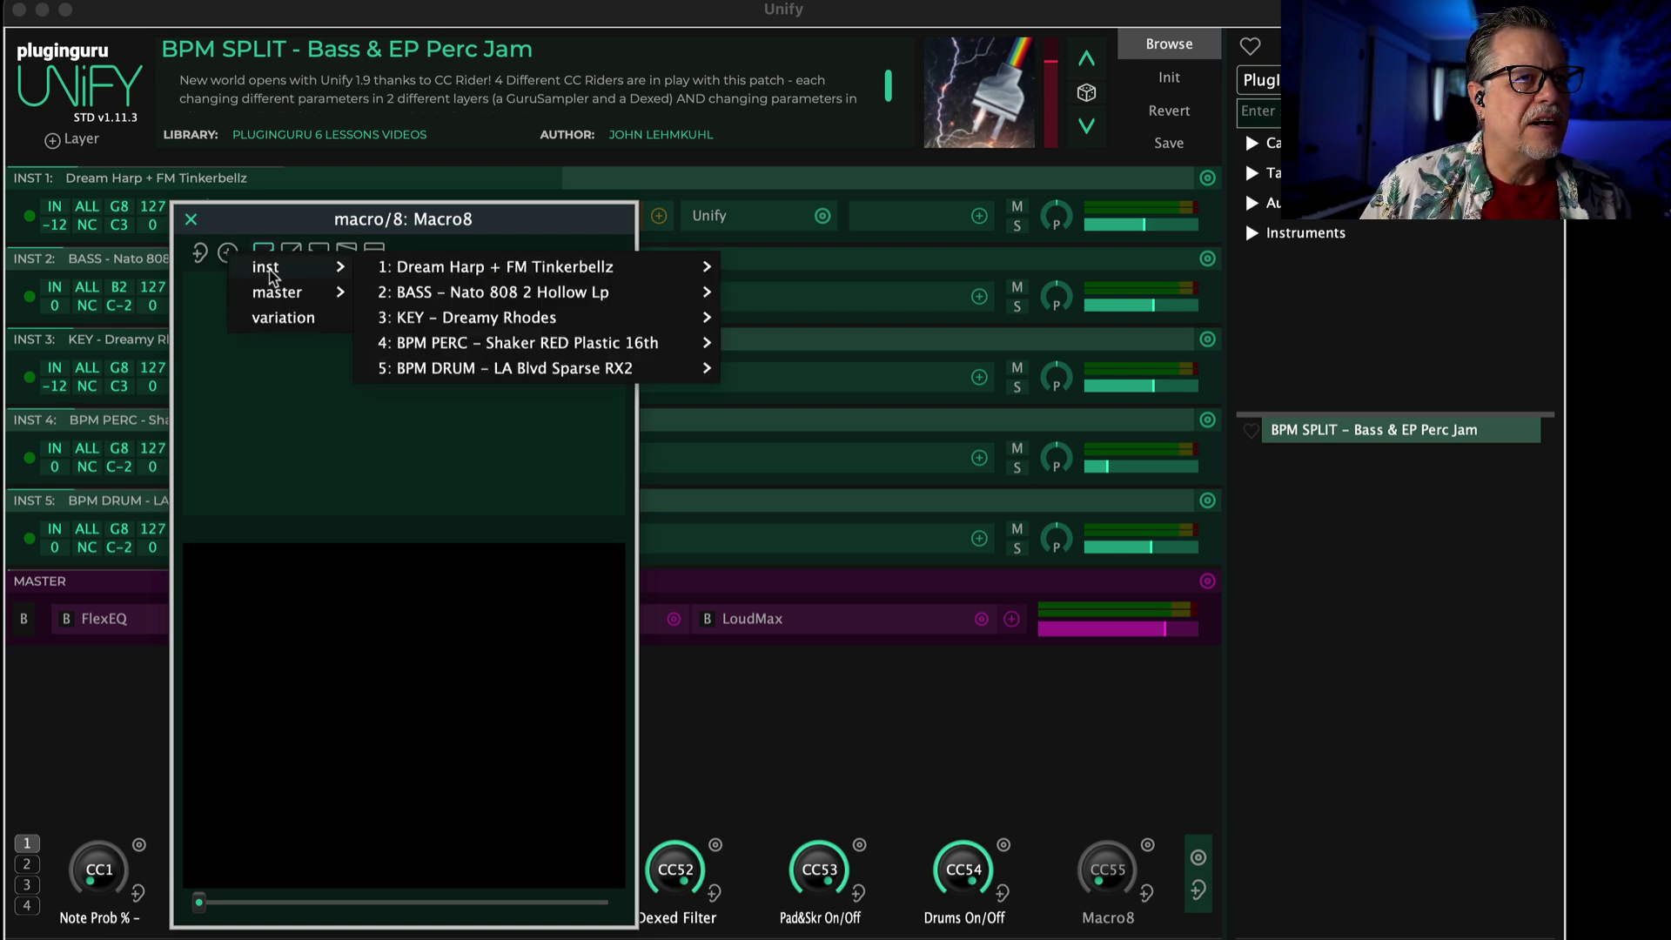
pyautogui.moveTo(562, 272)
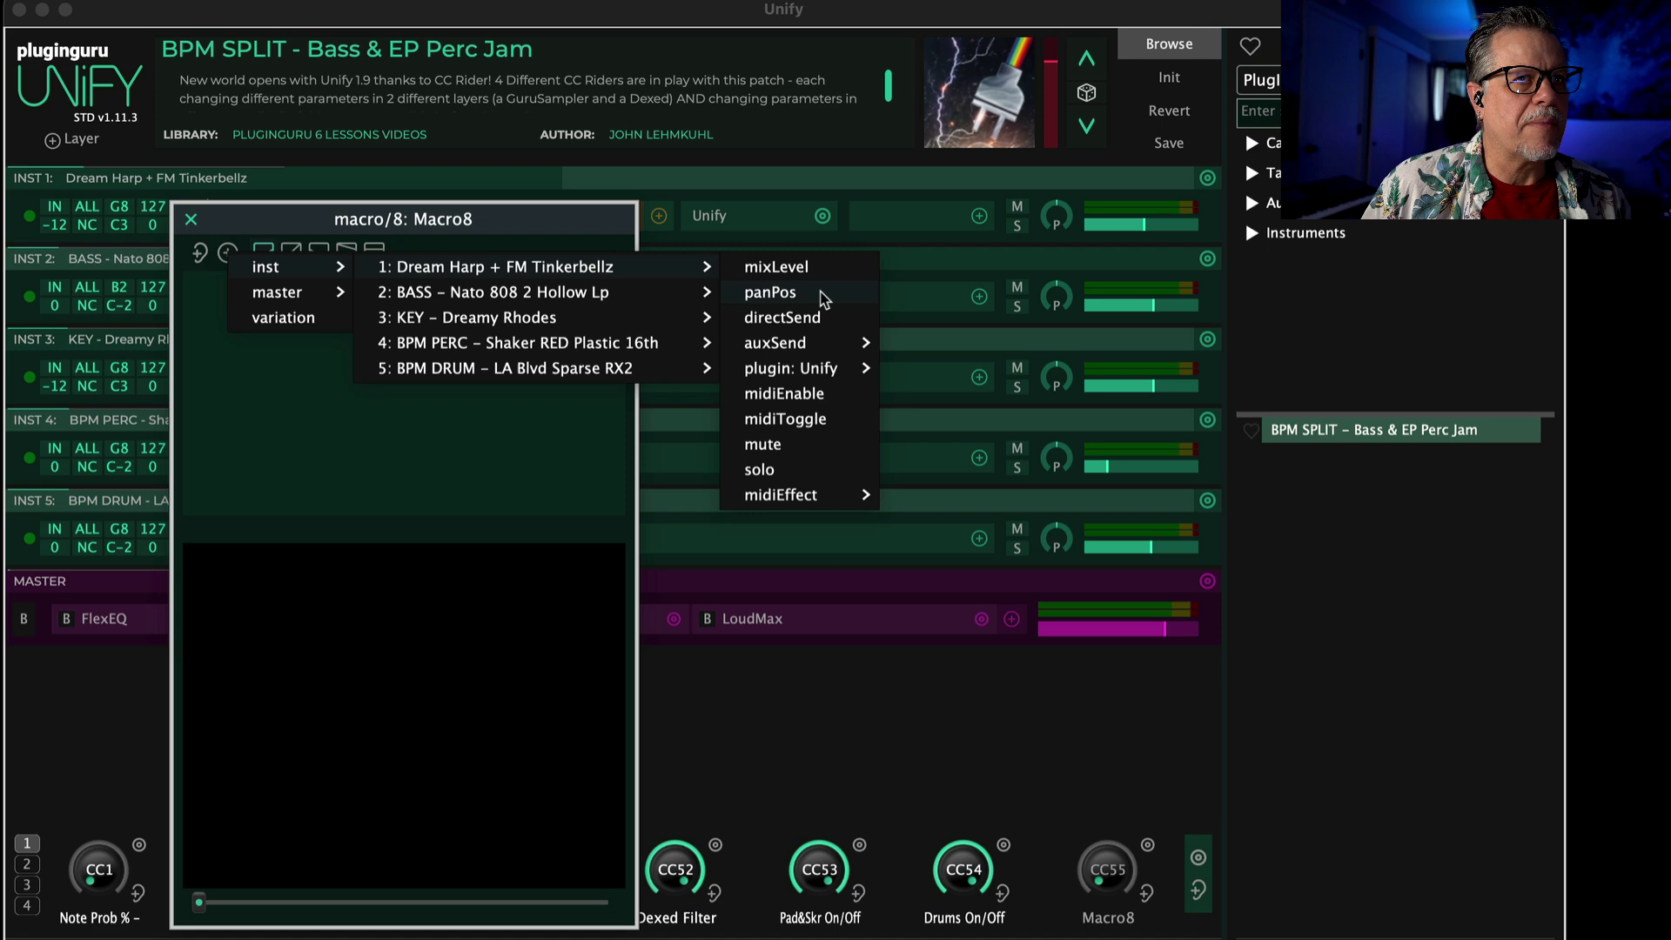
pyautogui.click(779, 267)
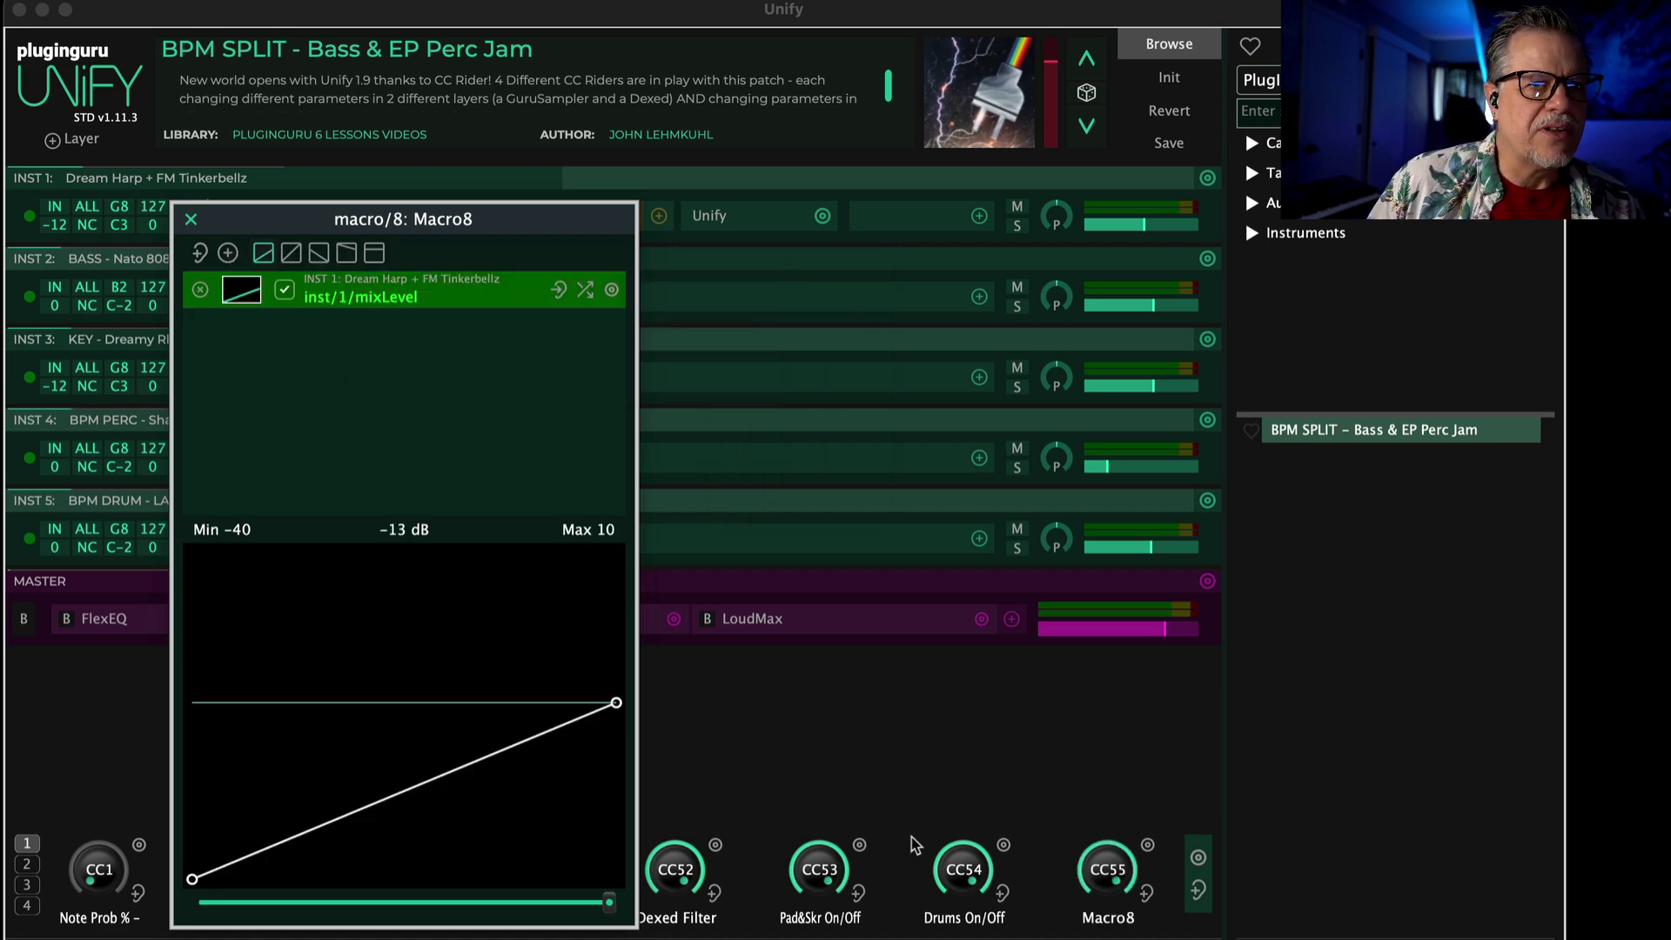
pyautogui.click(1120, 882)
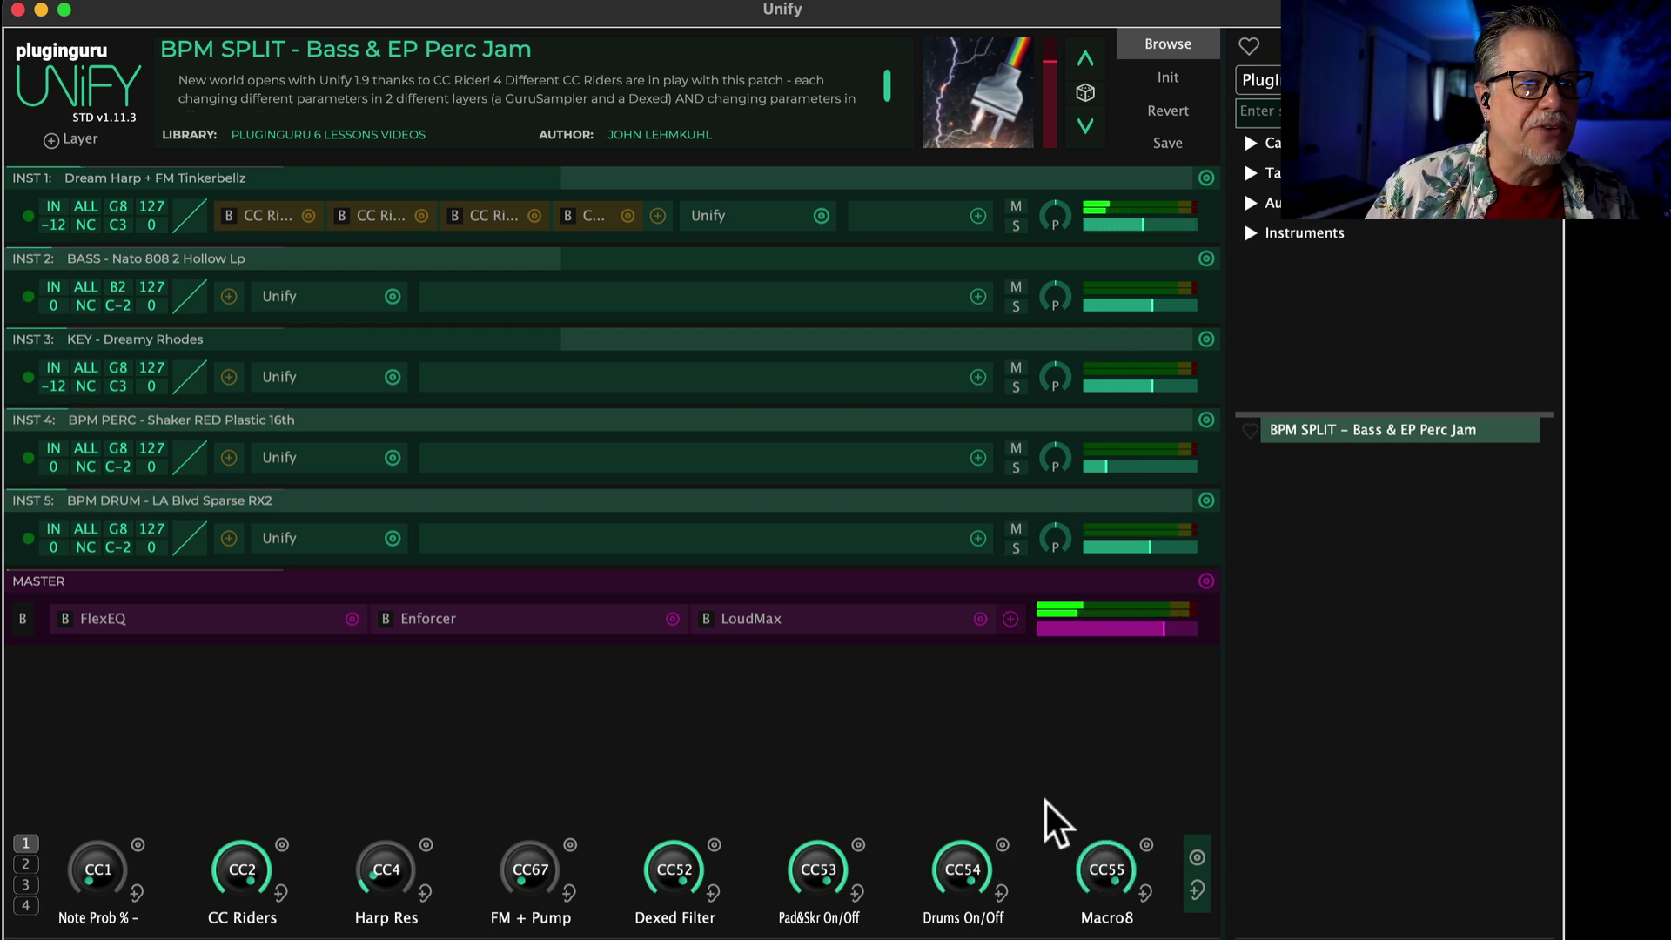
pyautogui.click(1147, 843)
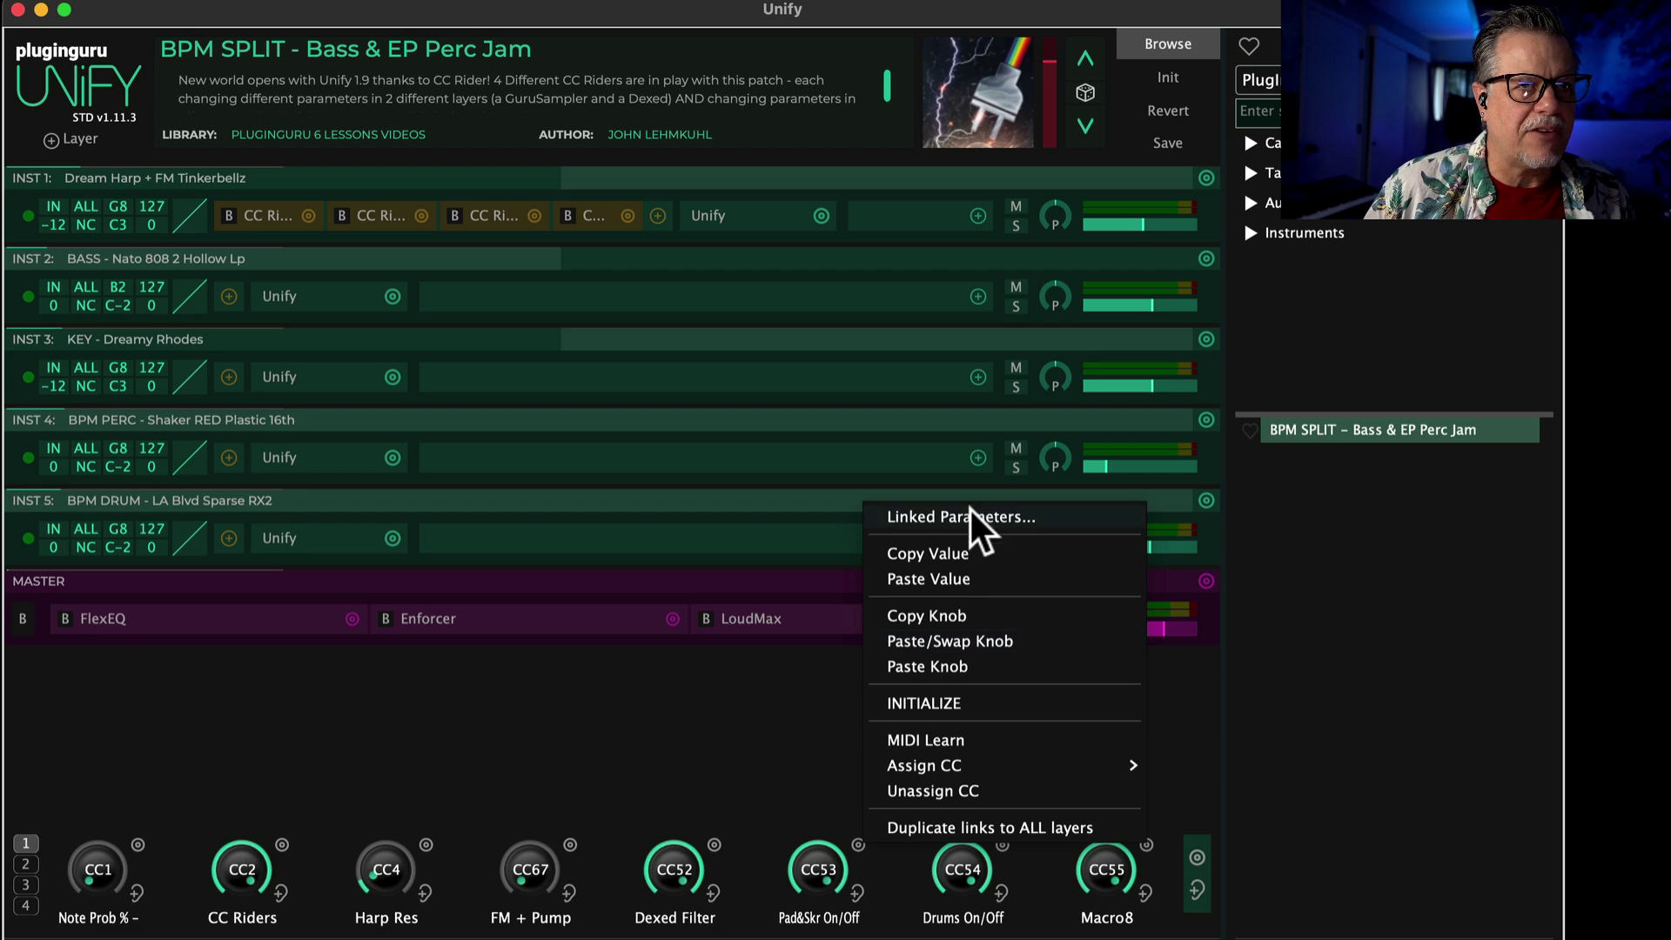
pyautogui.click(969, 516)
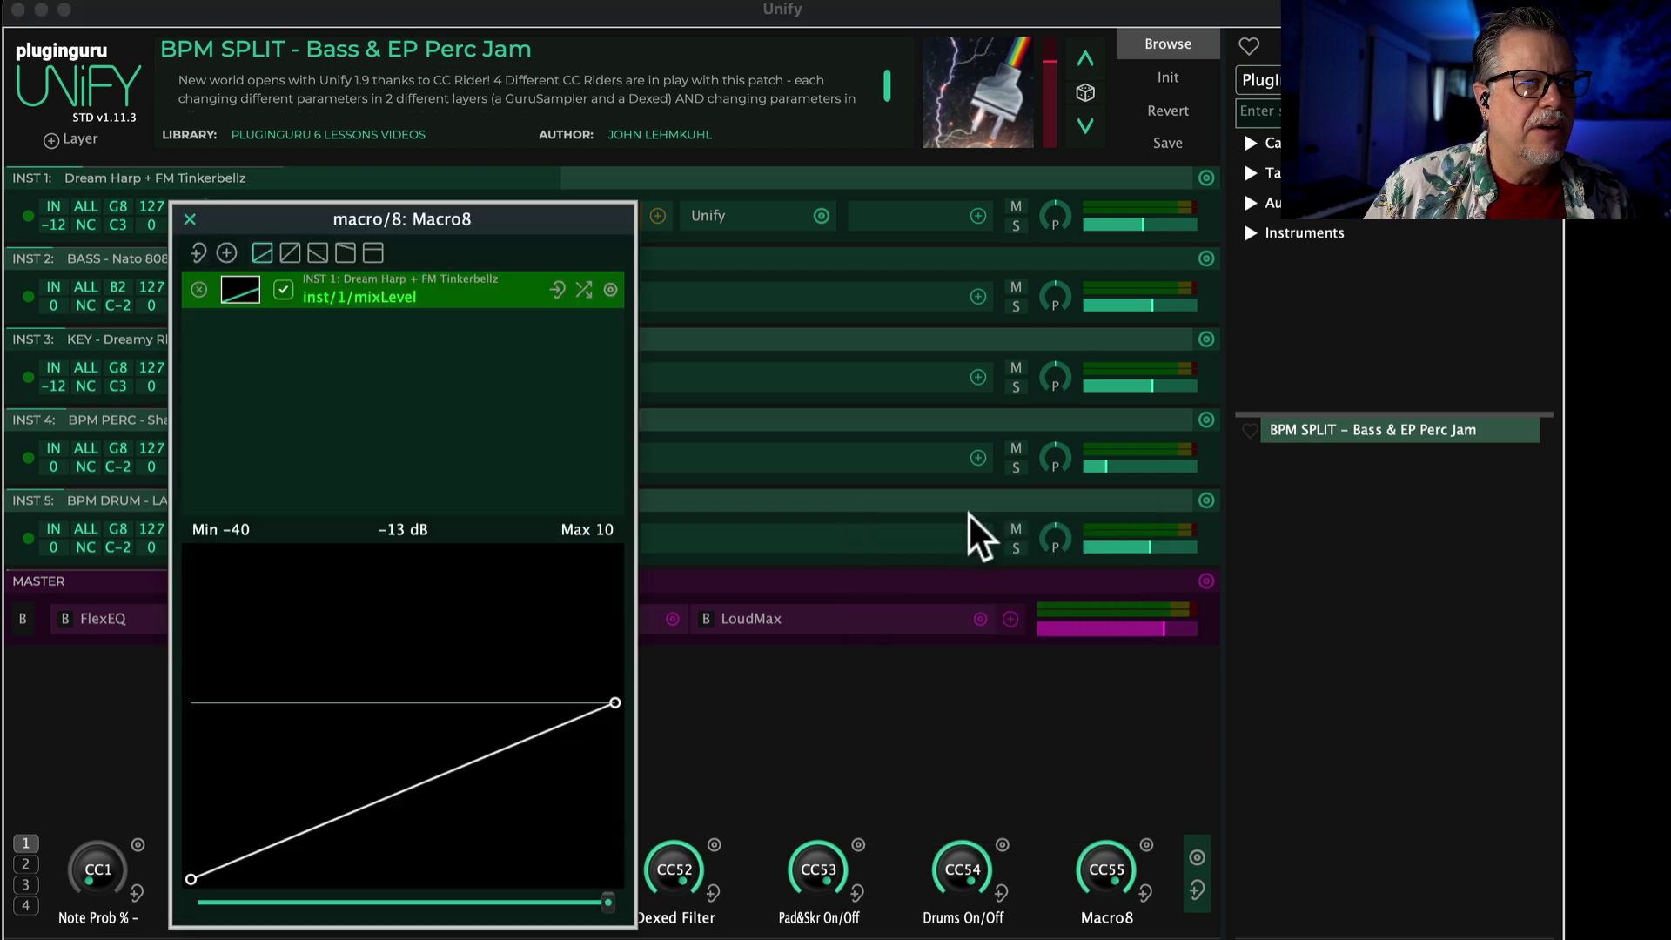
pyautogui.click(198, 287)
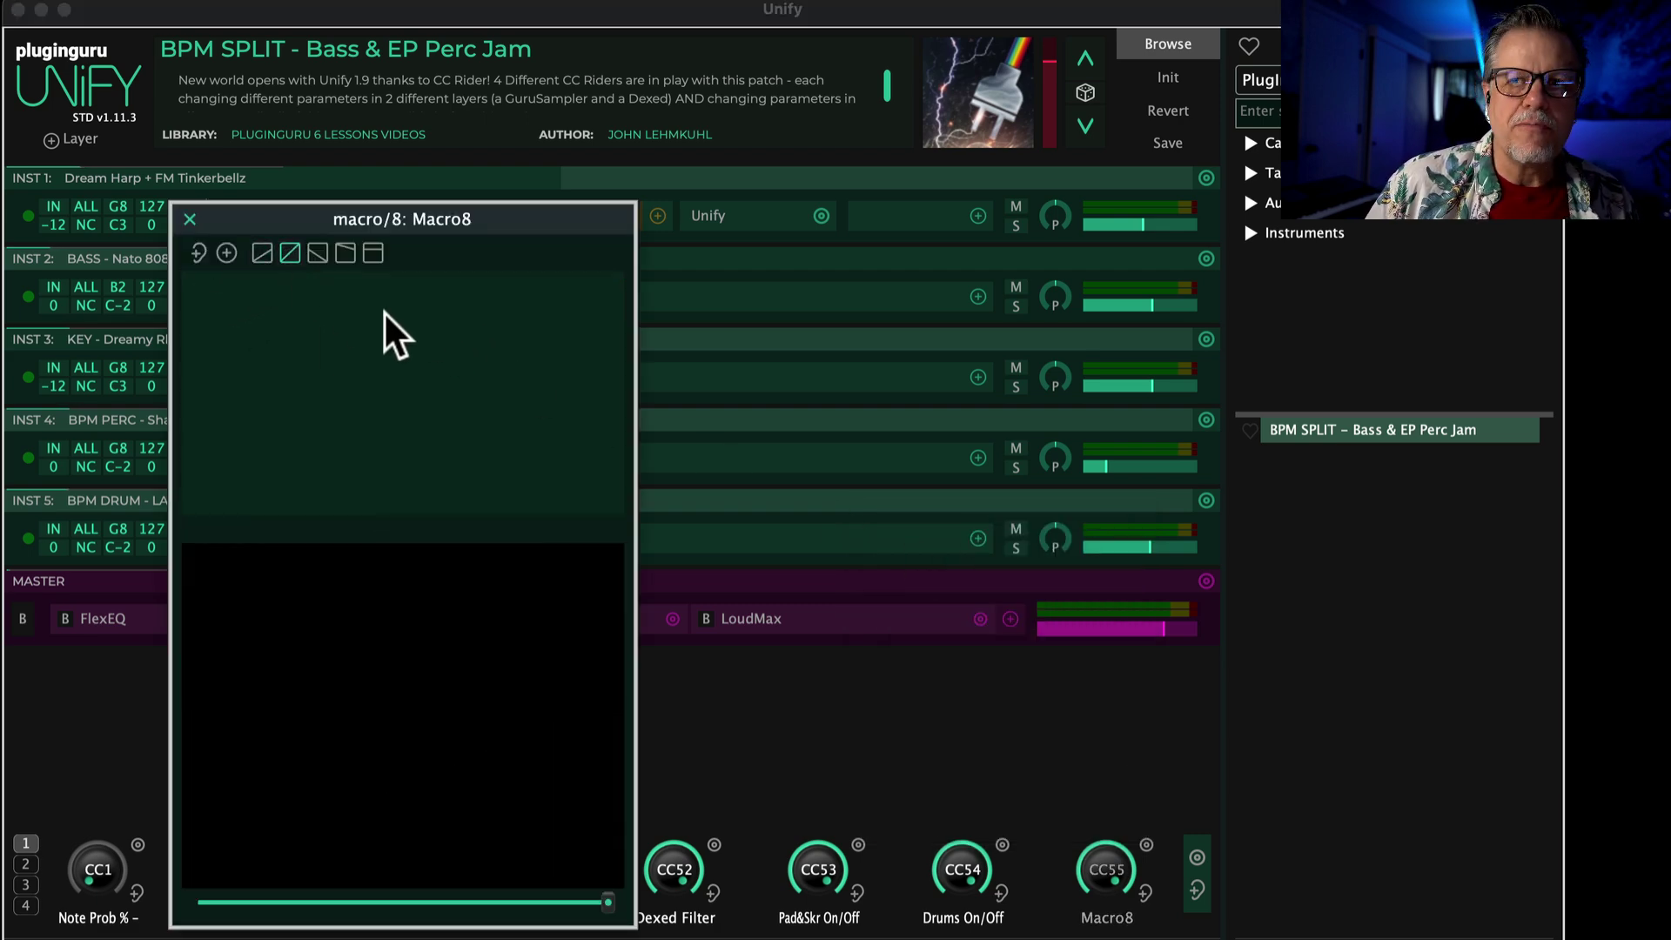
# - Link Macro8 to inst 1: Dream Harp + FM Tinkerbellz mixLevel and set it to −6.98505 dB
pyautogui.click(220, 249)
pyautogui.moveTo(244, 266)
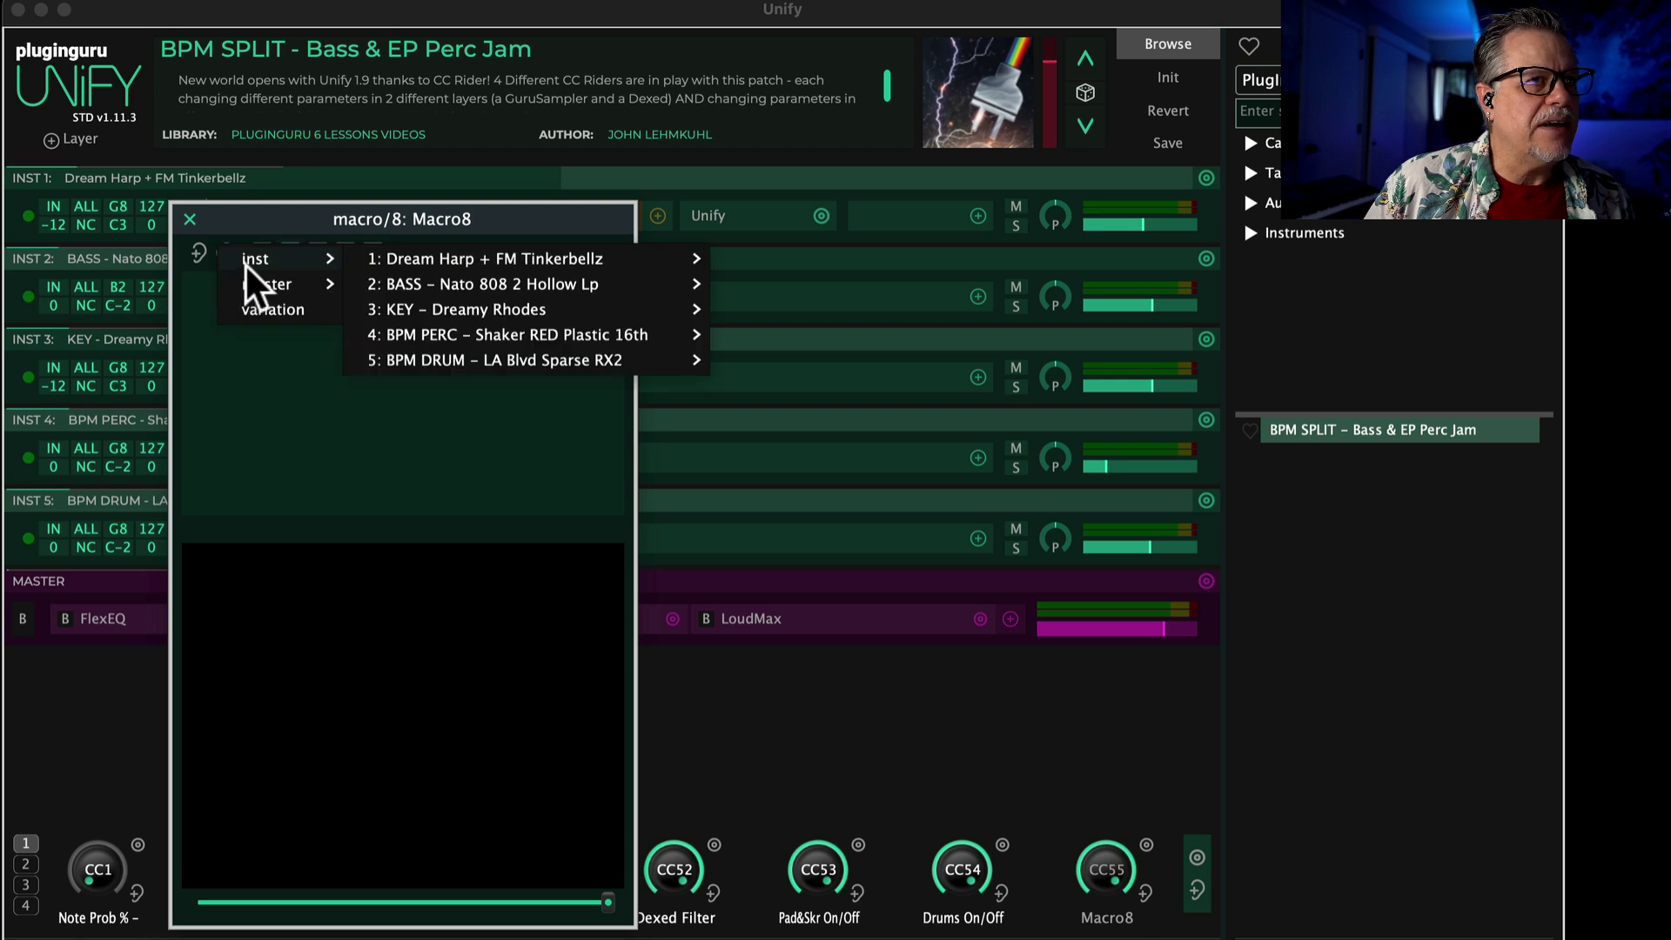
pyautogui.moveTo(632, 254)
pyautogui.click(766, 259)
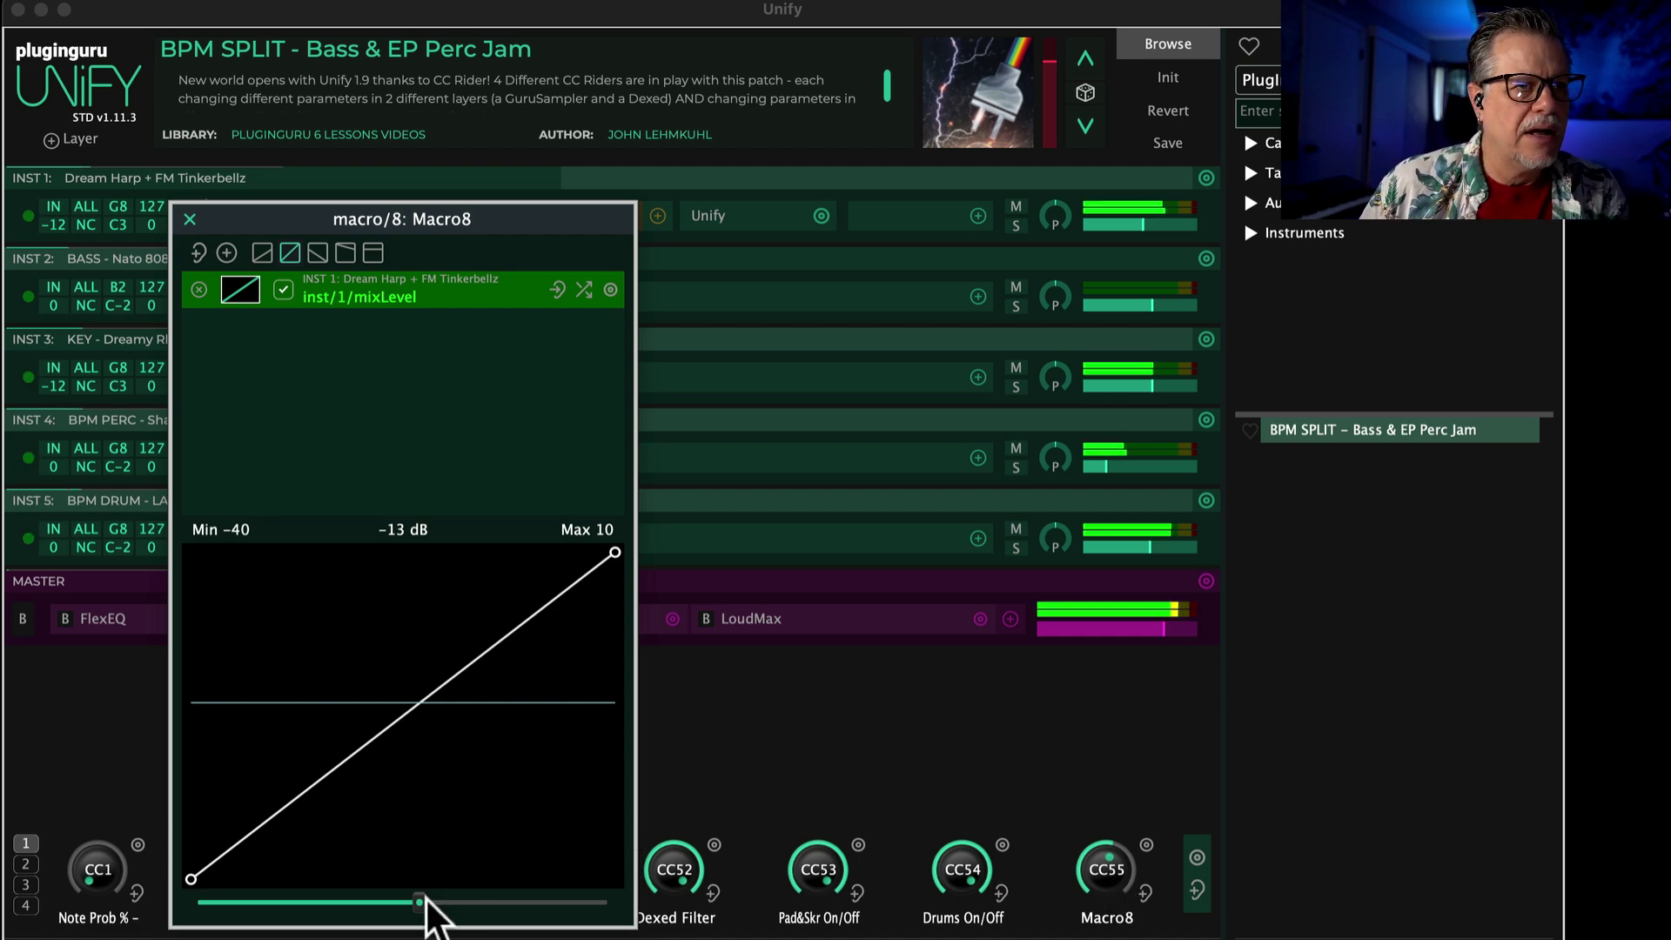
pyautogui.moveTo(420, 903); pyautogui.dragTo(690, 867)
pyautogui.moveTo(484, 868); pyautogui.dragTo(468, 901)
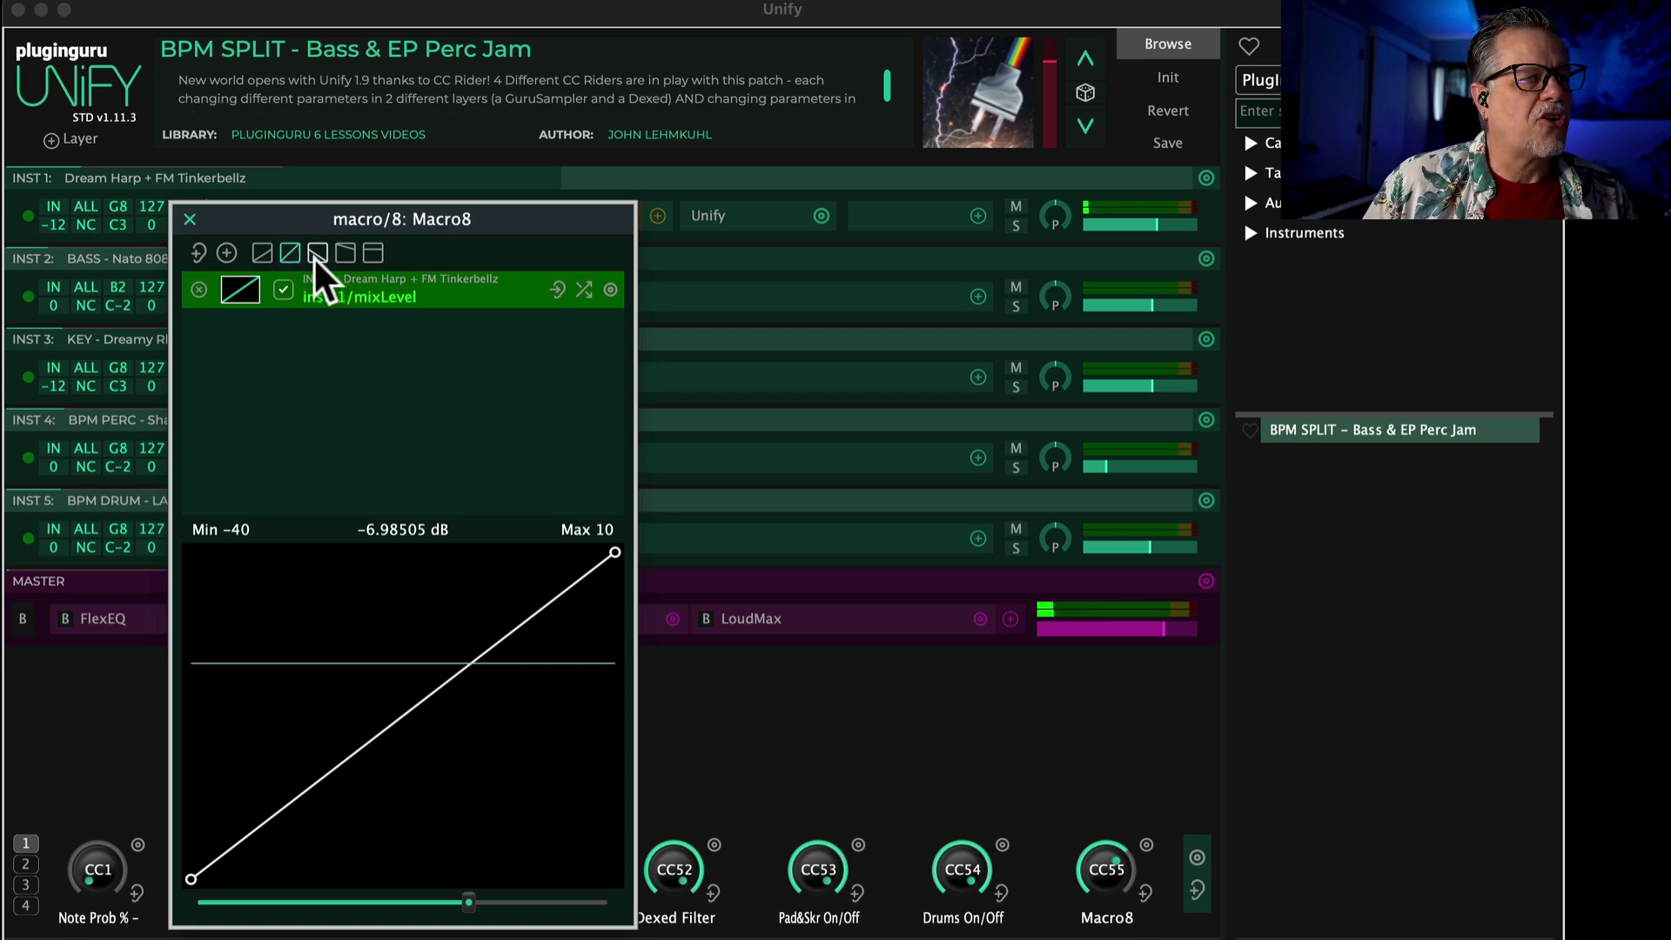
# - Delete, re-add and sweep-test the Dream Harp mixLevel link, then delete it again
pyautogui.click(199, 289)
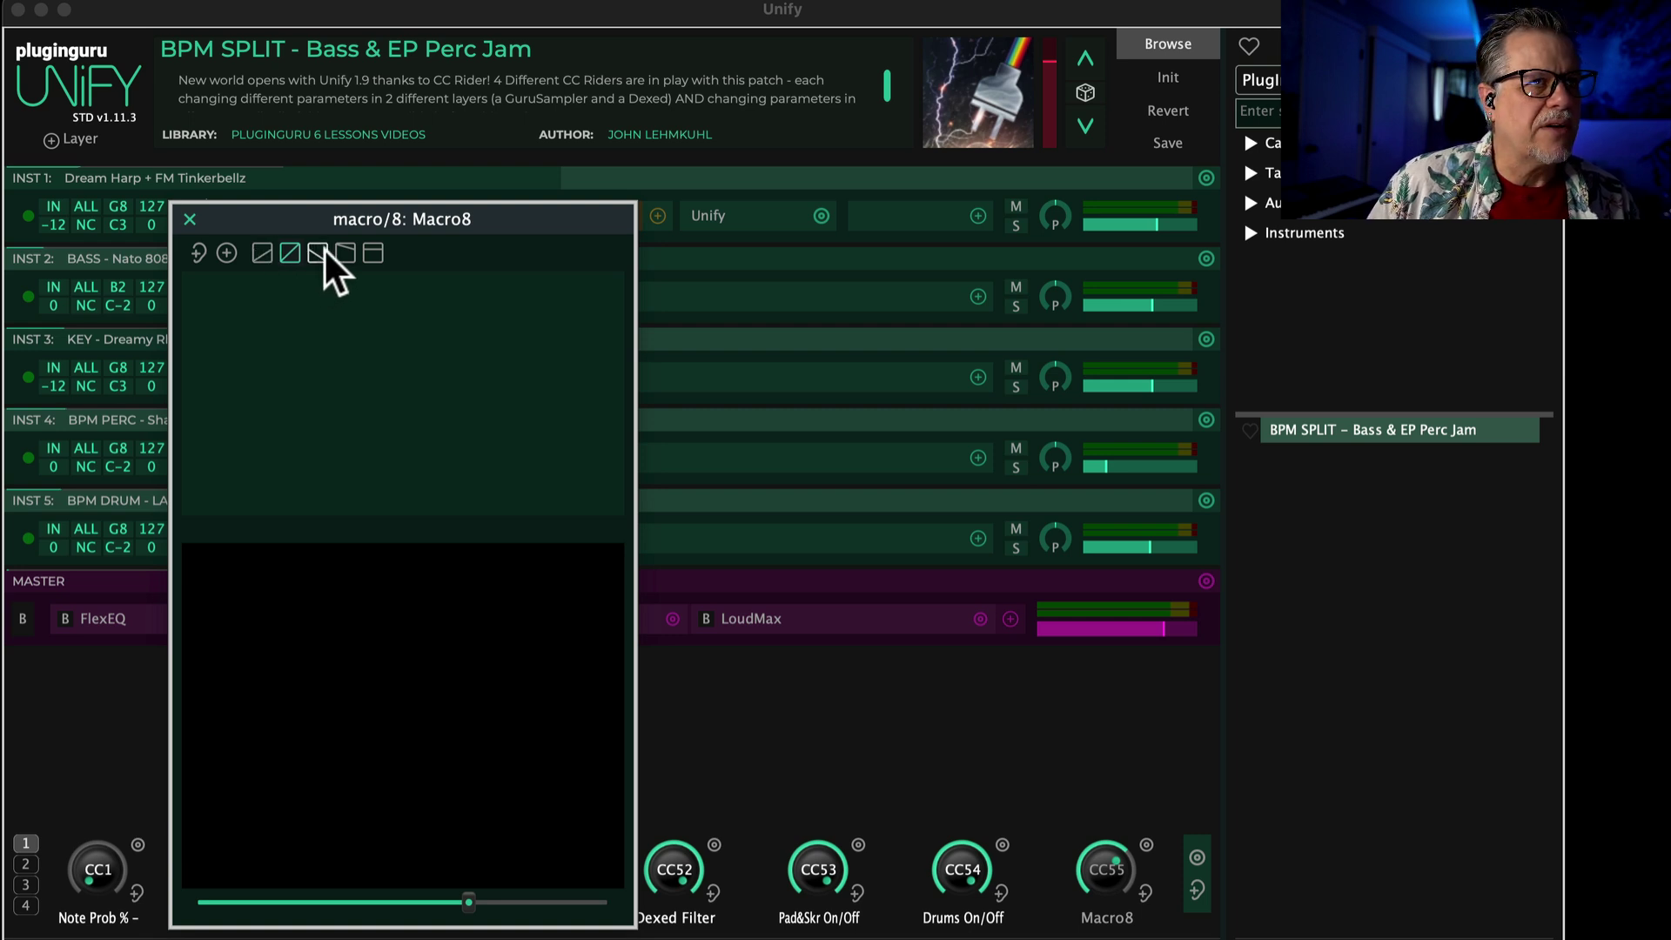
pyautogui.click(228, 253)
pyautogui.moveTo(360, 263)
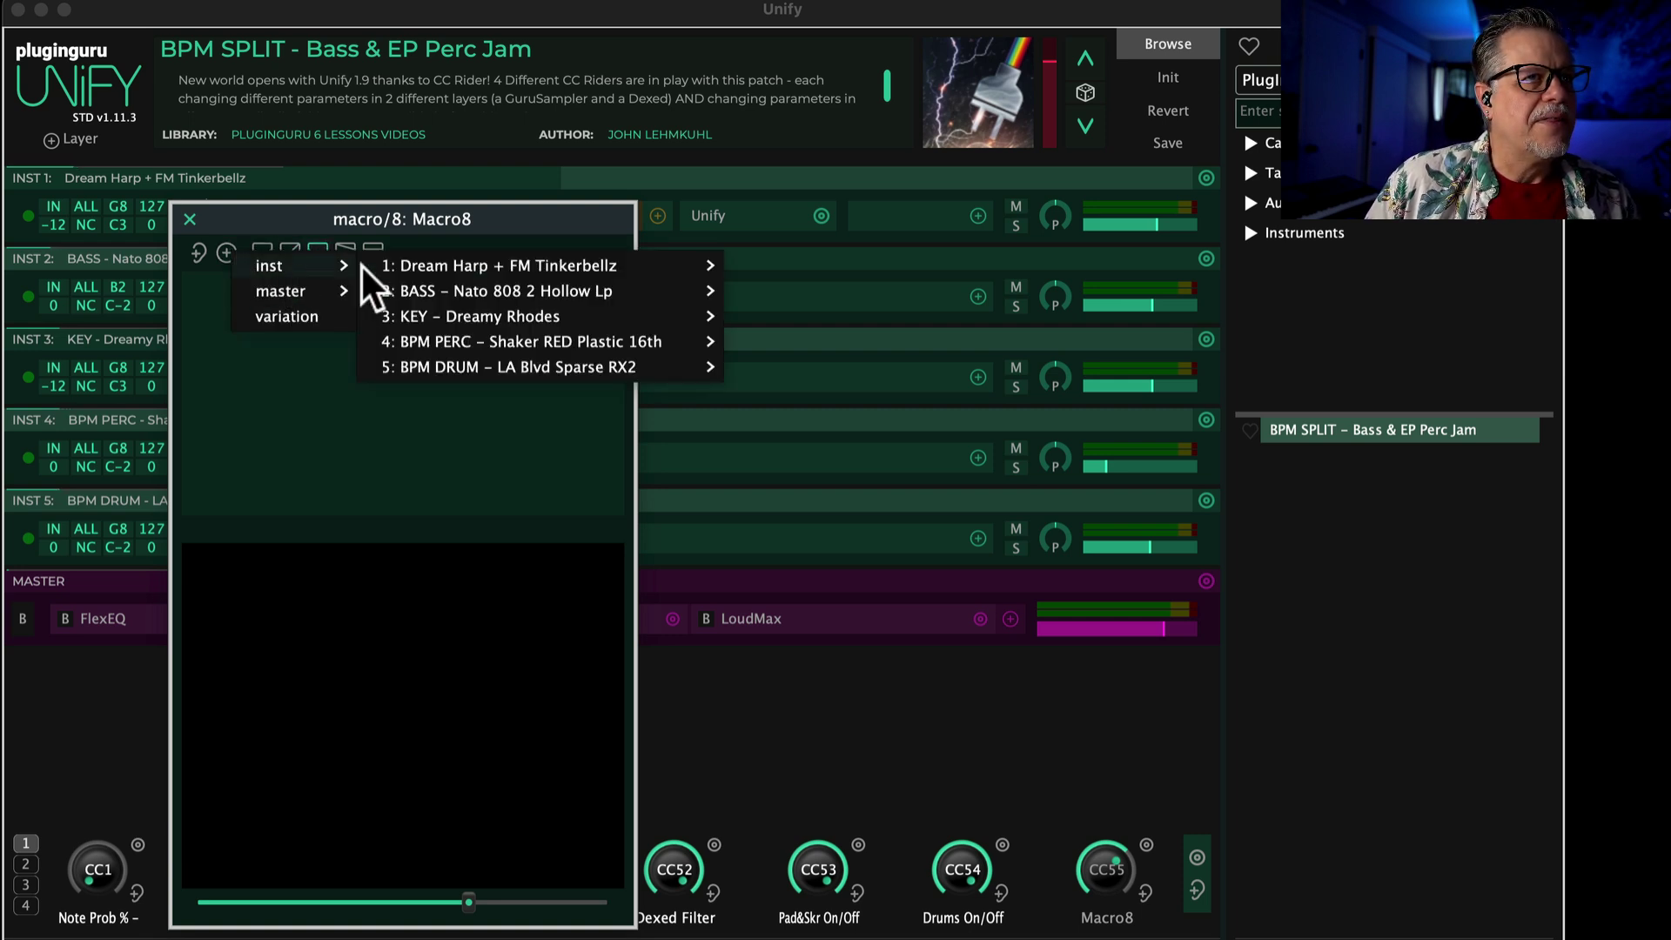
pyautogui.moveTo(670, 263)
pyautogui.click(811, 263)
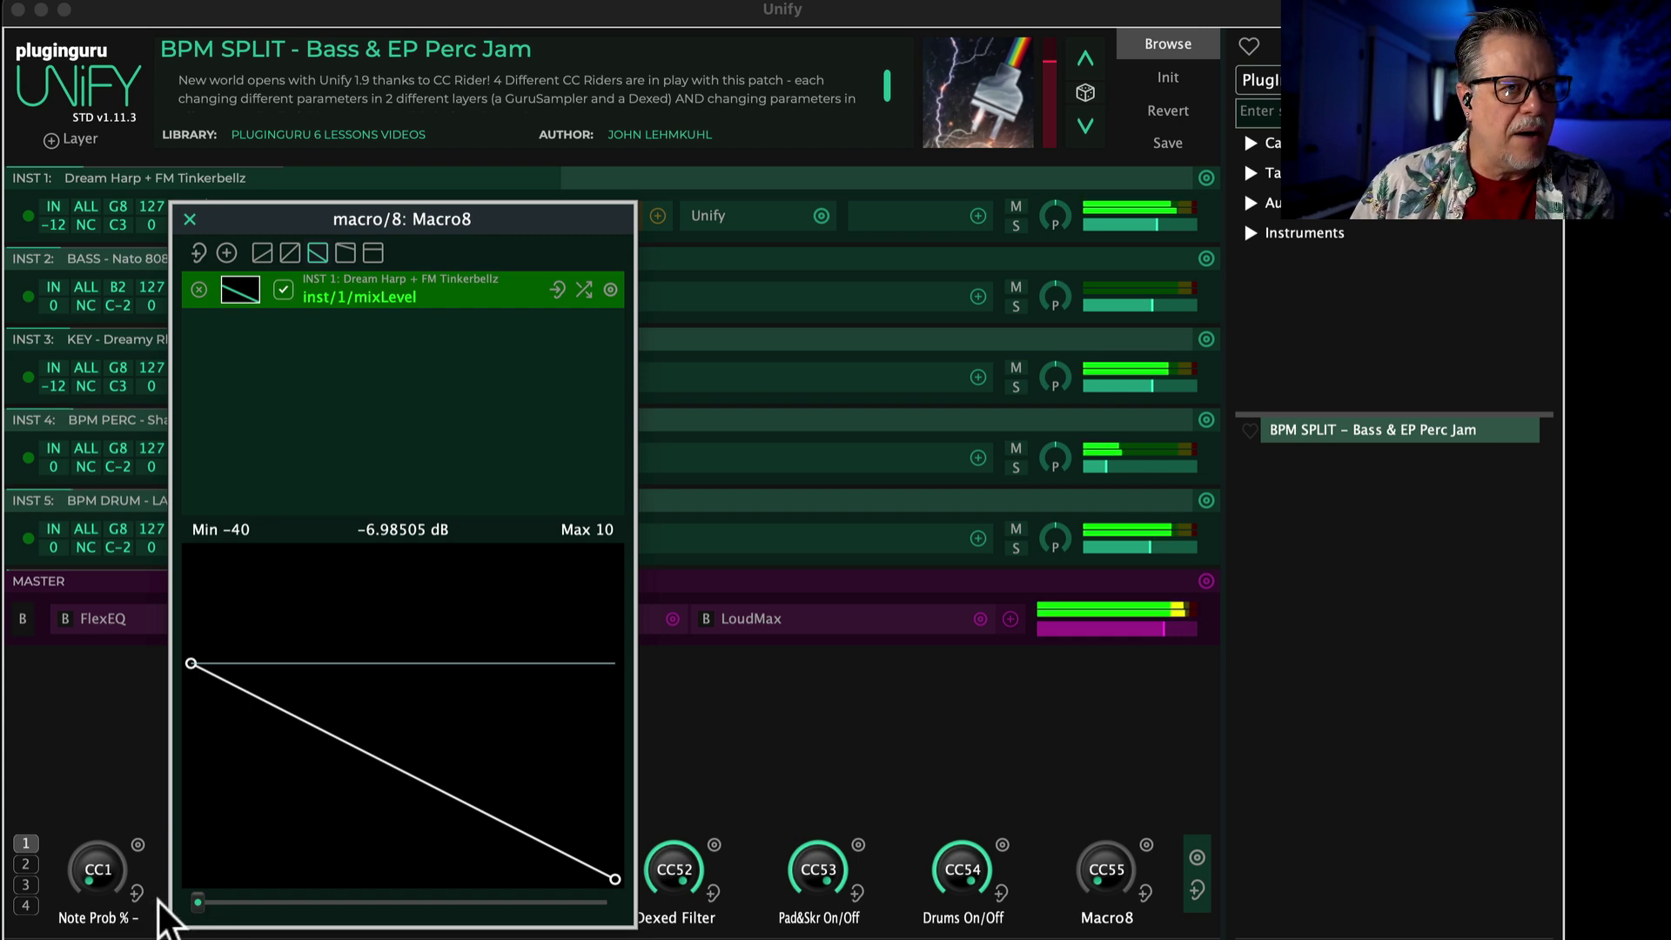
pyautogui.moveTo(197, 902); pyautogui.dragTo(142, 706)
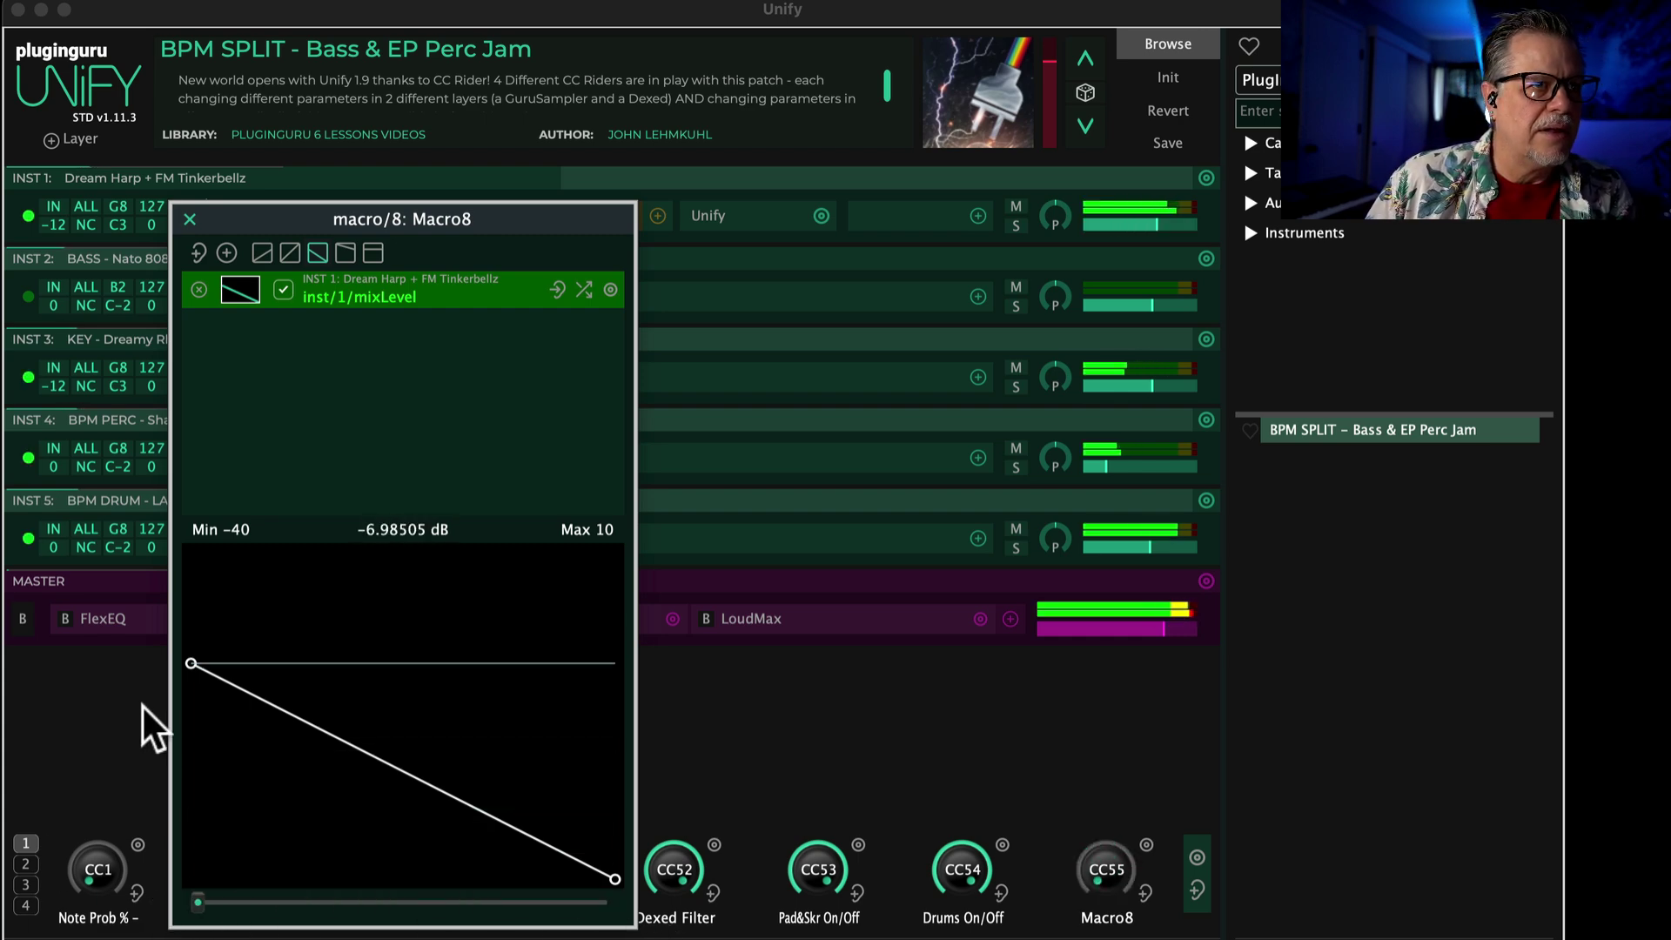
pyautogui.click(199, 289)
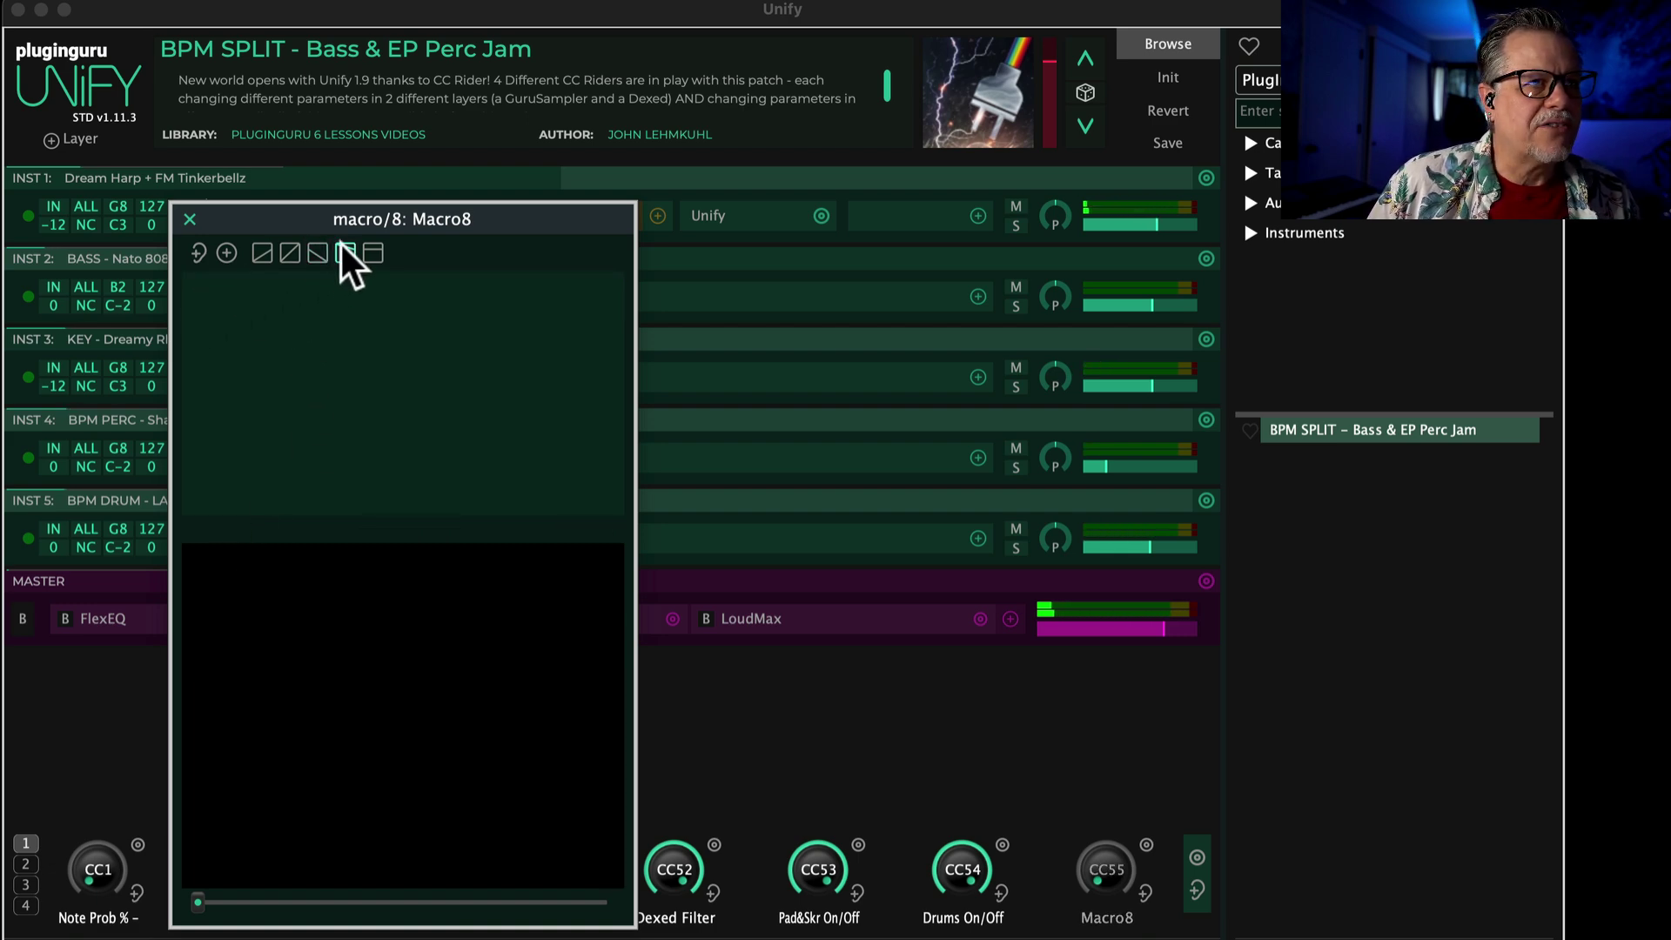
pyautogui.click(345, 252)
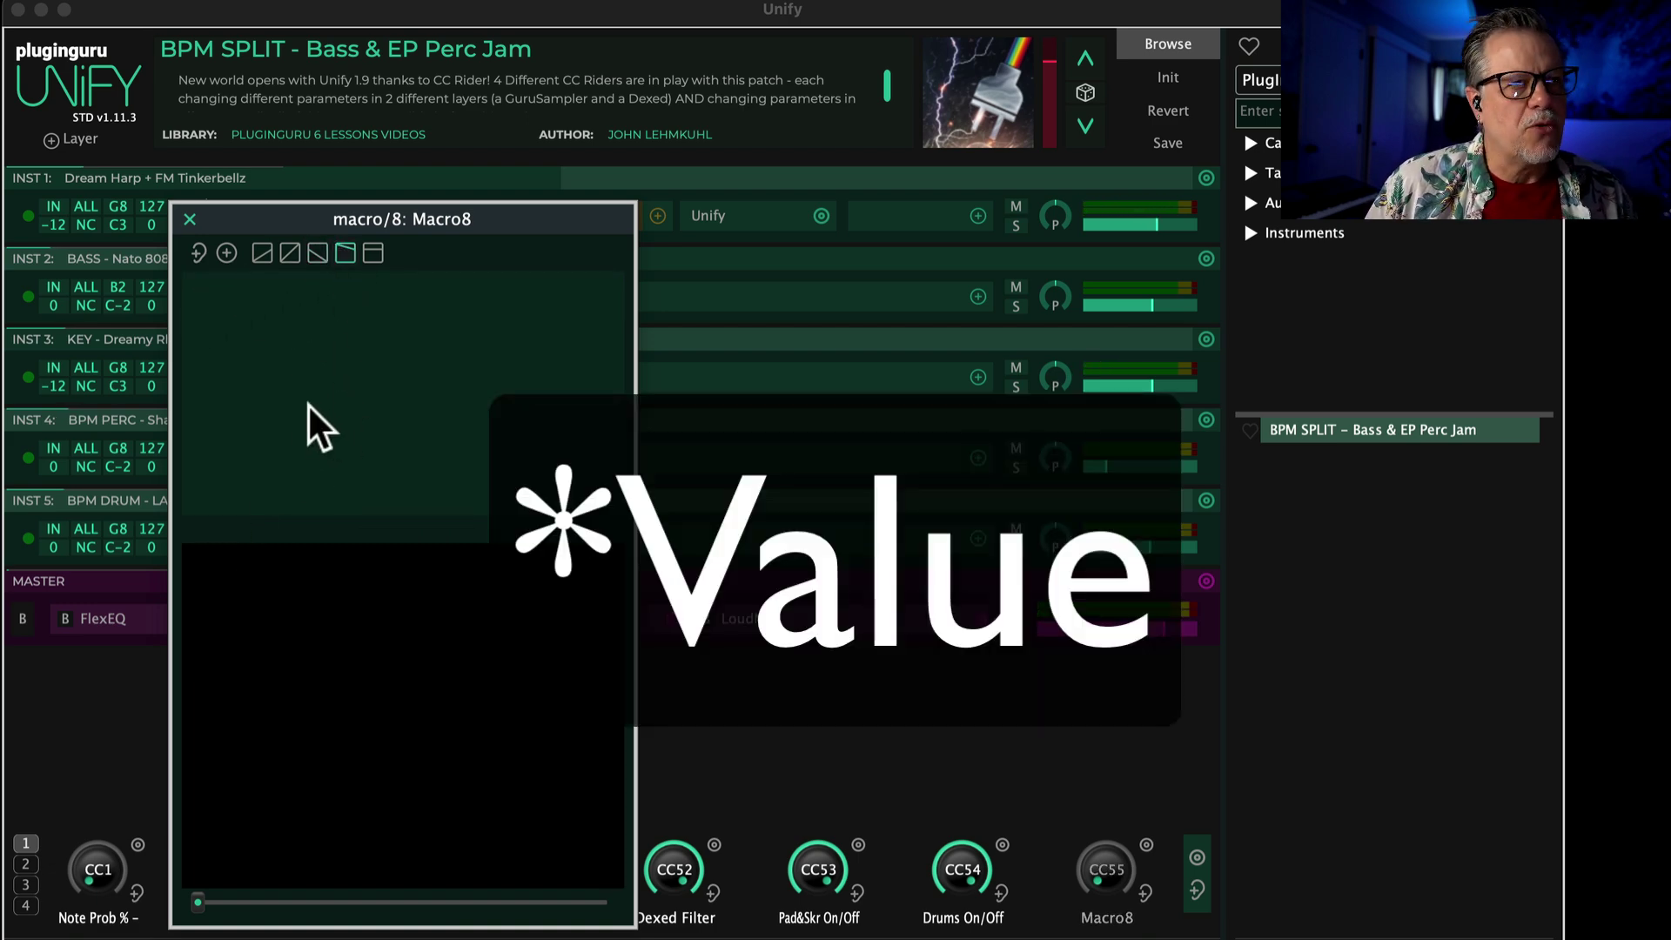
pyautogui.click(224, 248)
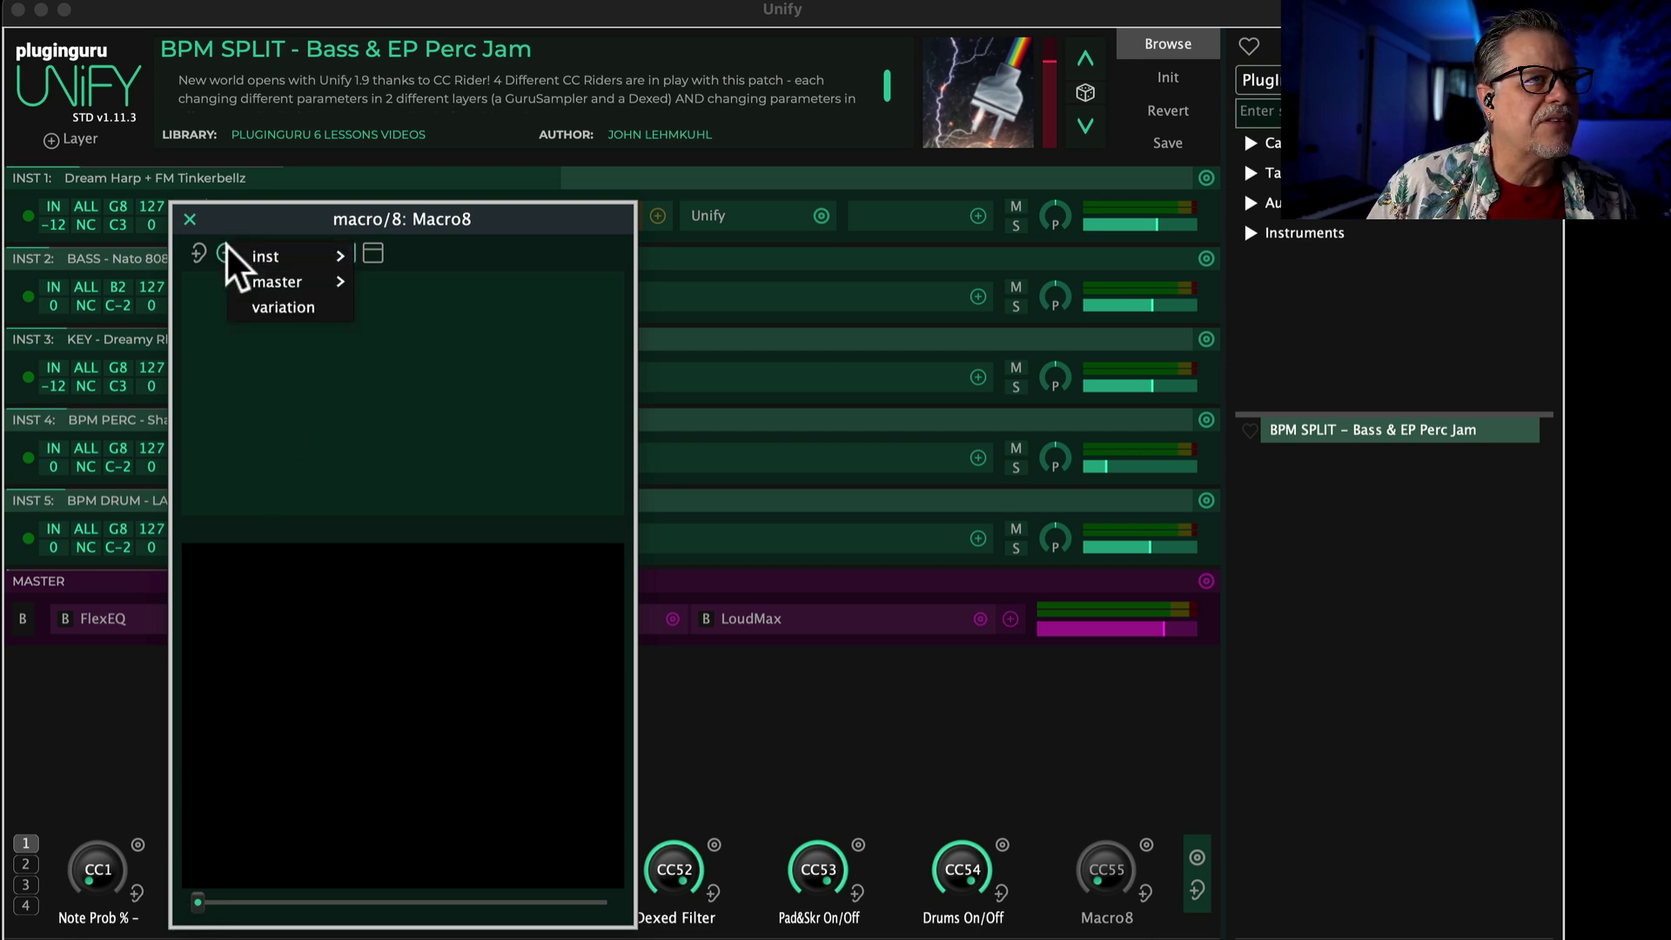
pyautogui.moveTo(259, 255)
pyautogui.moveTo(507, 256)
pyautogui.click(778, 254)
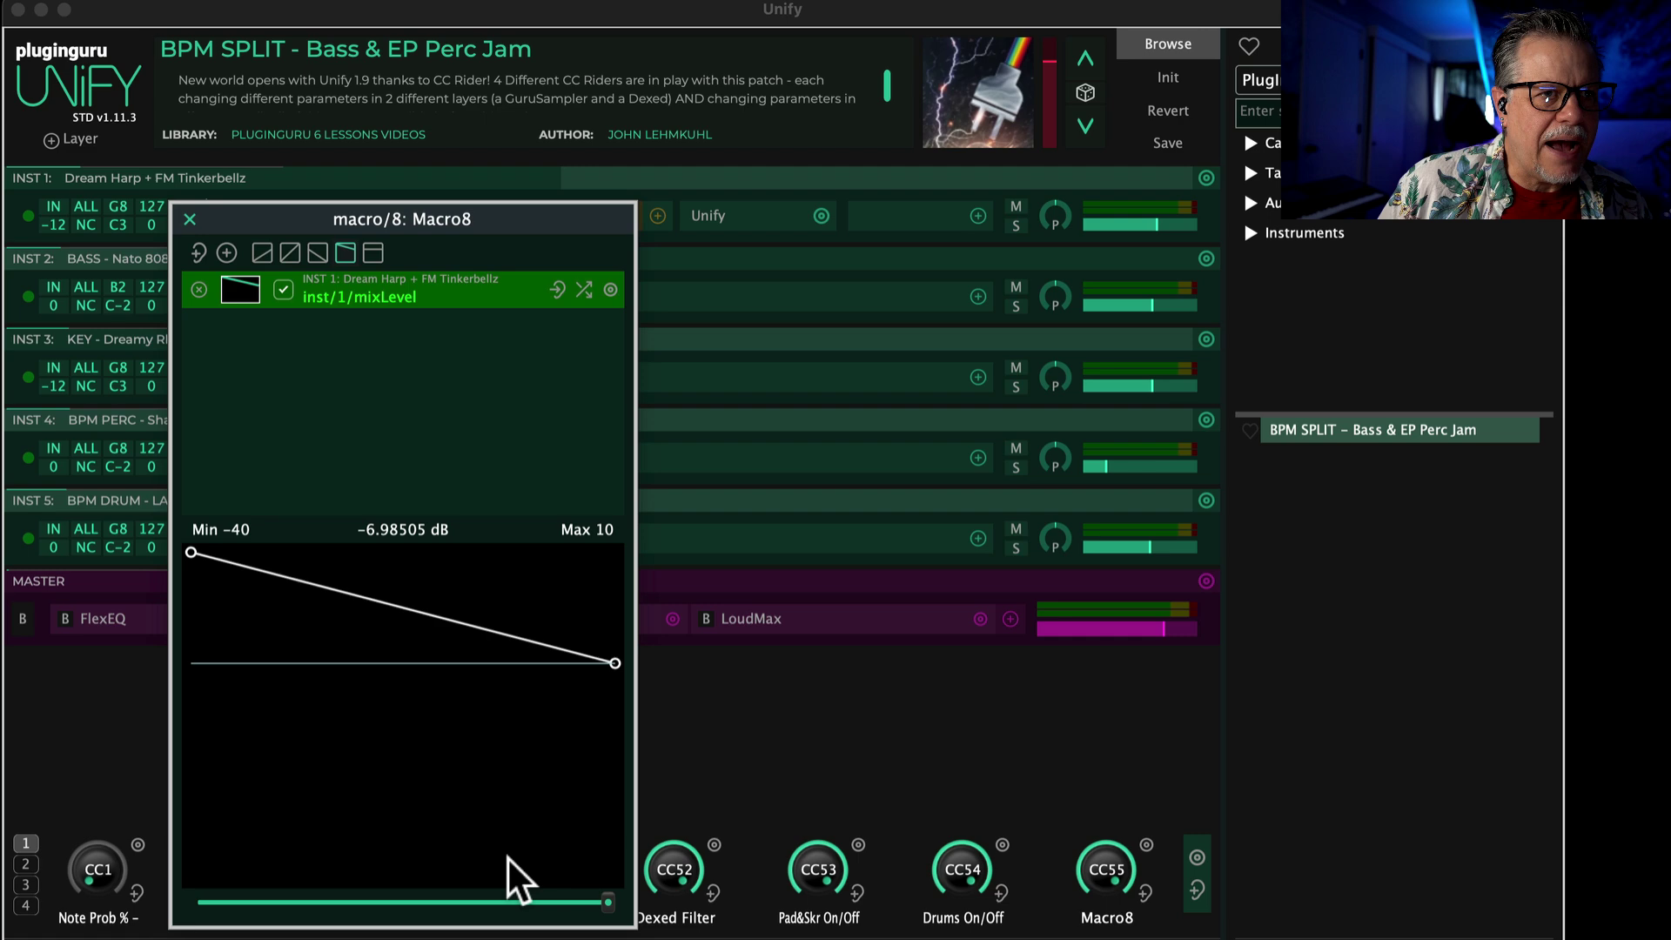
pyautogui.moveTo(611, 901); pyautogui.dragTo(788, 924)
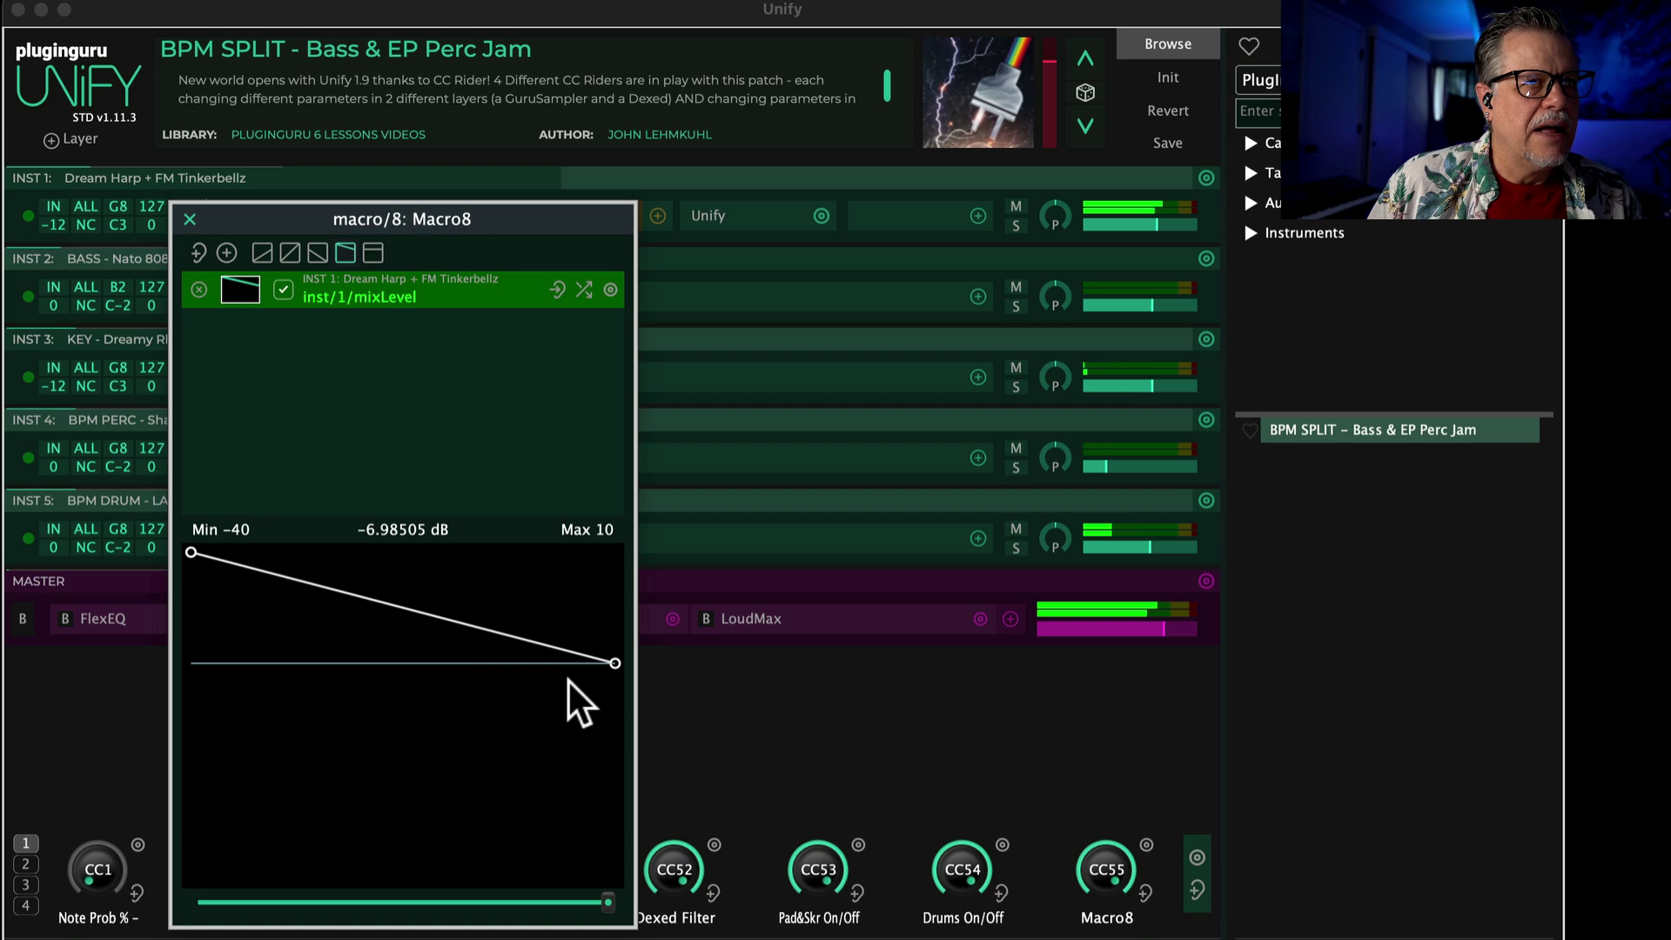
pyautogui.click(584, 289)
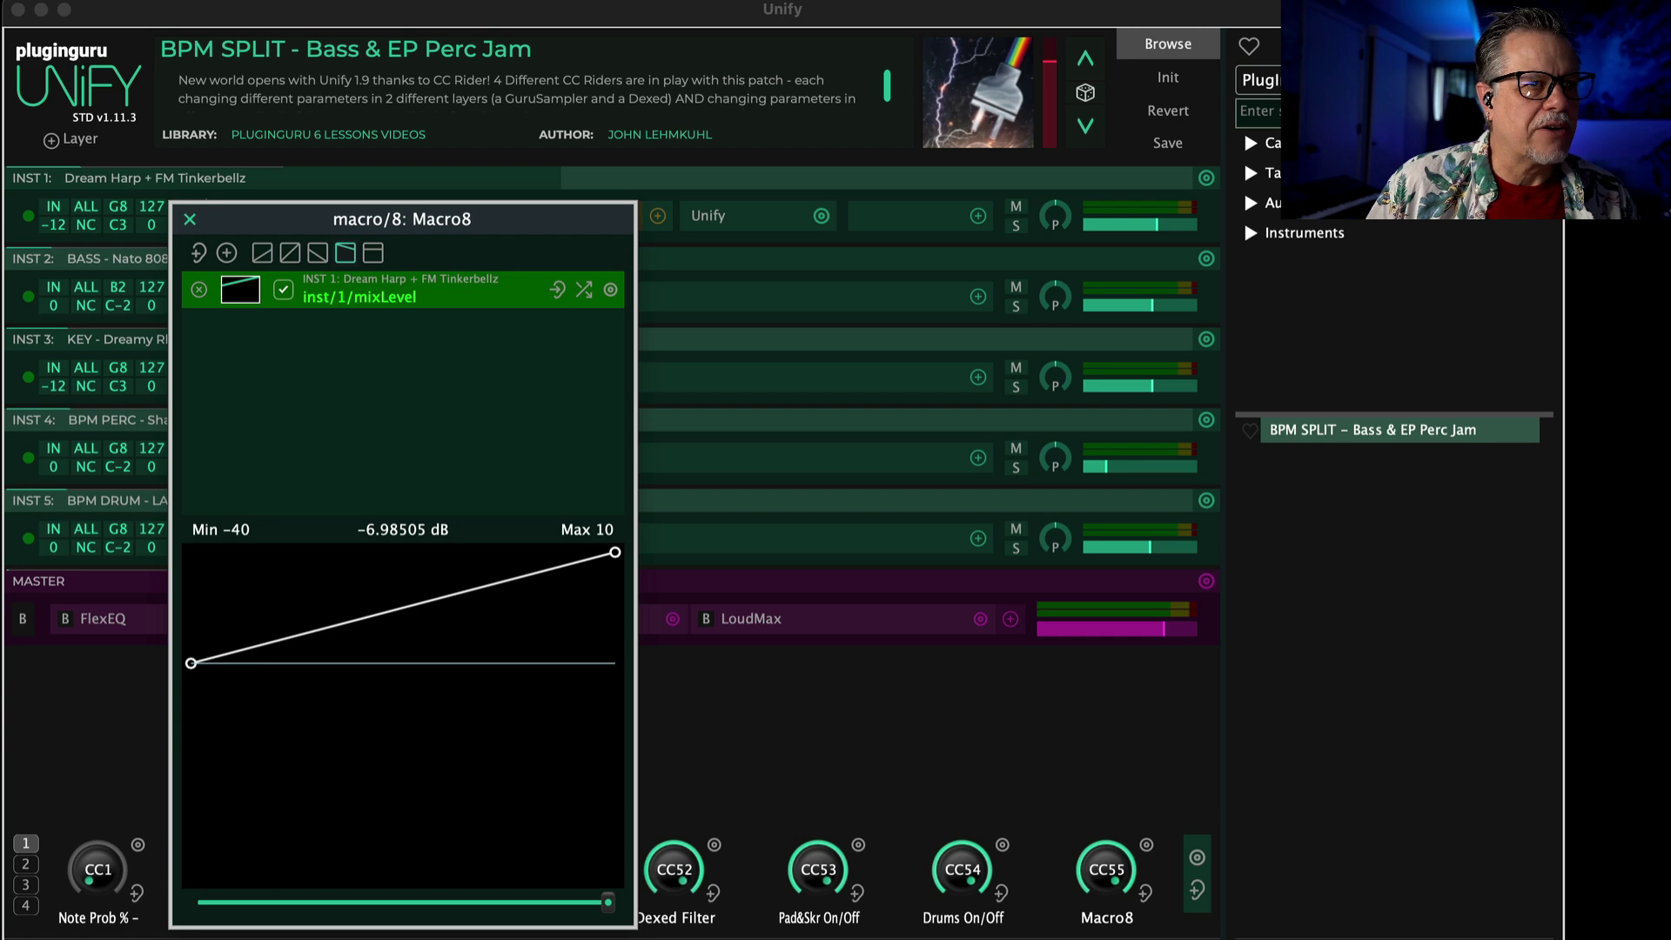
pyautogui.moveTo(572, 905); pyautogui.dragTo(130, 909)
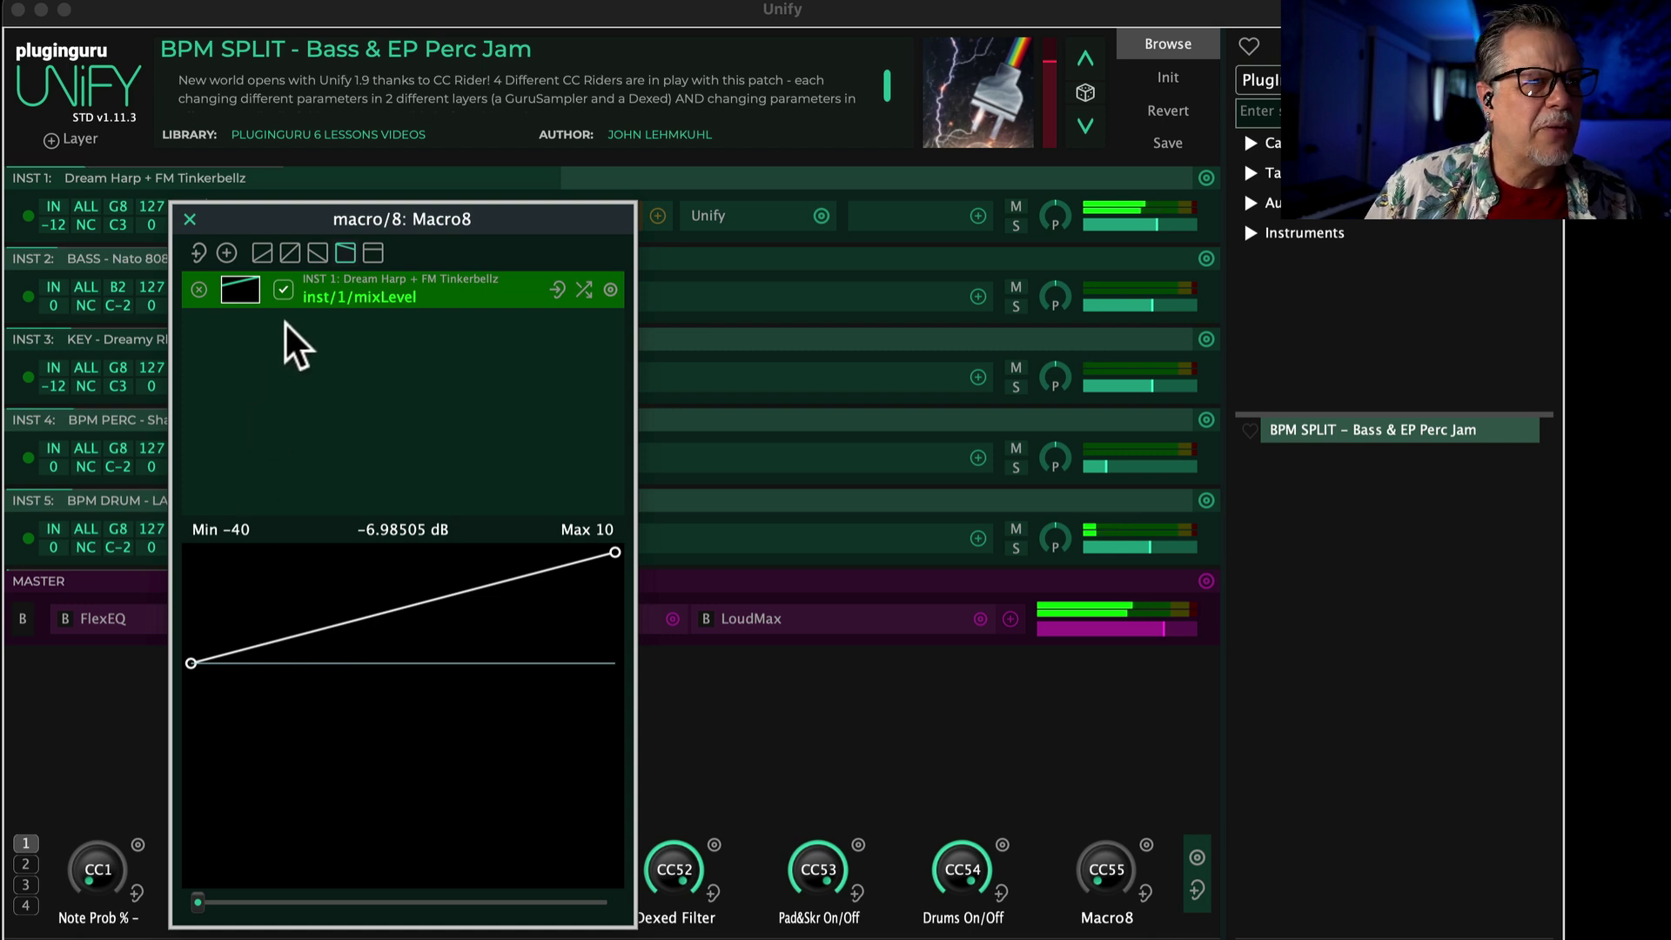
pyautogui.click(197, 288)
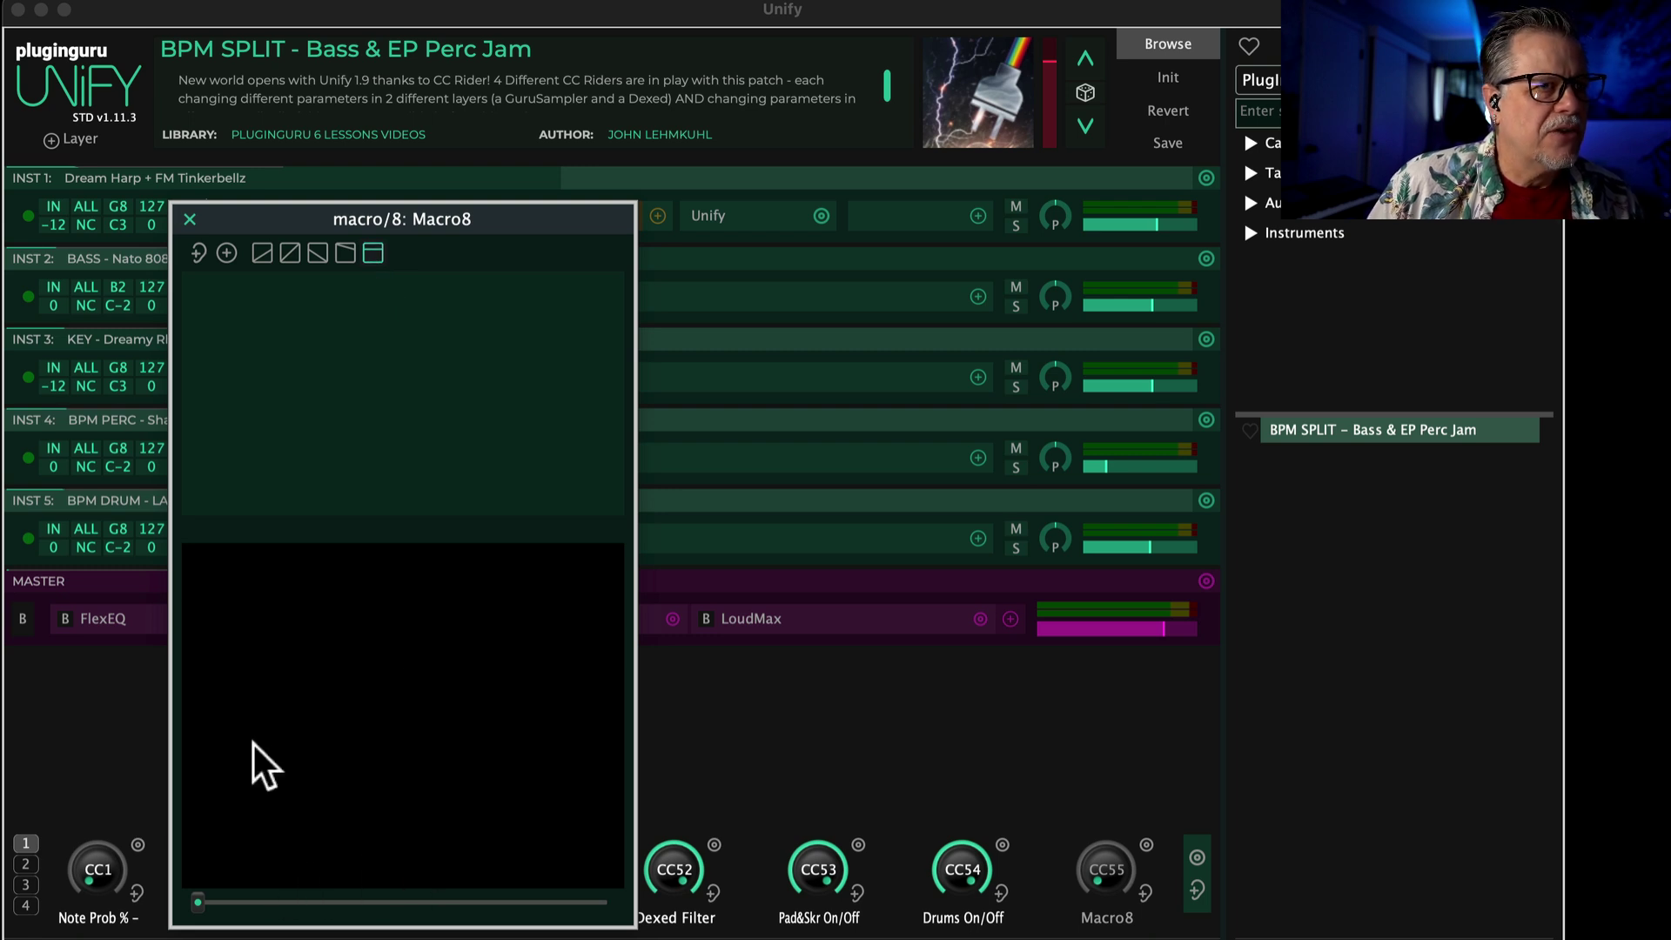
# - Relink Macro8 to Dream Harp mixLevel and drag the curve endpoints so it spans −40 to +10 dB
pyautogui.click(227, 252)
pyautogui.moveTo(240, 267)
pyautogui.moveTo(509, 266)
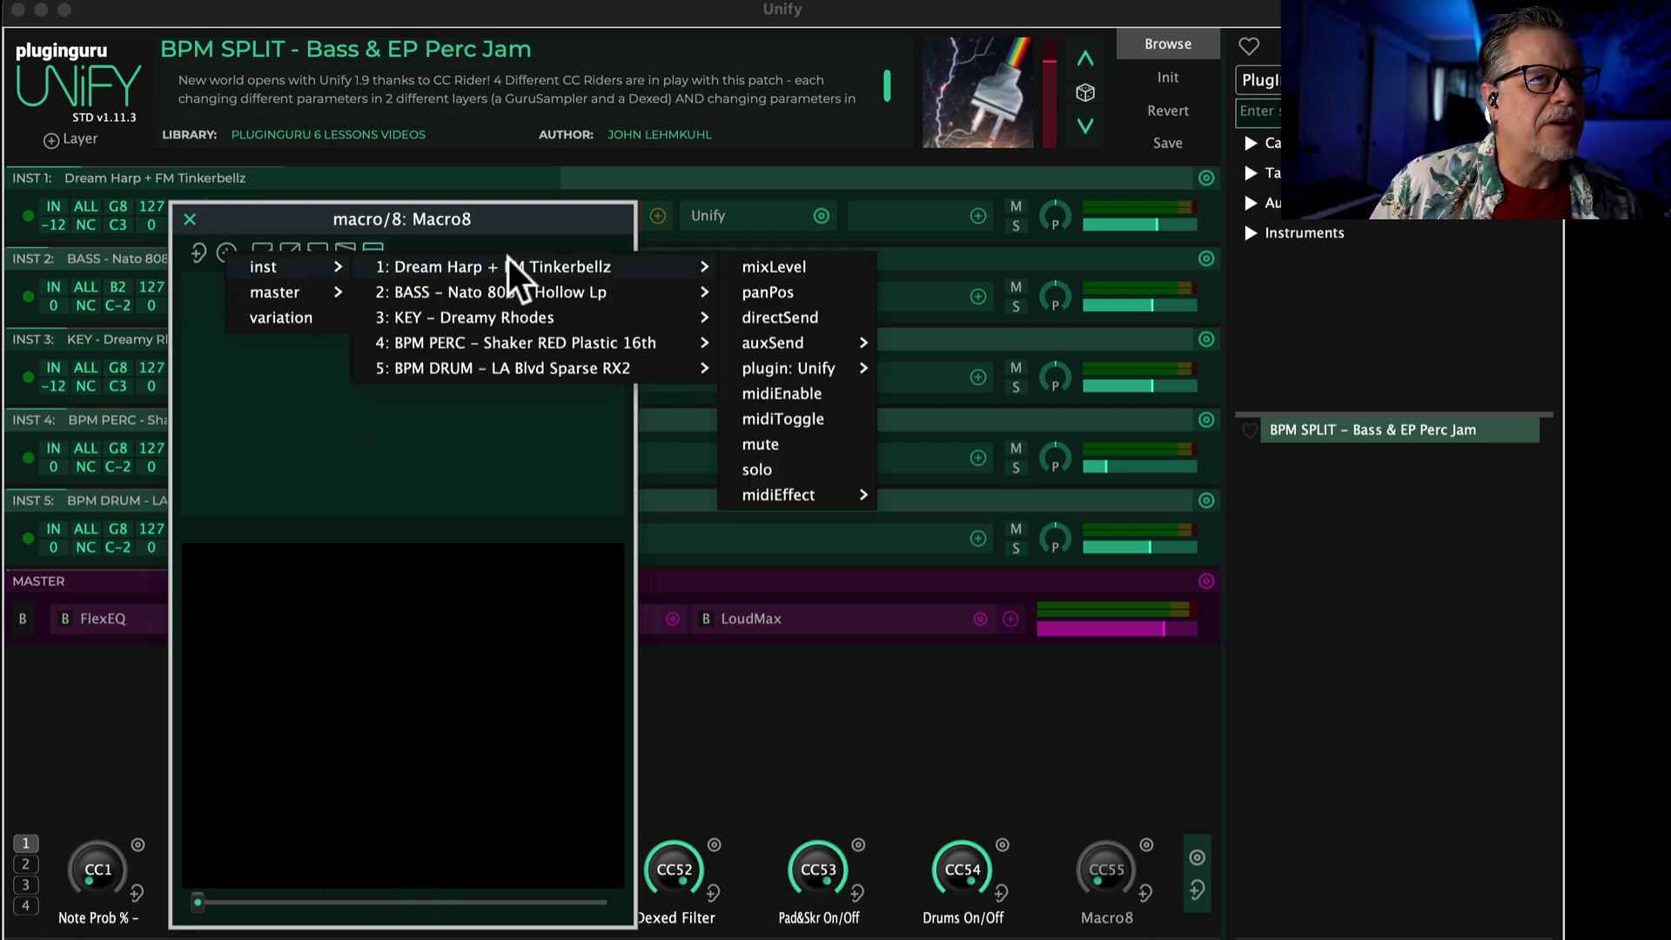
pyautogui.click(769, 266)
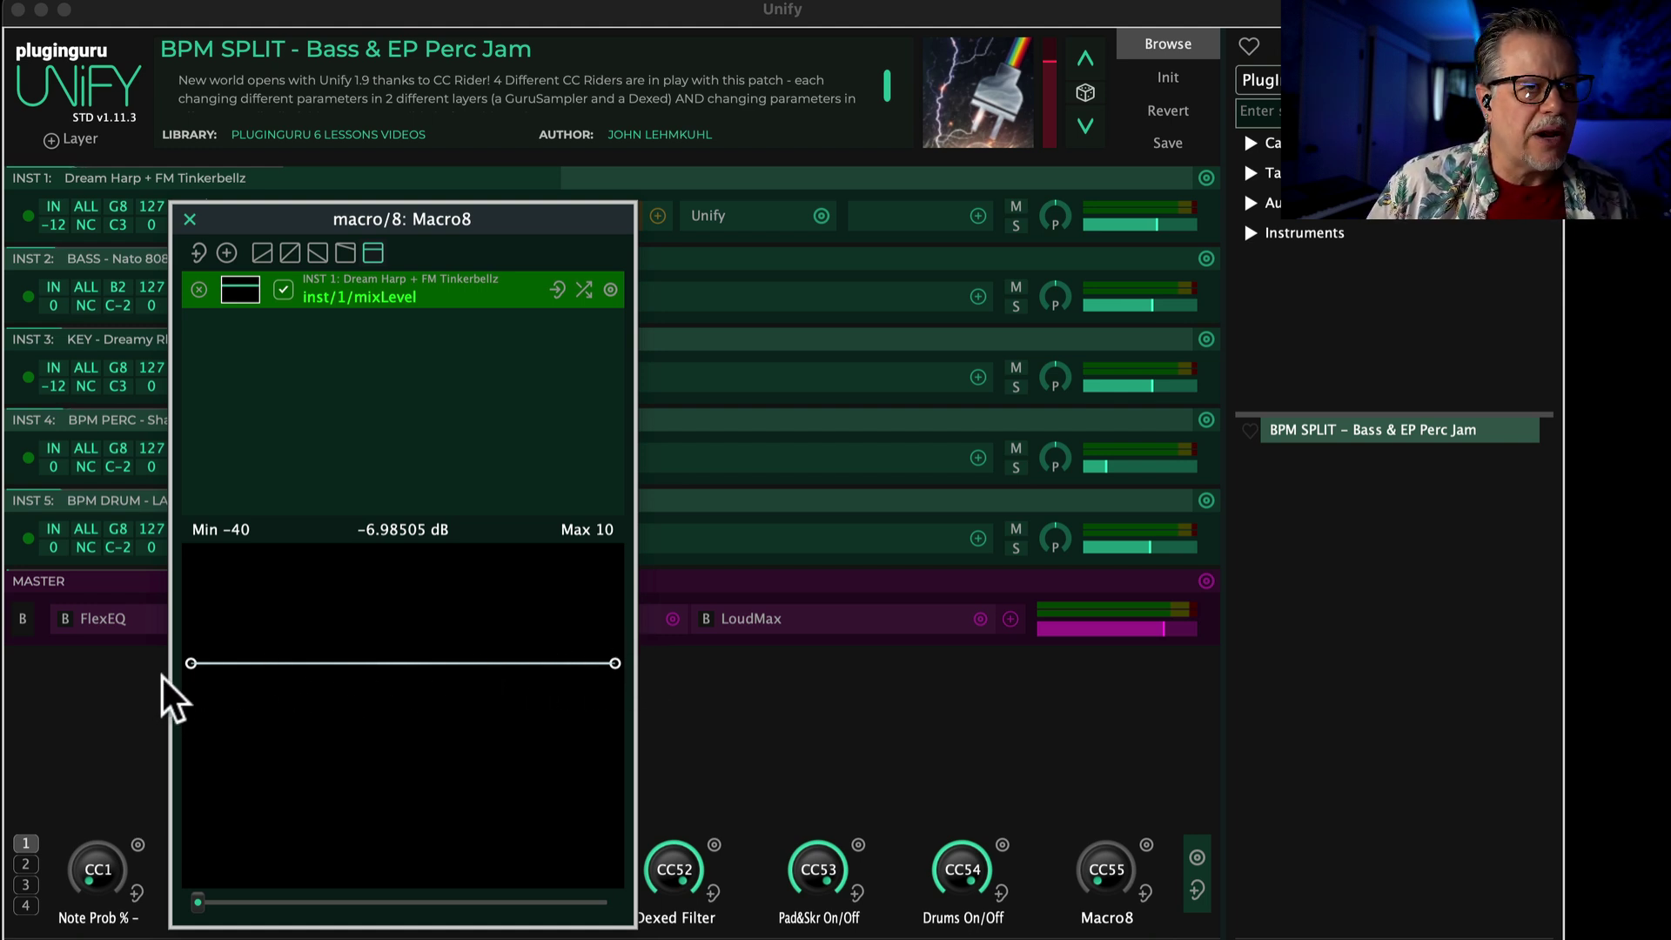
pyautogui.moveTo(193, 660); pyautogui.dragTo(148, 879)
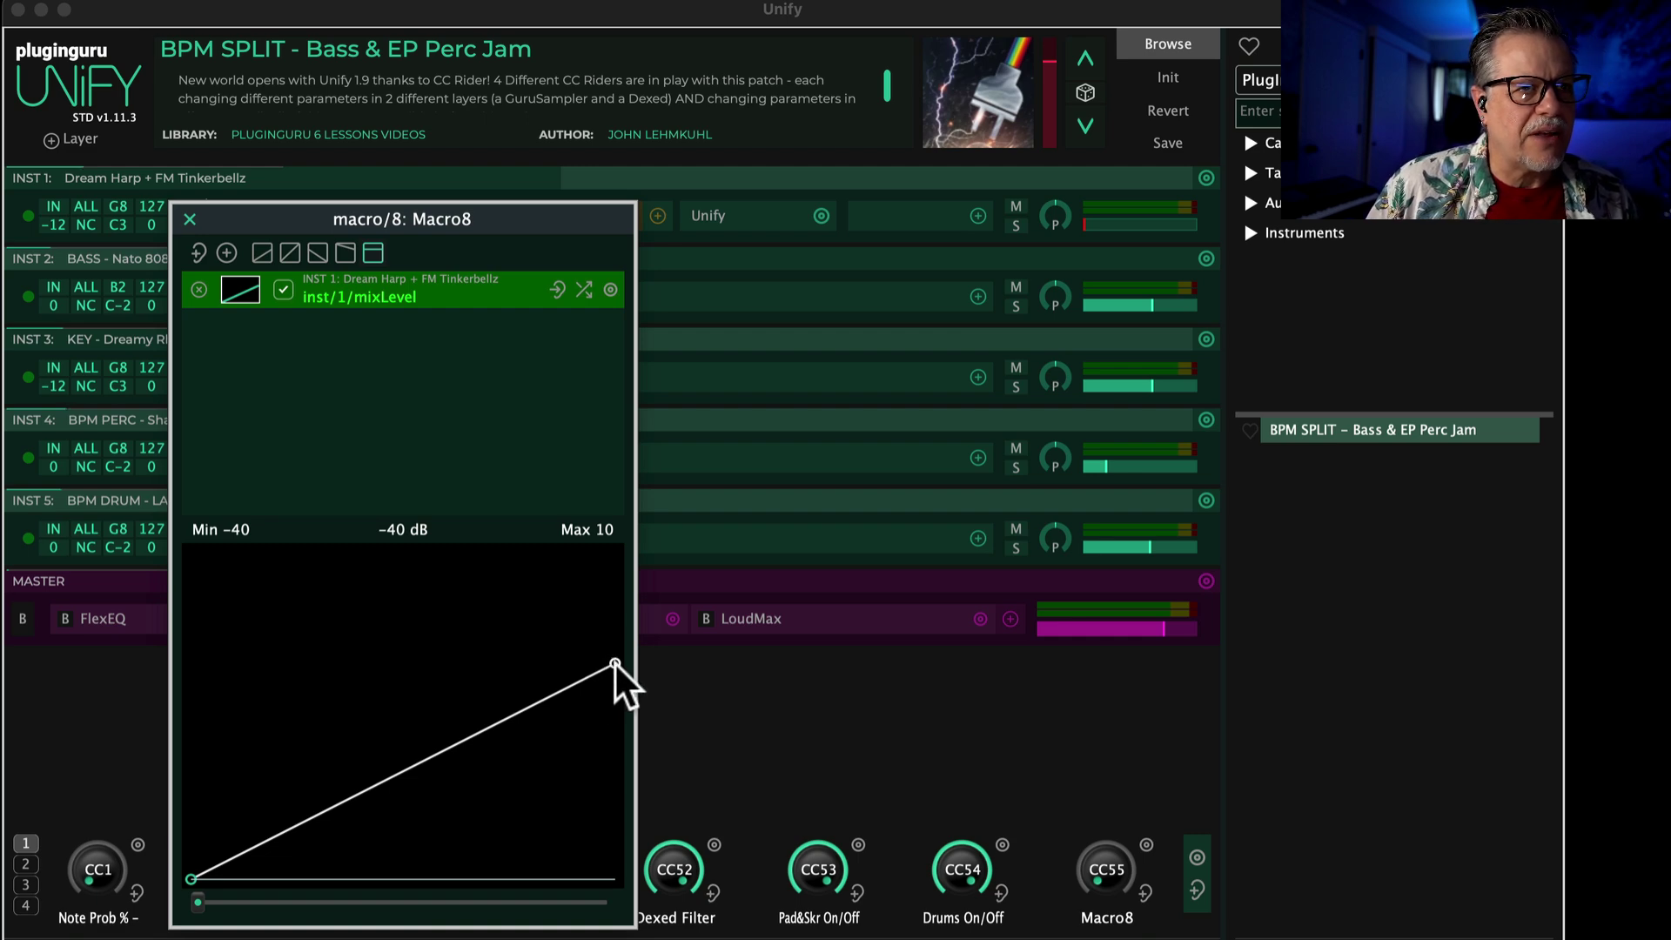
pyautogui.moveTo(612, 659); pyautogui.dragTo(712, 610)
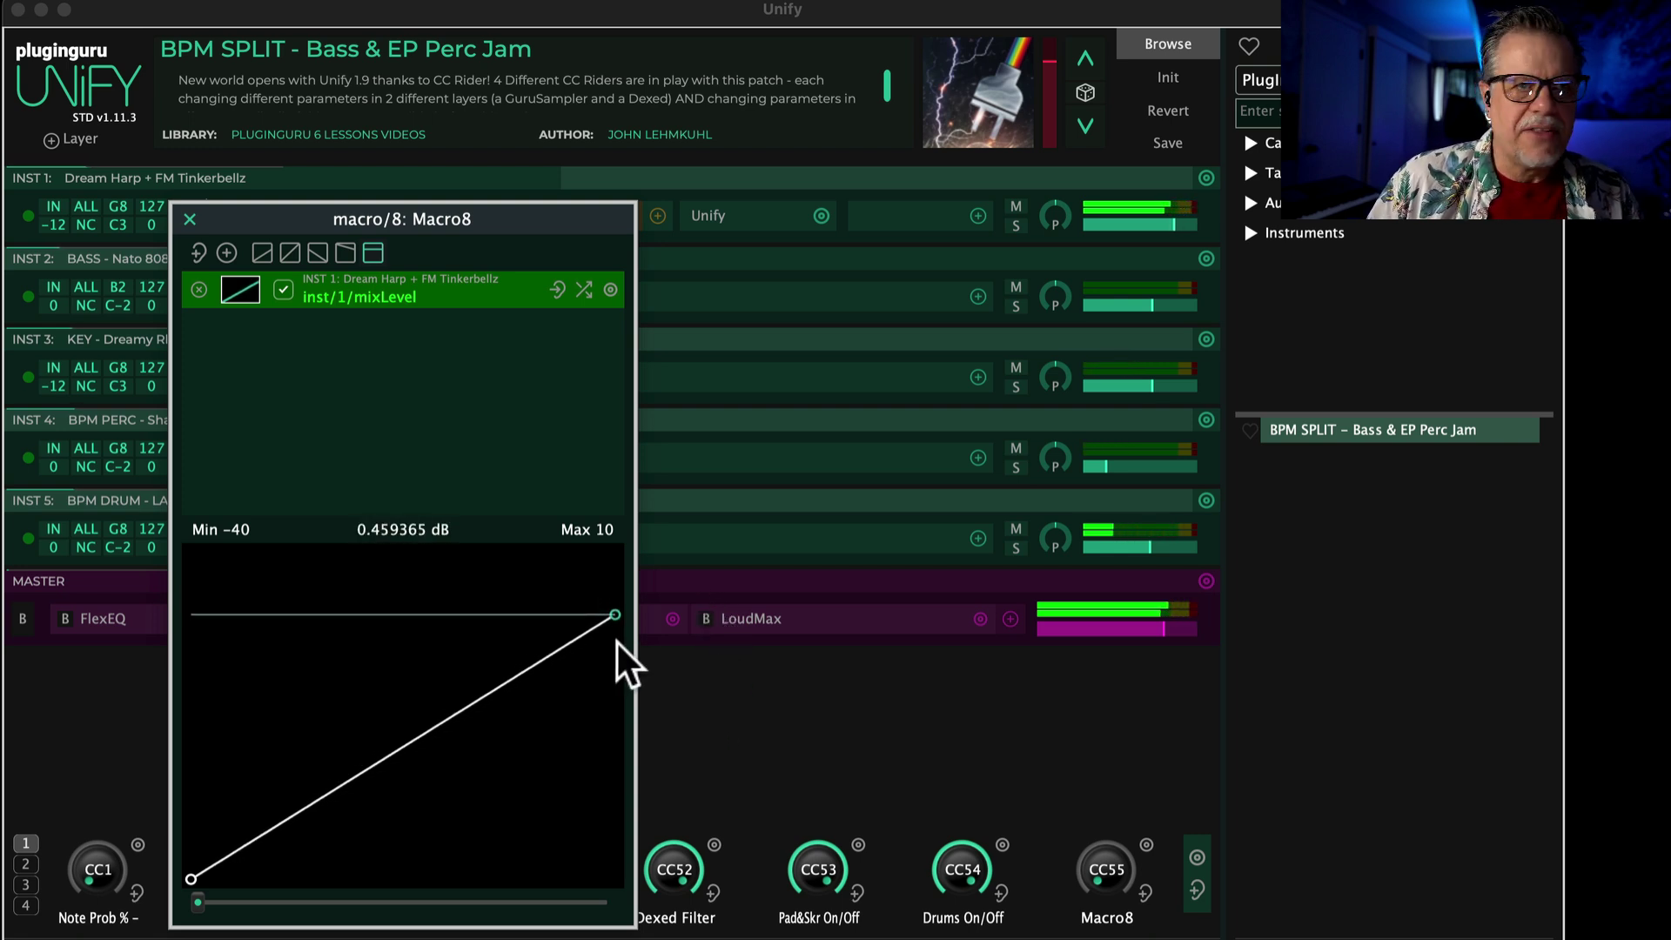
# - Sweep Macro8 to test the harp level, leave it near −11.9 dB, and move the macro editor to the right edge
pyautogui.moveTo(195, 903); pyautogui.dragTo(408, 902)
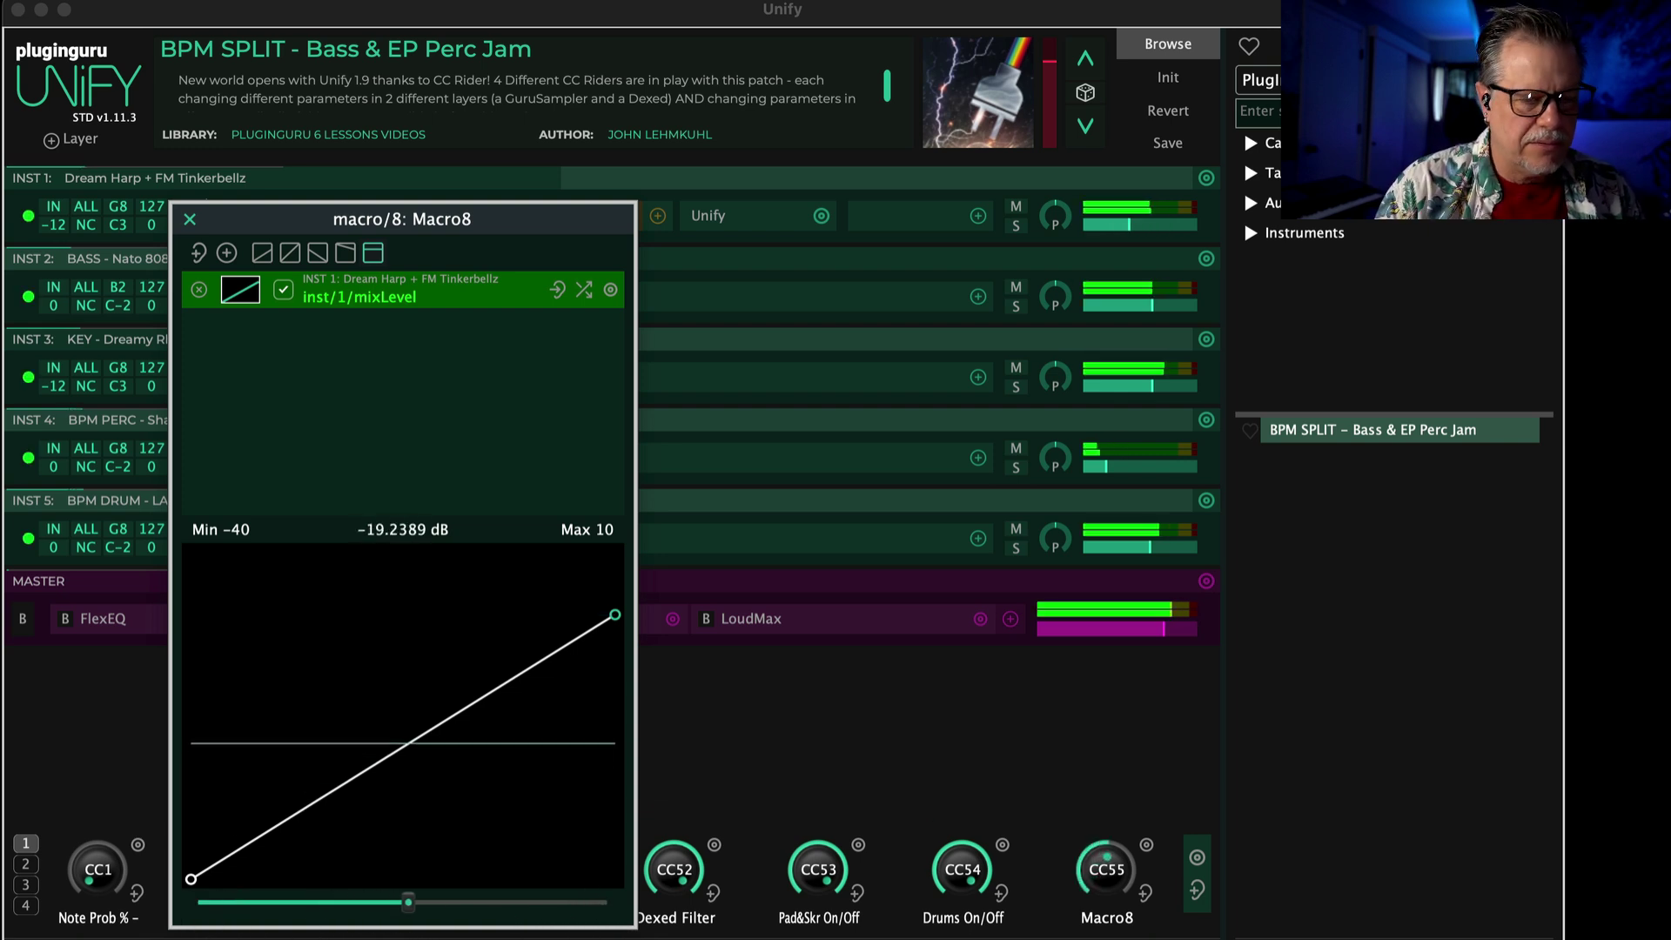
pyautogui.moveTo(410, 905); pyautogui.dragTo(568, 905)
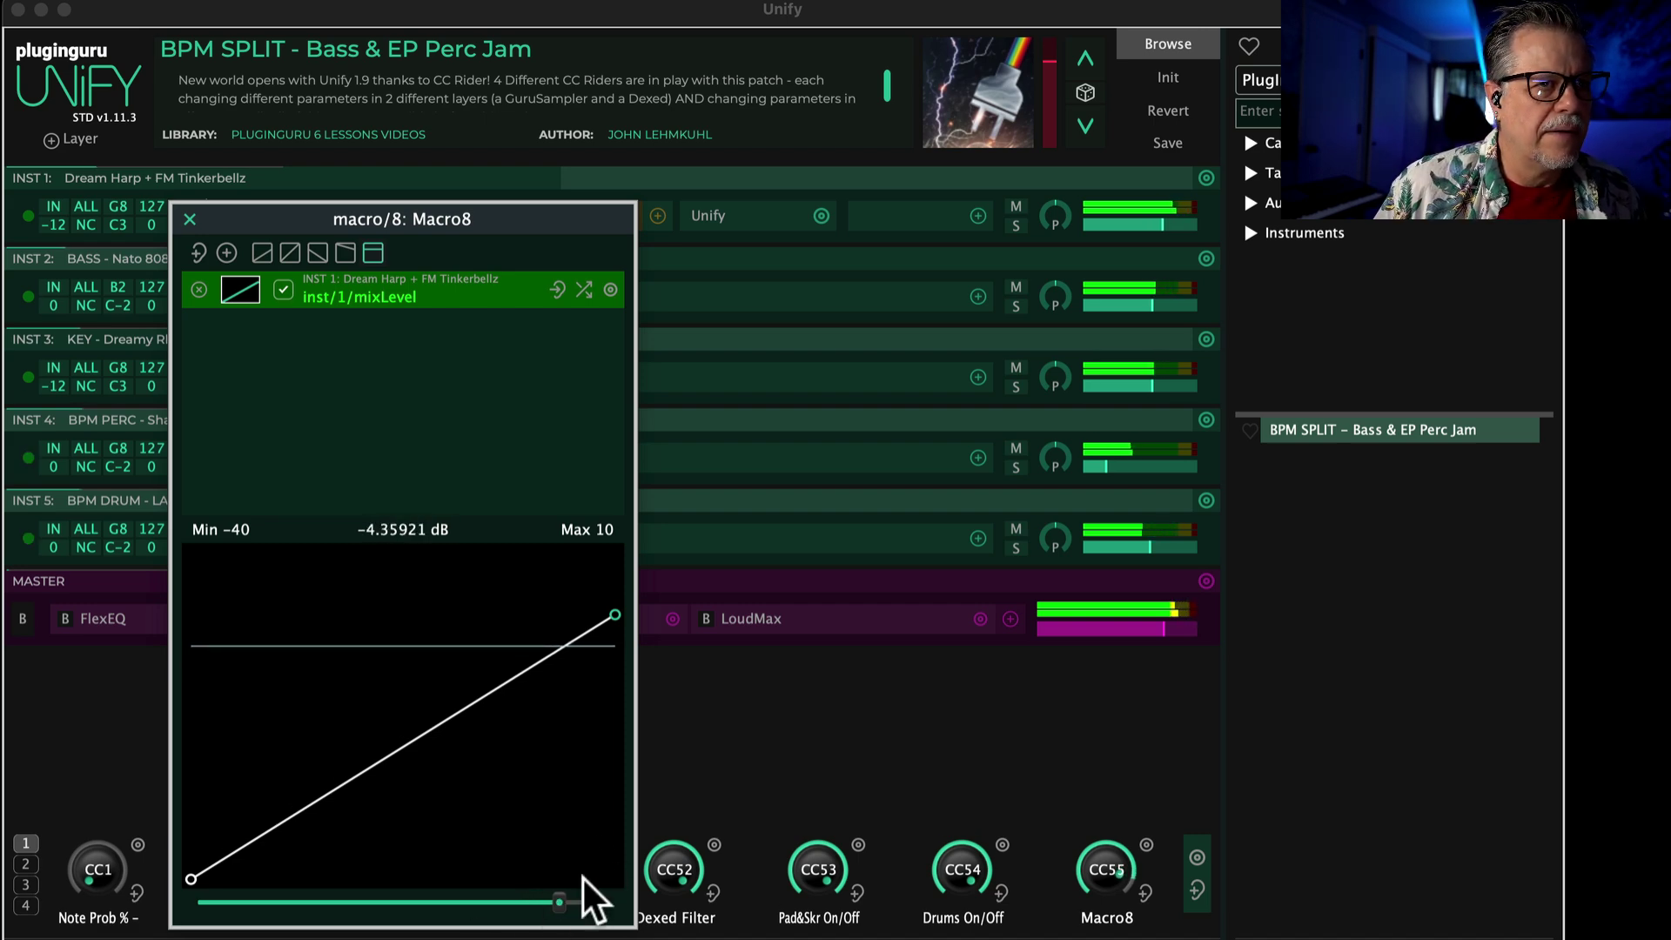
pyautogui.moveTo(561, 905)
pyautogui.mouseDown()
pyautogui.moveTo(303, 933)
pyautogui.moveTo(567, 935)
pyautogui.mouseUp()
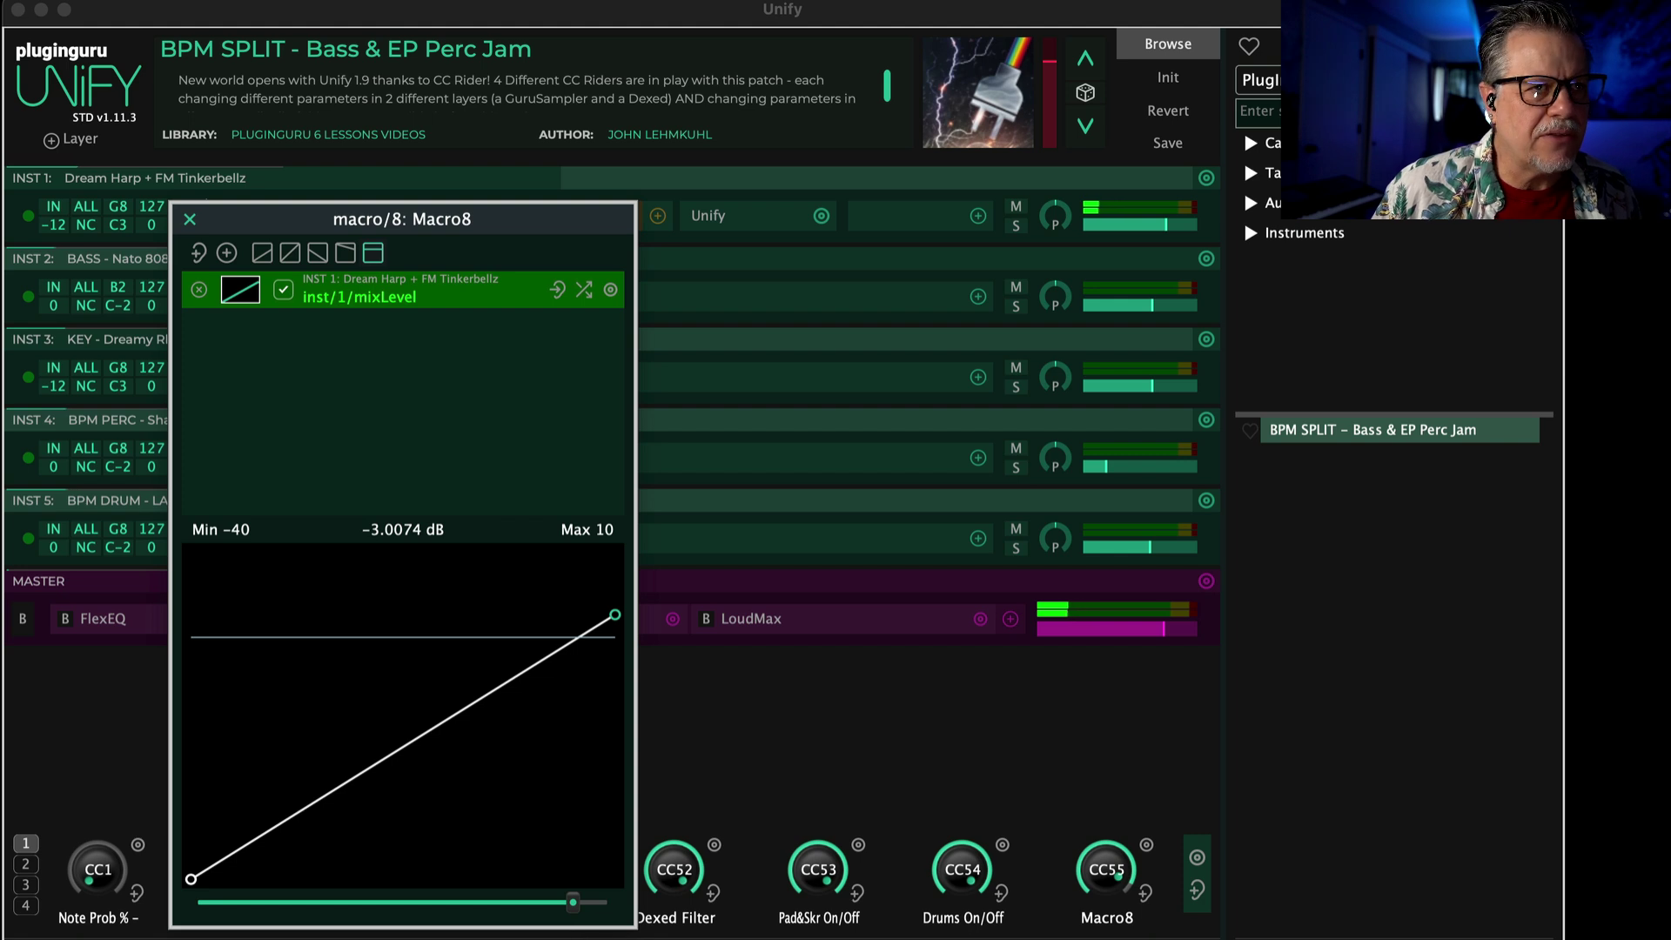
pyautogui.moveTo(573, 898); pyautogui.dragTo(482, 896)
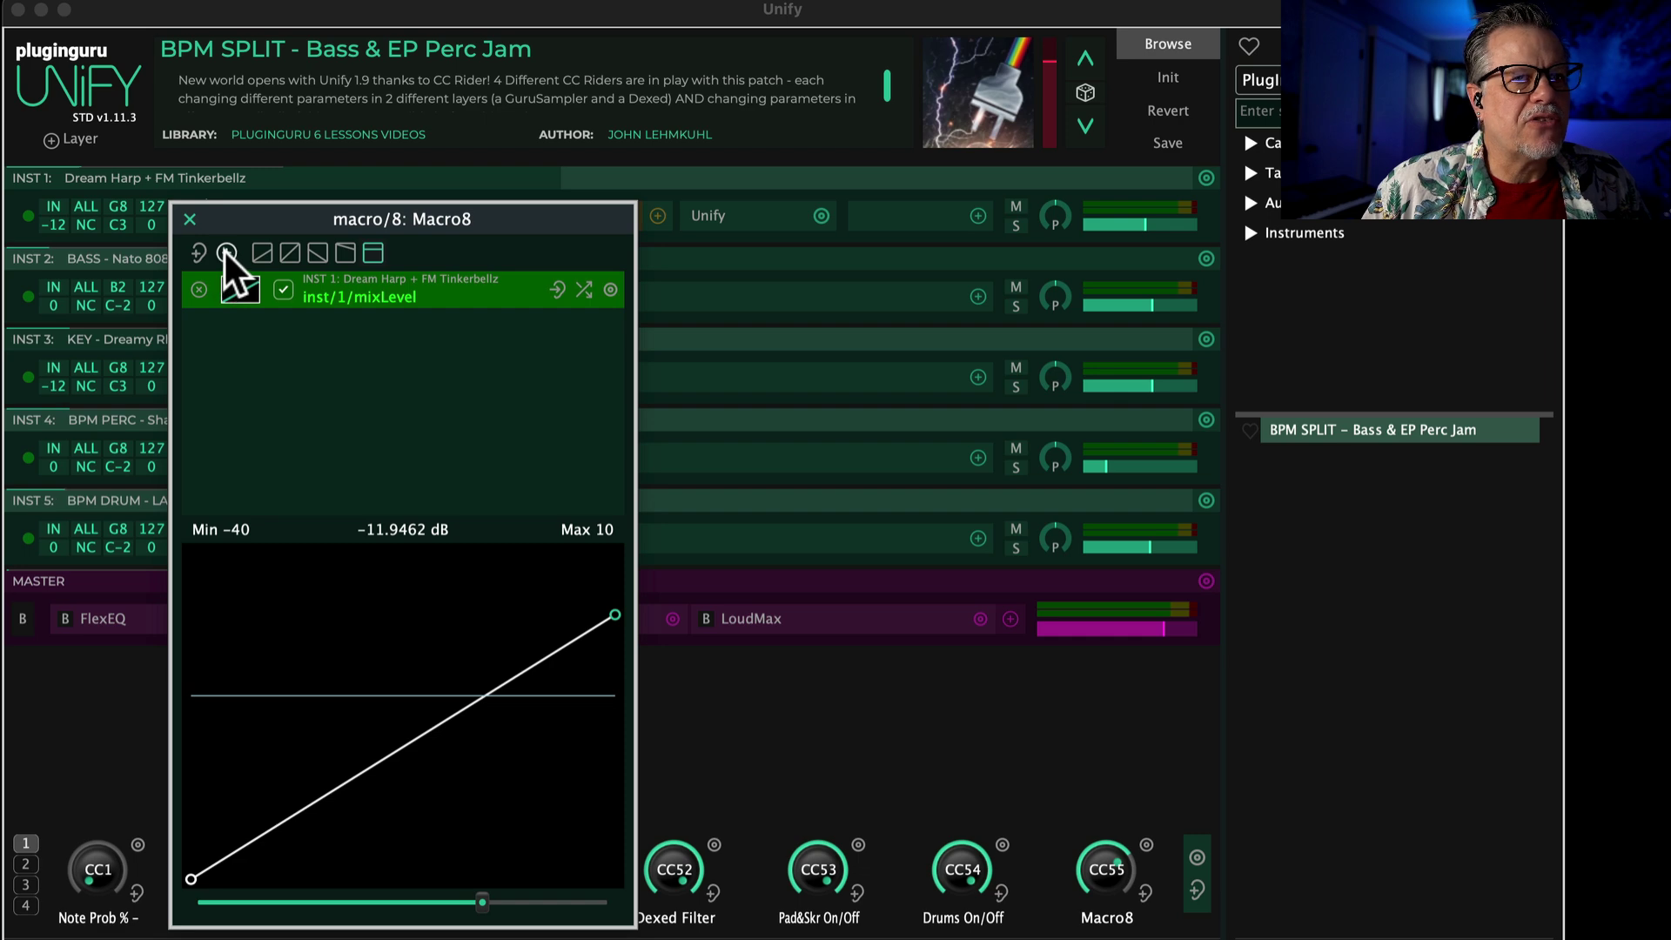
pyautogui.moveTo(261, 219); pyautogui.dragTo(1667, 279)
pyautogui.moveTo(1239, 366); pyautogui.dragTo(1384, 420)
# - Open the embedded Dream Harp + FM Tinkerbellz patch, scroll to PAD presets and right-click PAD – Mellow Jaws #1b
pyautogui.click(714, 218)
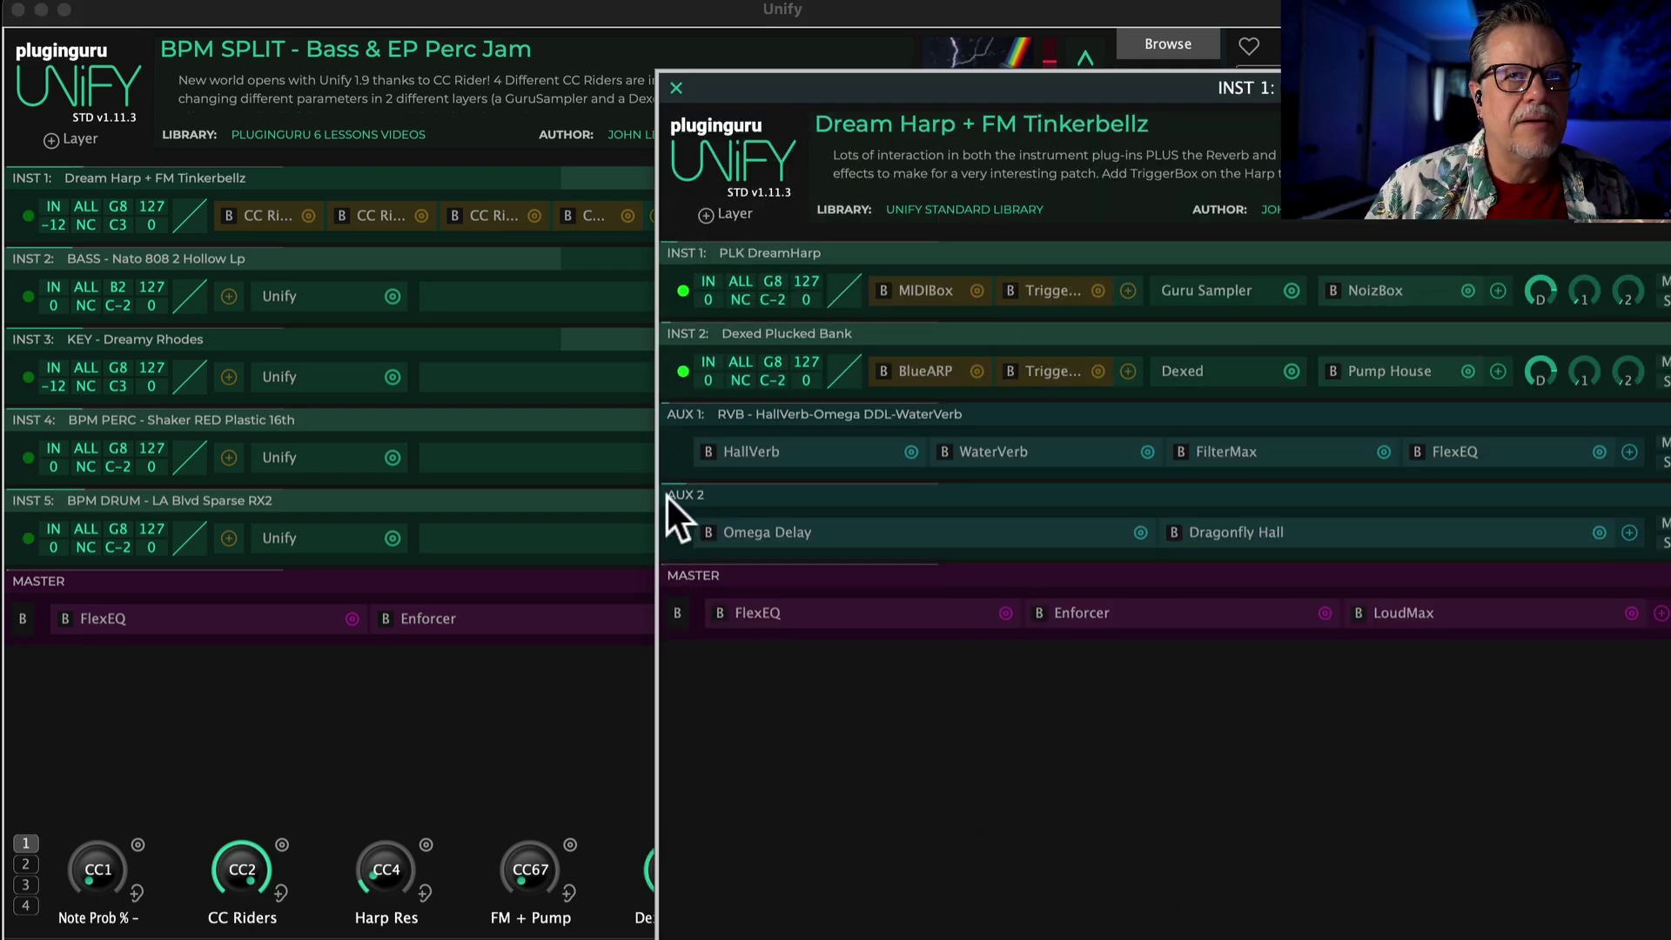
pyautogui.click(1196, 287)
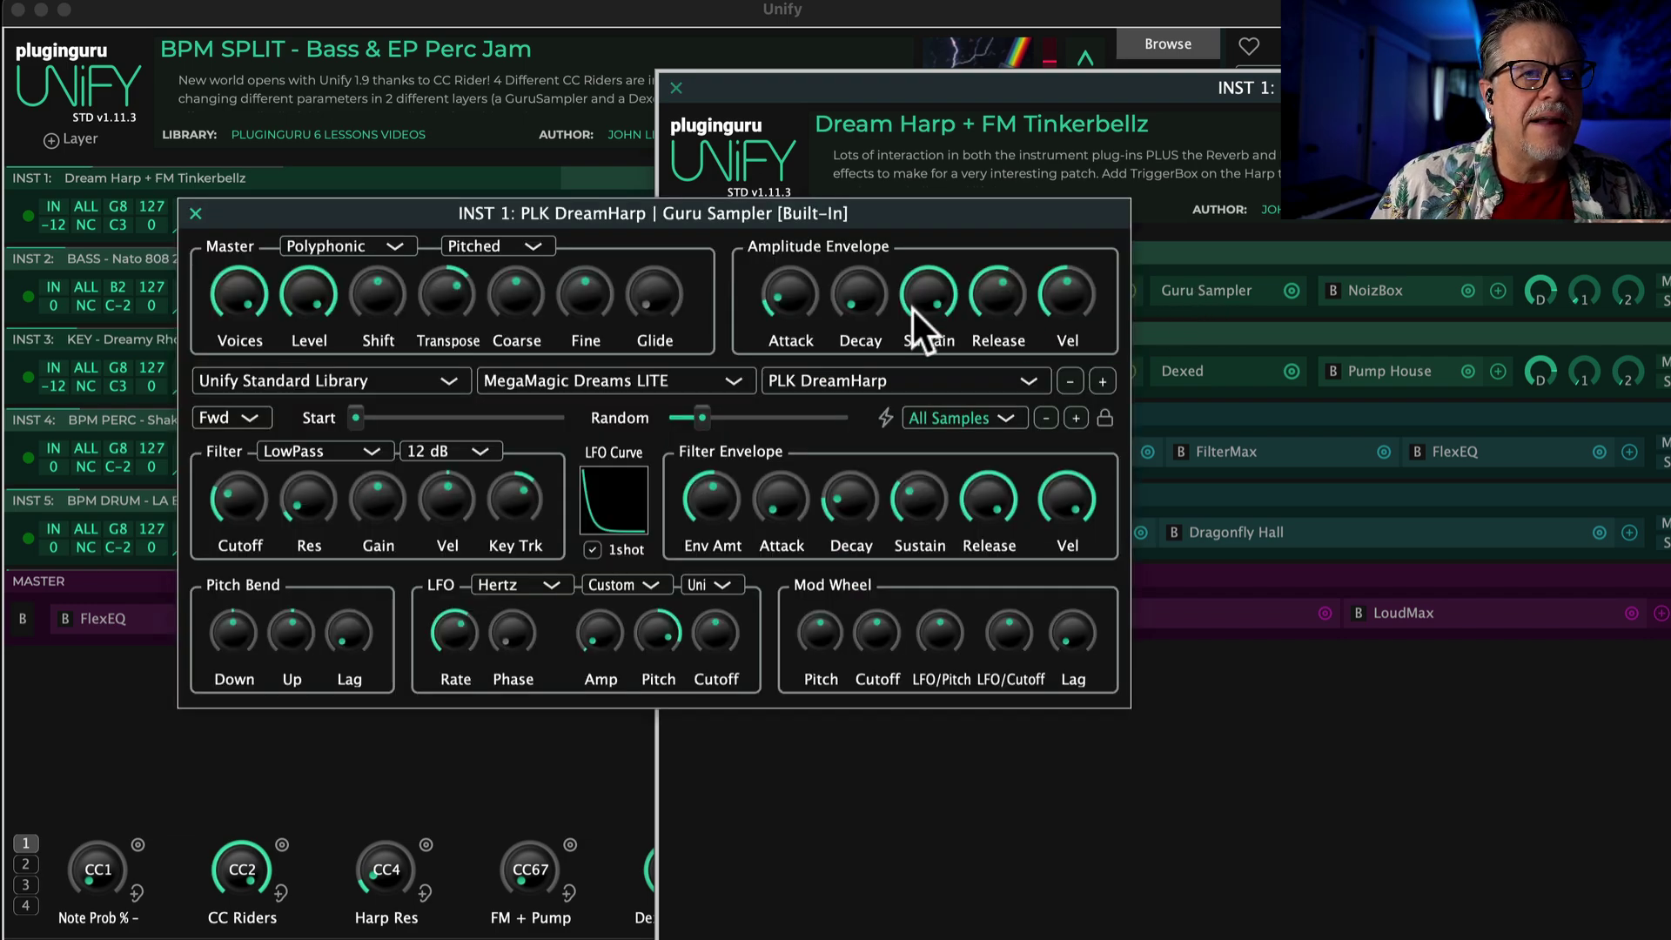
pyautogui.click(195, 213)
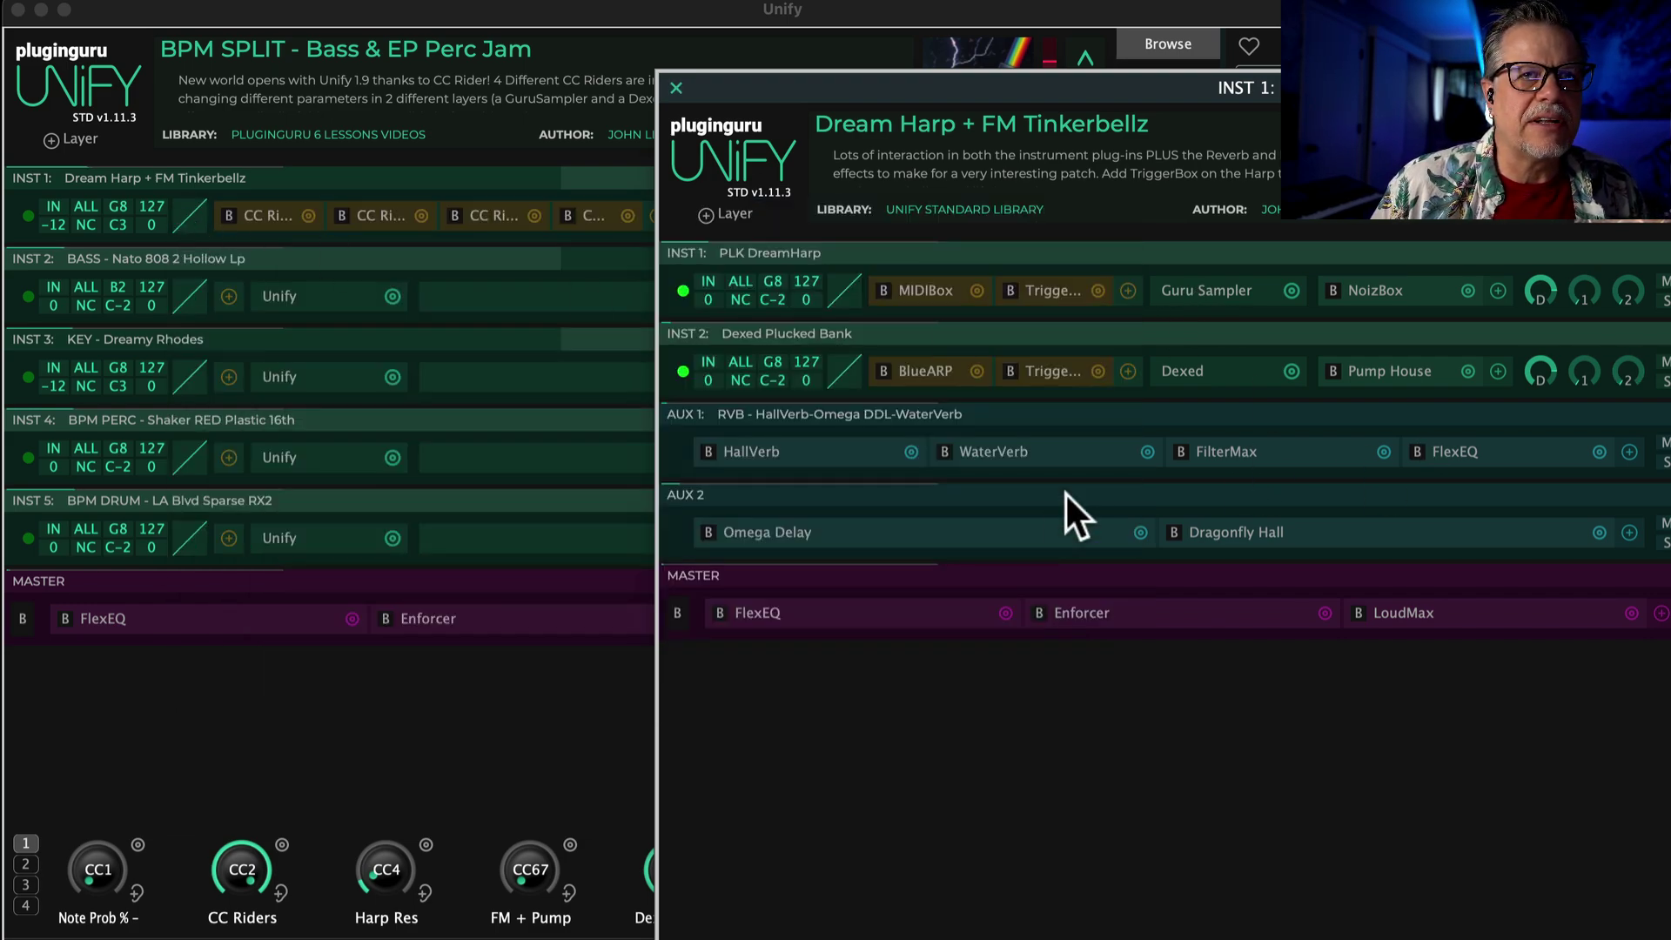
pyautogui.moveTo(1147, 76); pyautogui.dragTo(557, 29)
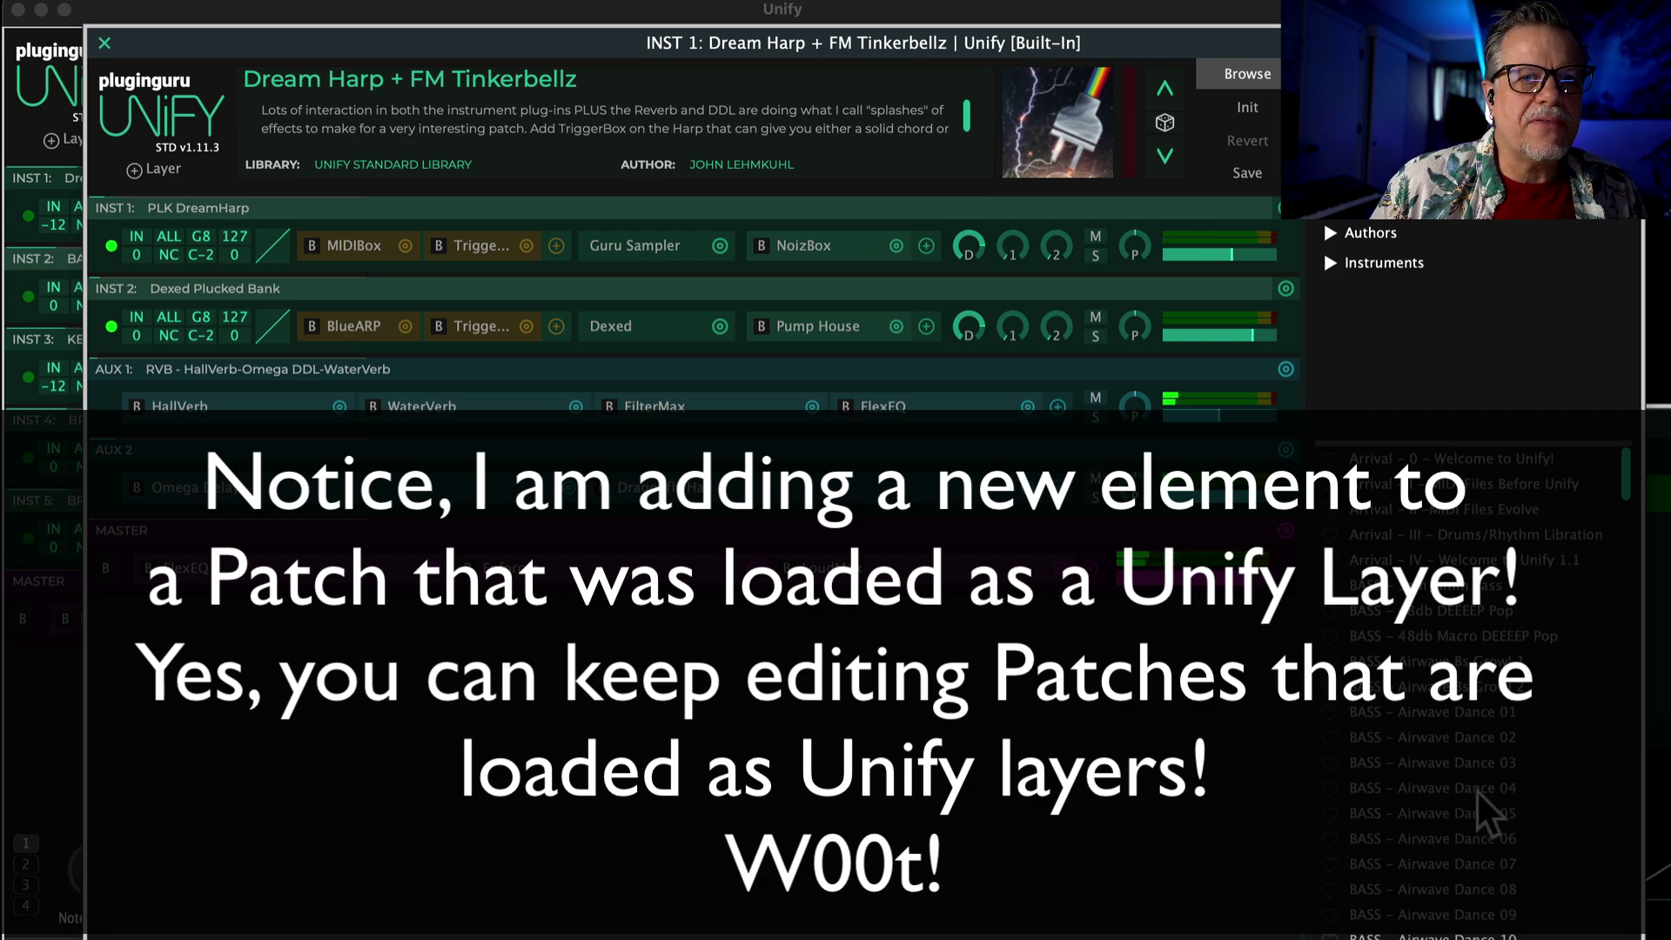
pyautogui.moveTo(1621, 468); pyautogui.dragTo(1617, 812)
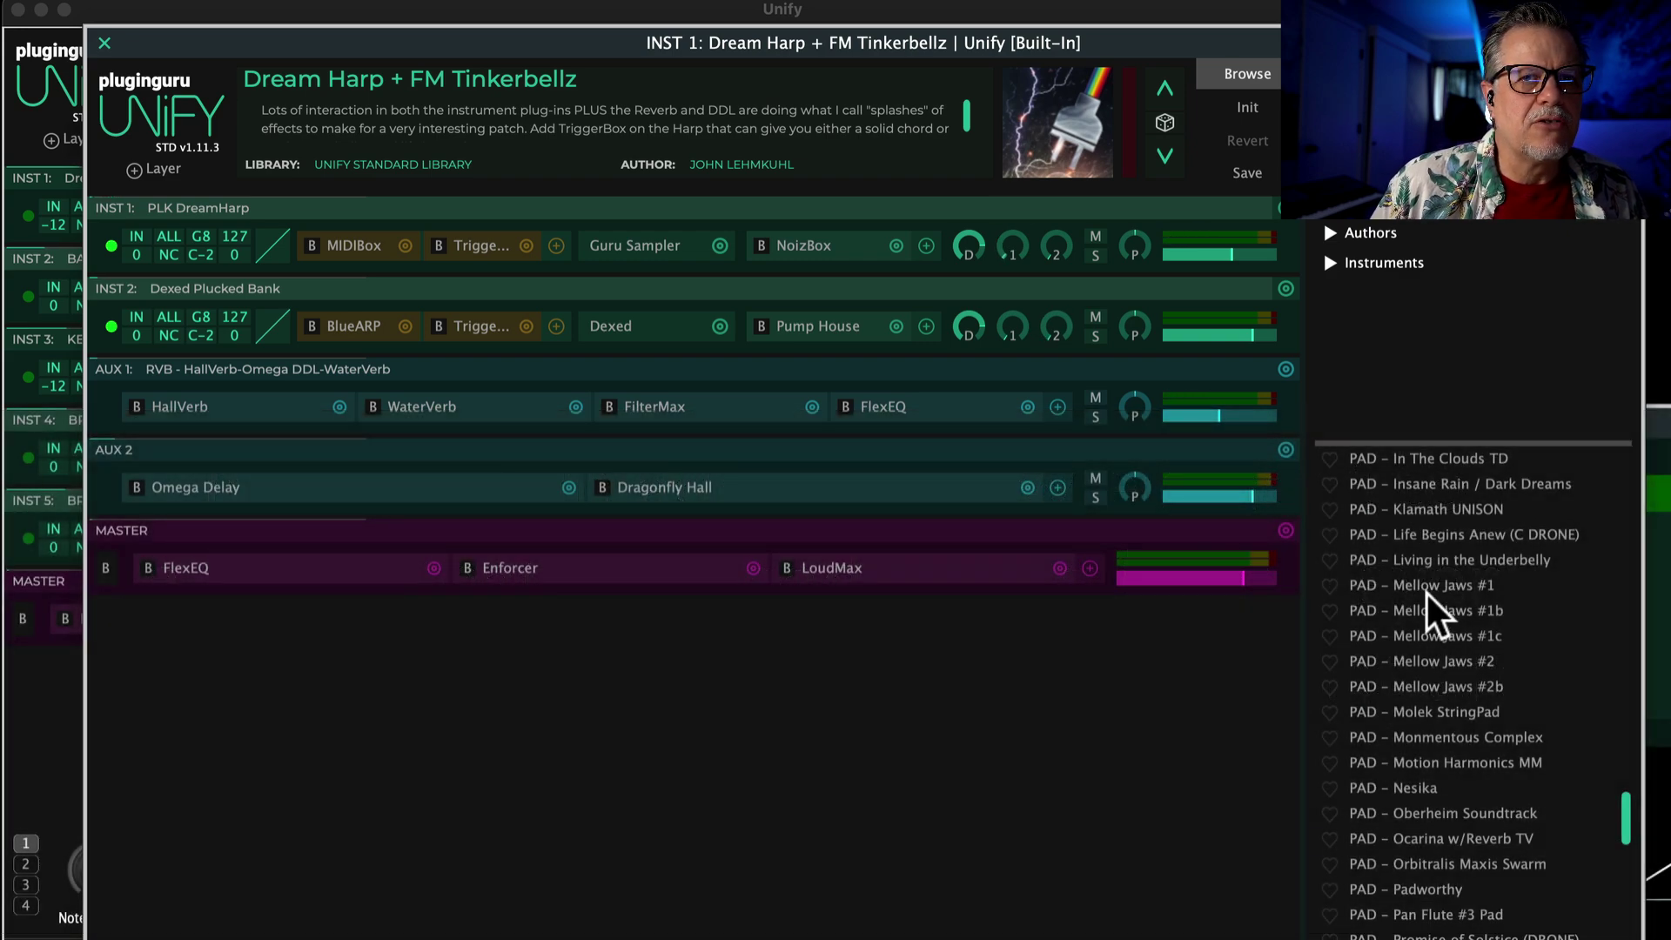
pyautogui.rightClick(1432, 603)
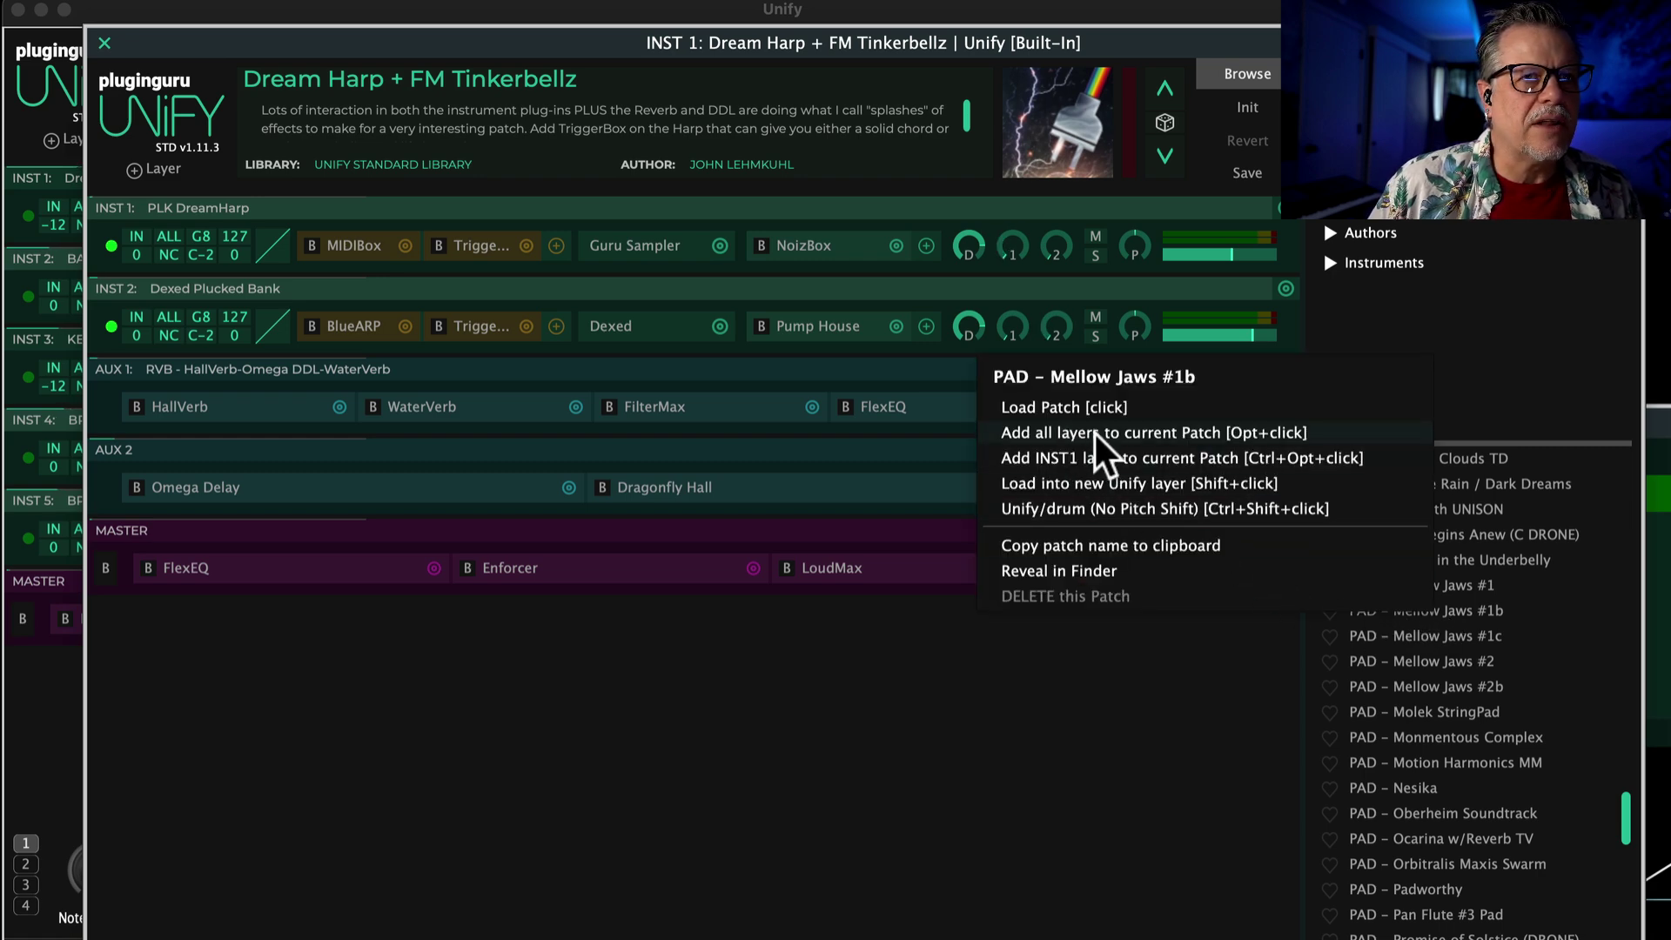
# - Add the Mellow Jaws layers to the Dream Harp patch and transpose the new INST 3 layer +12
pyautogui.click(1067, 457)
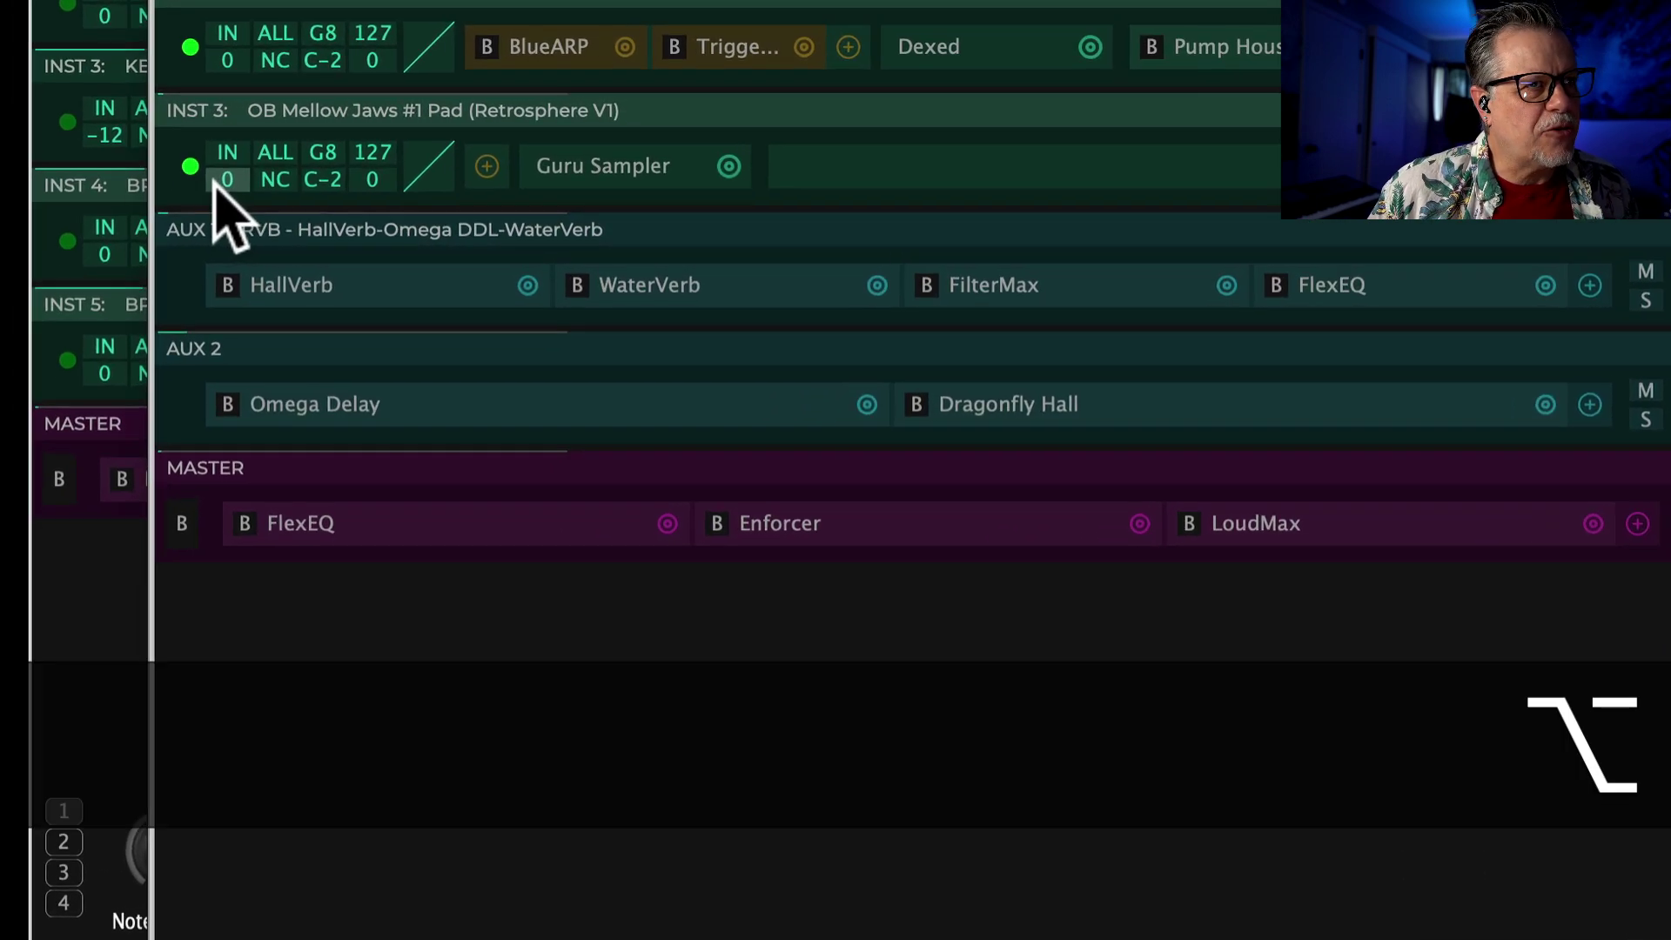
pyautogui.moveTo(215, 178); pyautogui.dragTo(306, 112)
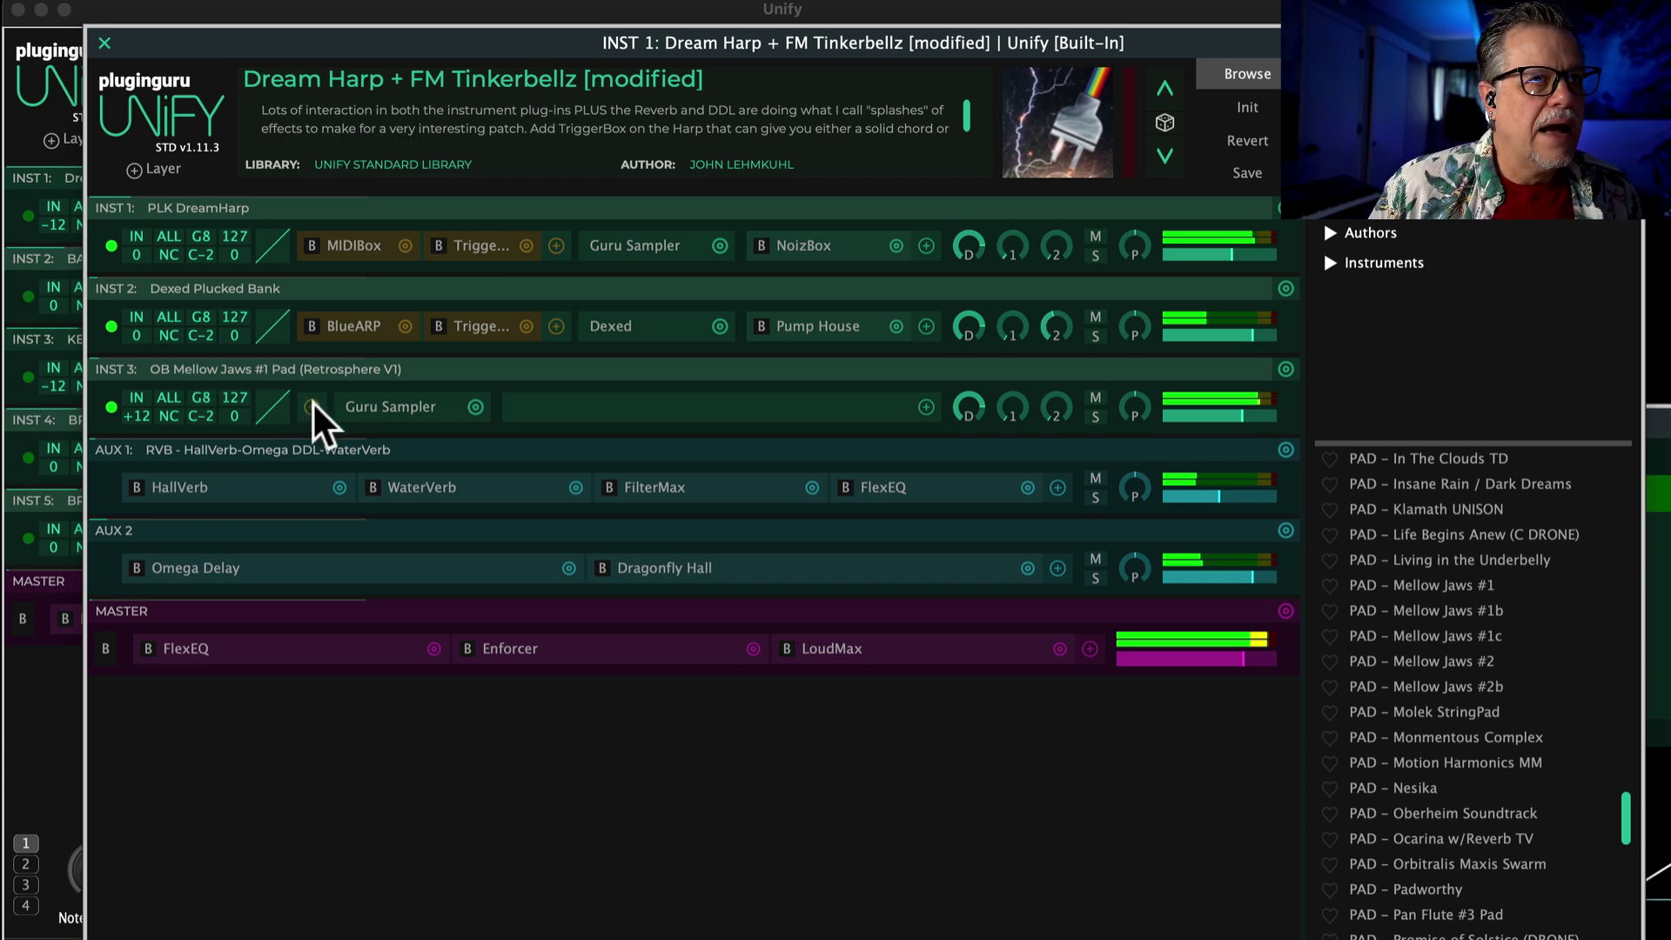
# - Lower the Mellow Jaws Guru Sampler's filter Env Amt, then close the sampler editor
pyautogui.click(353, 406)
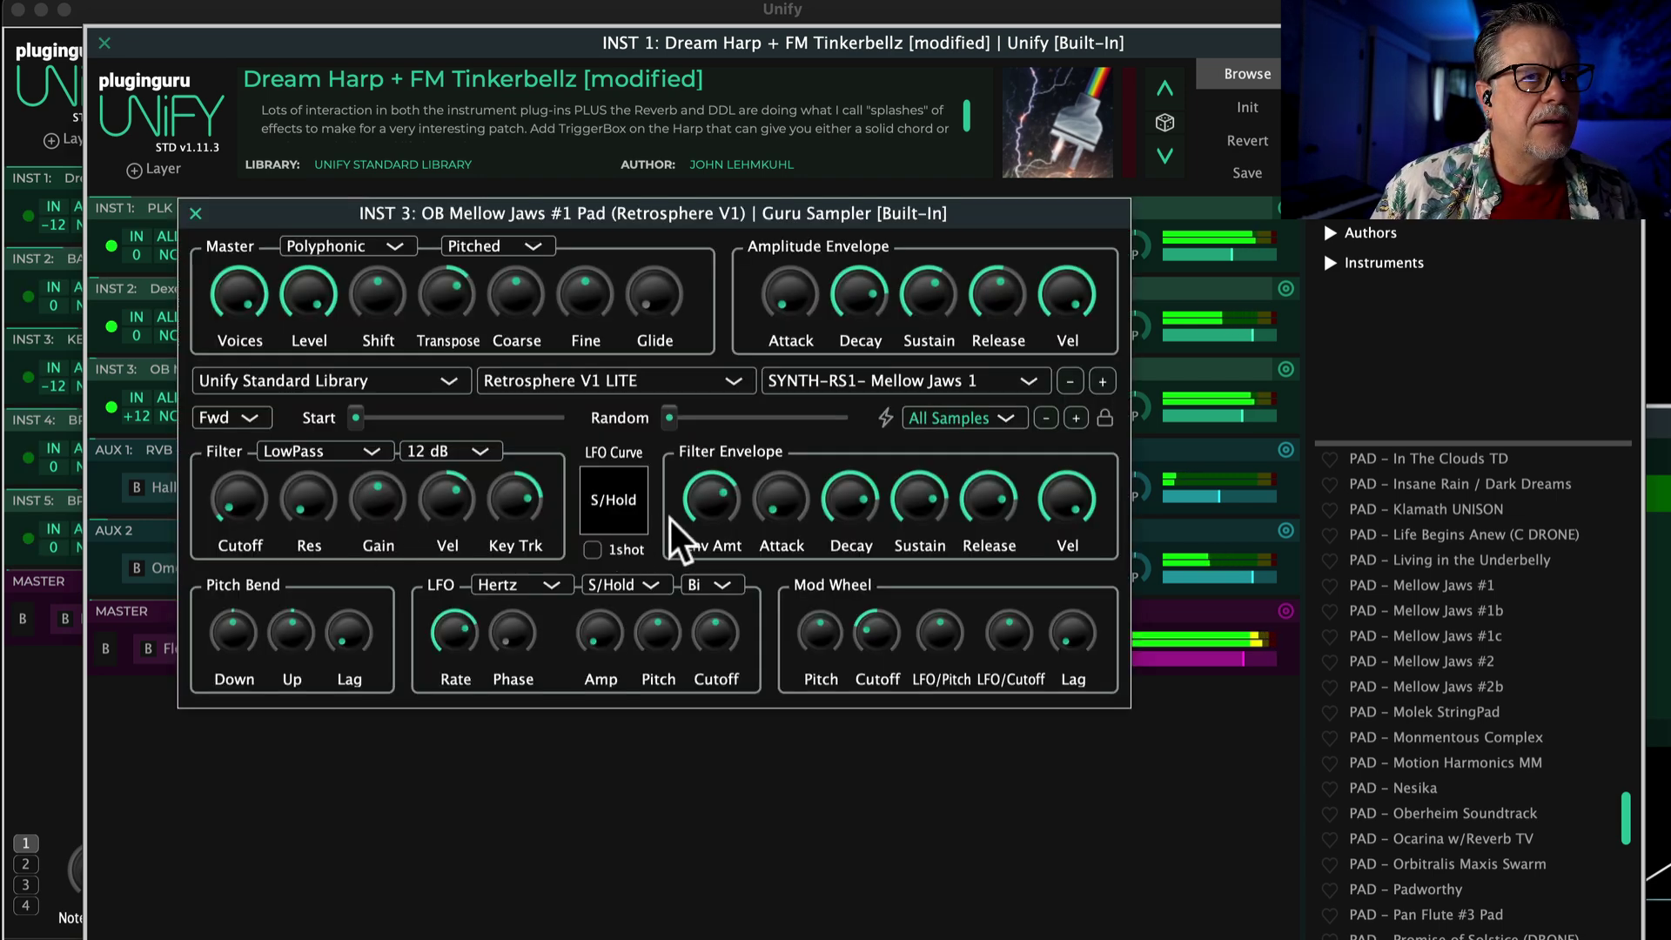
pyautogui.moveTo(708, 540); pyautogui.dragTo(729, 397)
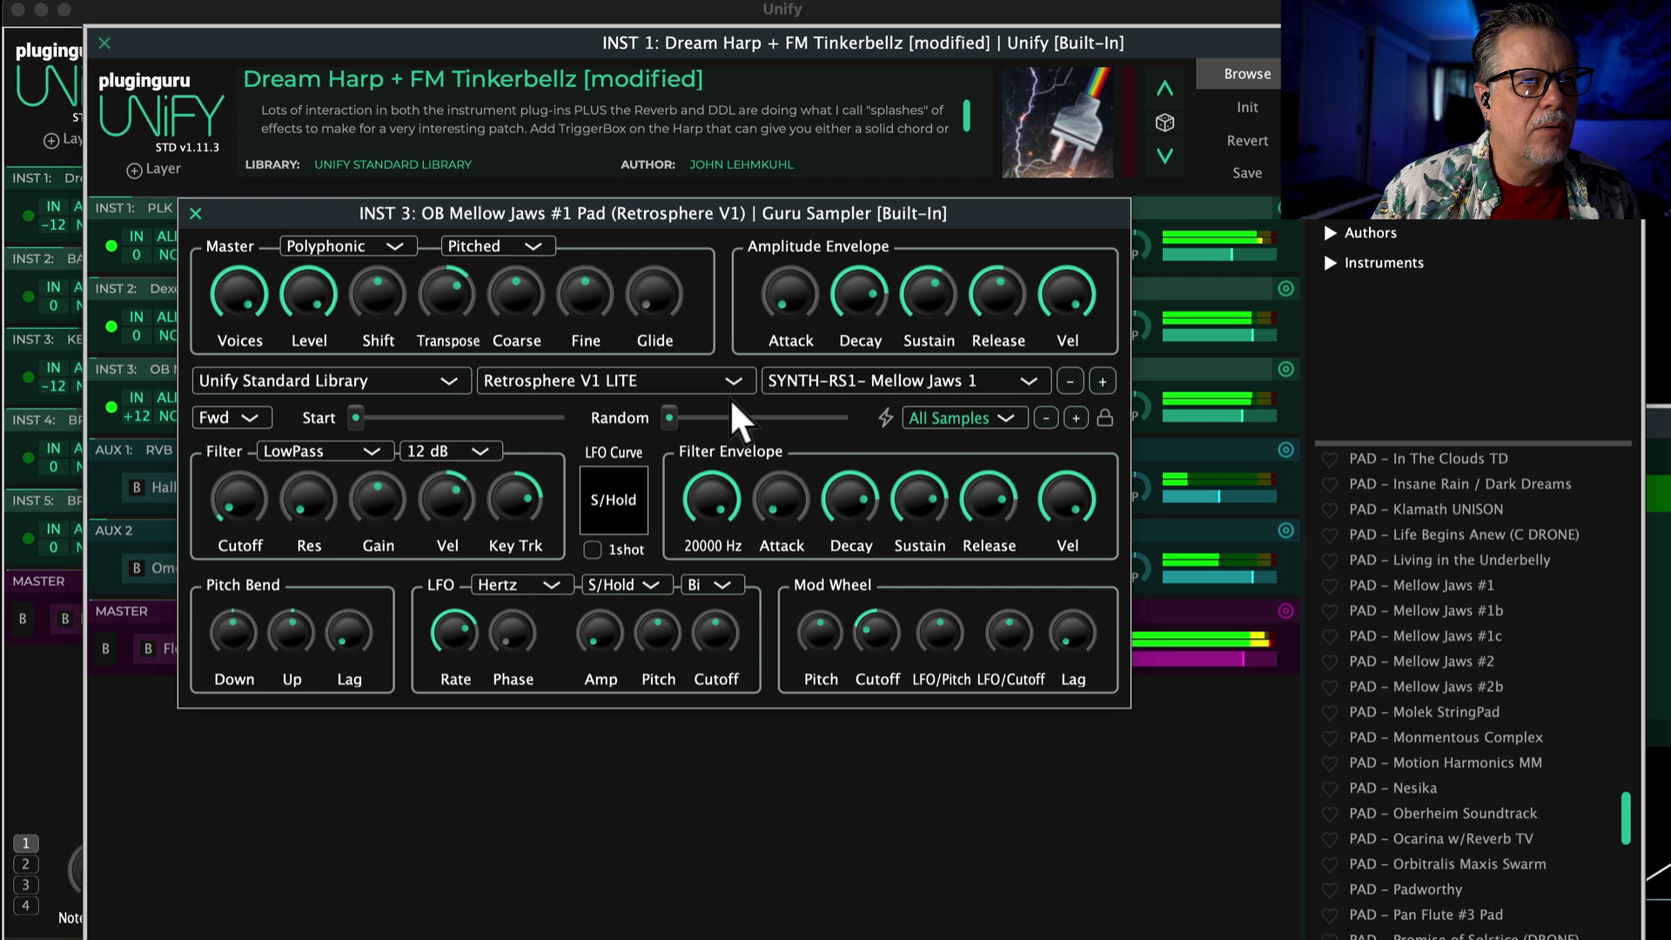
pyautogui.moveTo(690, 602); pyautogui.dragTo(700, 459)
pyautogui.moveTo(661, 588); pyautogui.dragTo(662, 578)
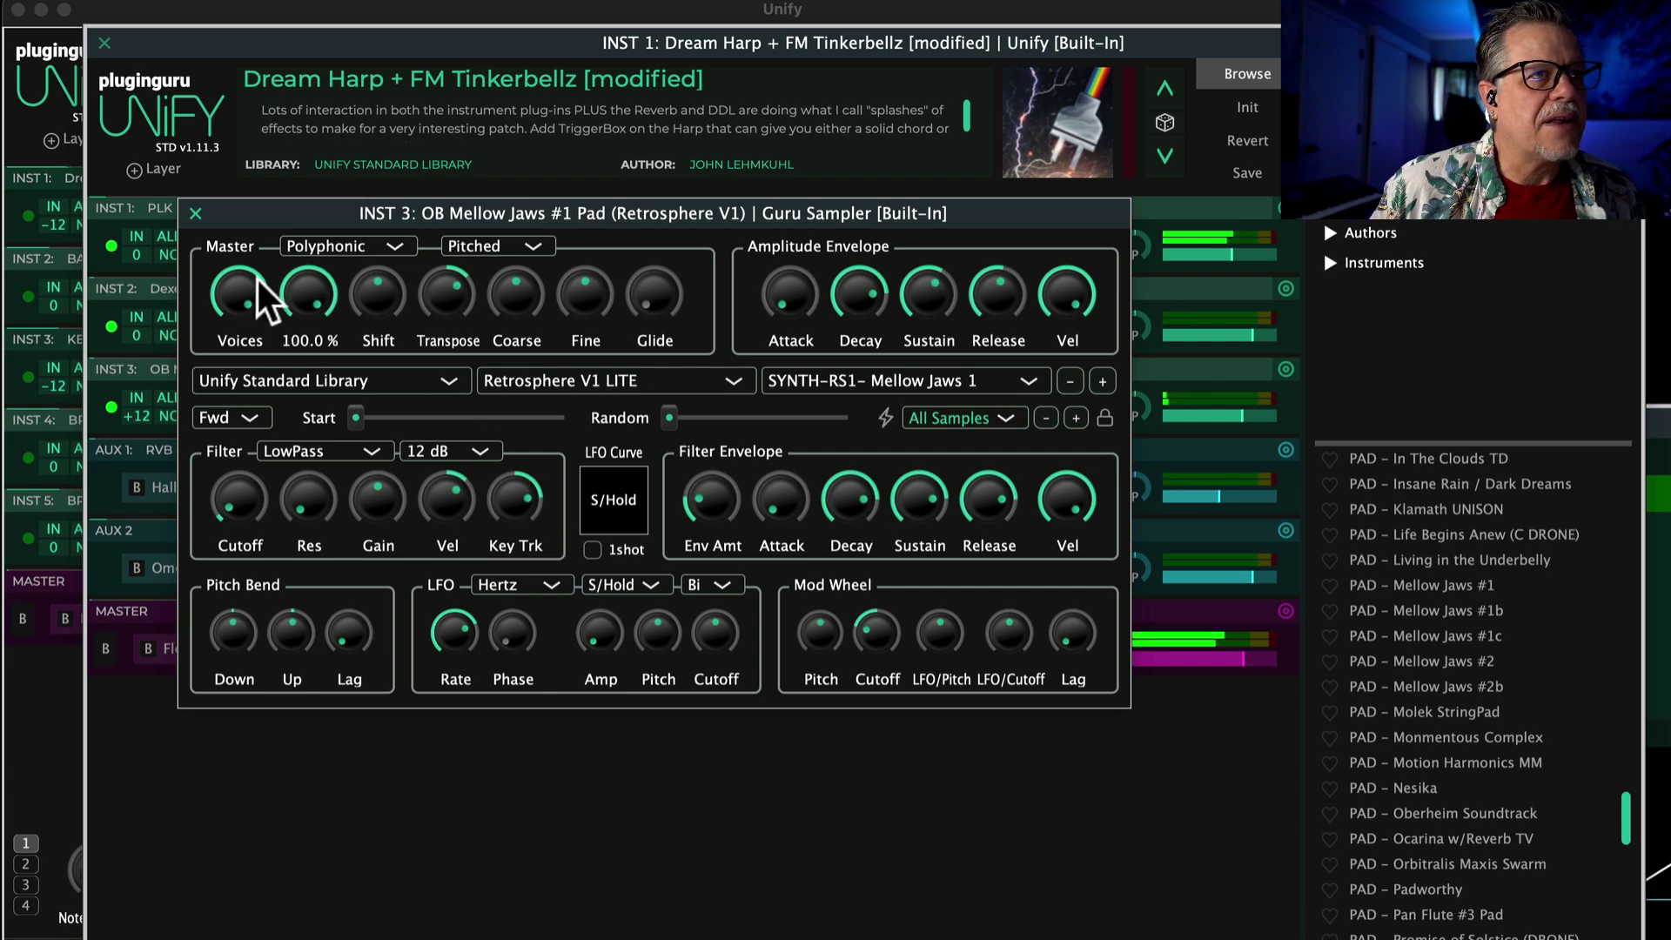
pyautogui.click(195, 214)
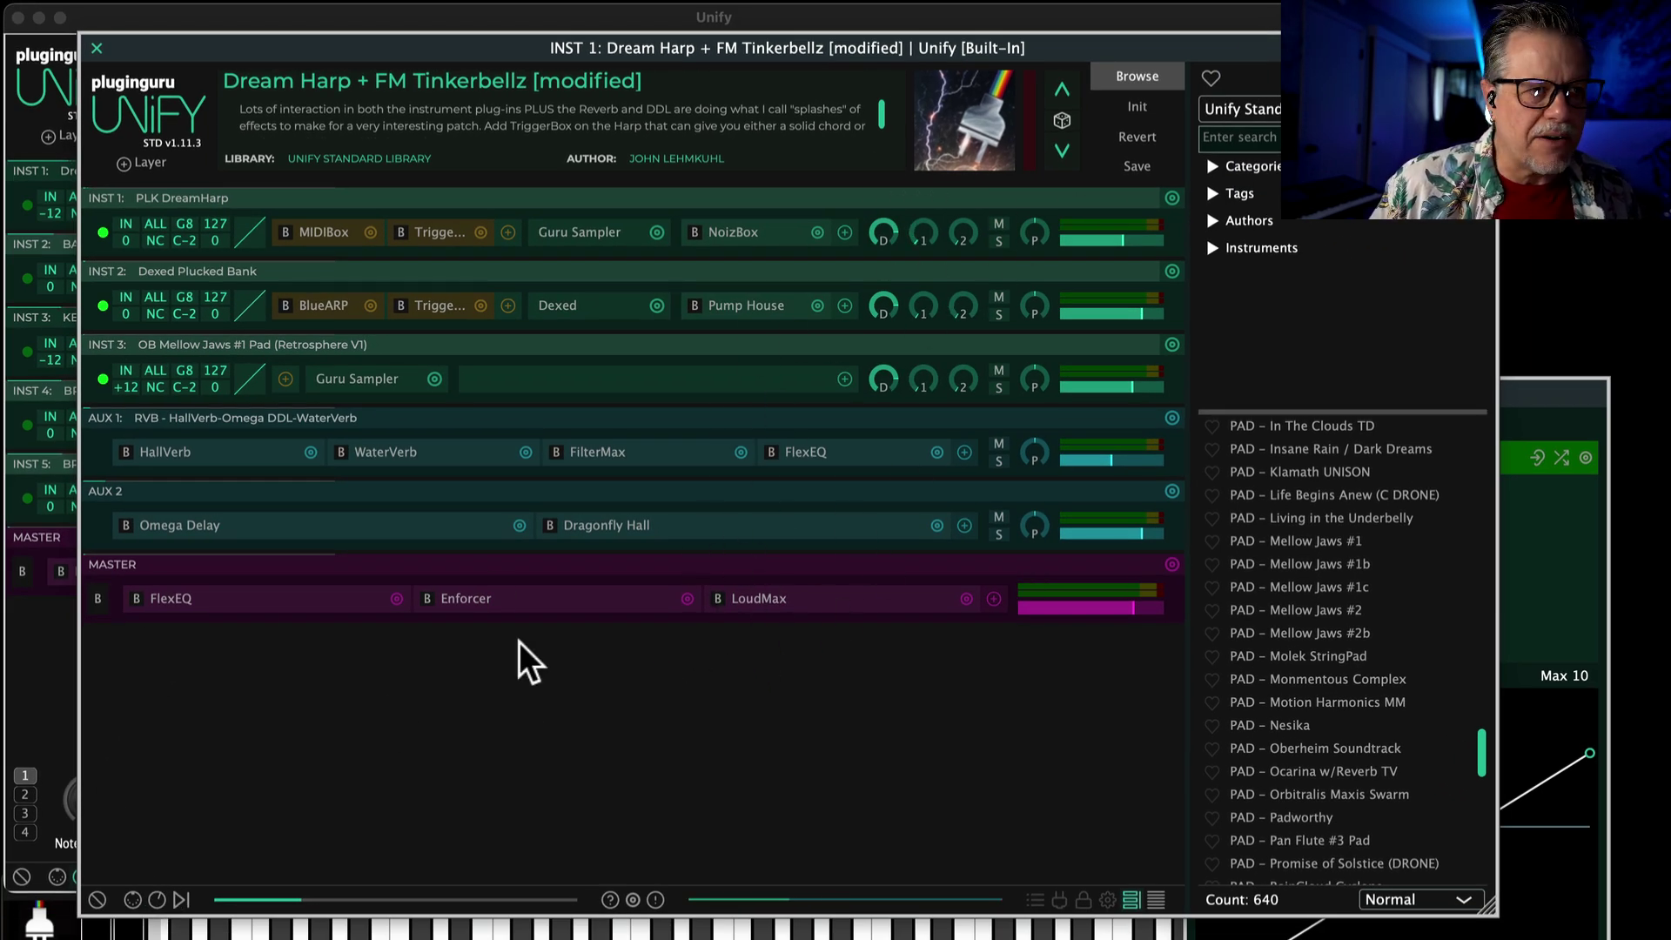
# - Reposition the Dream Harp editor and show page 2 of its macro knobs
pyautogui.moveTo(387, 66); pyautogui.dragTo(462, 339)
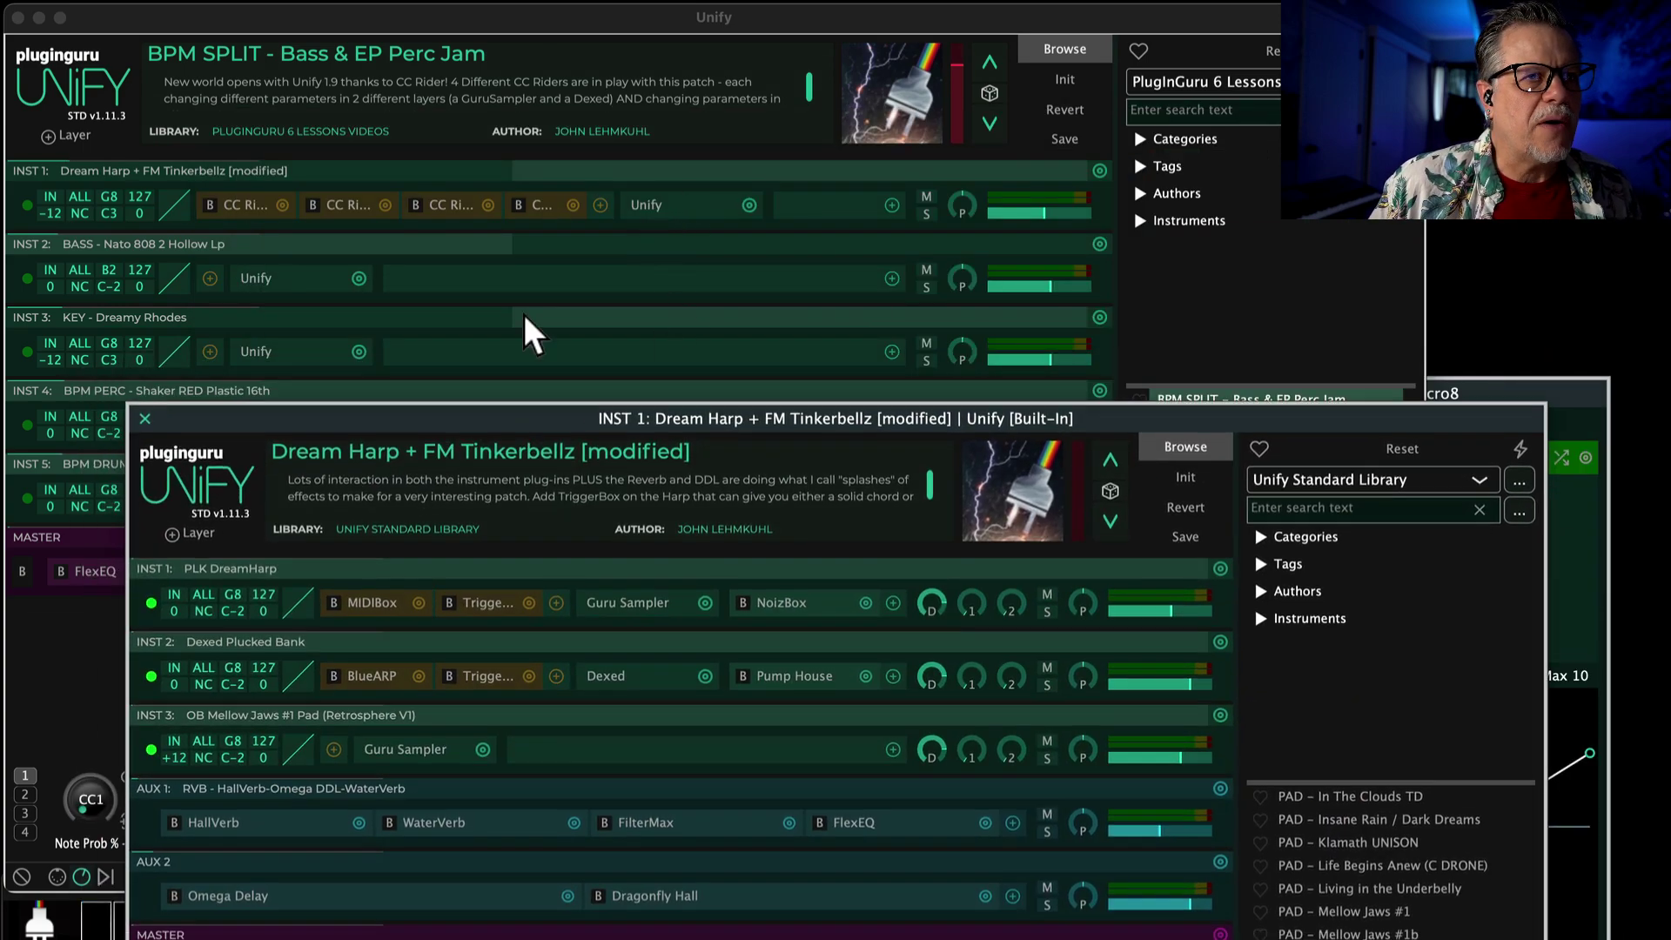
pyautogui.moveTo(519, 430); pyautogui.dragTo(430, 75)
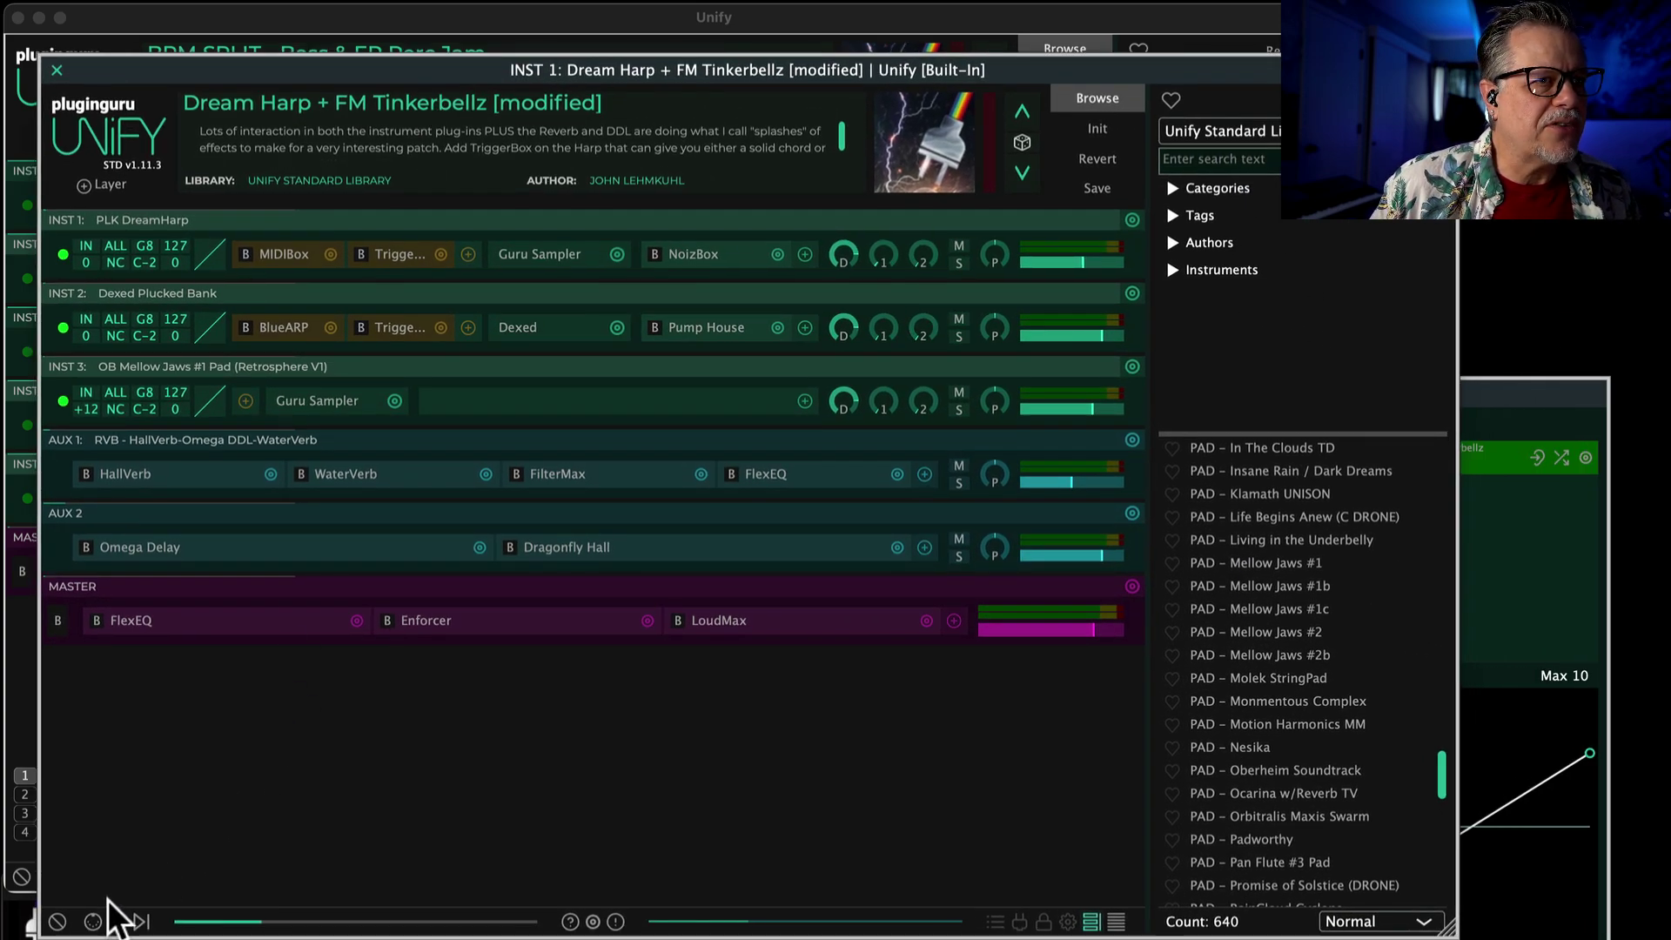
pyautogui.click(116, 922)
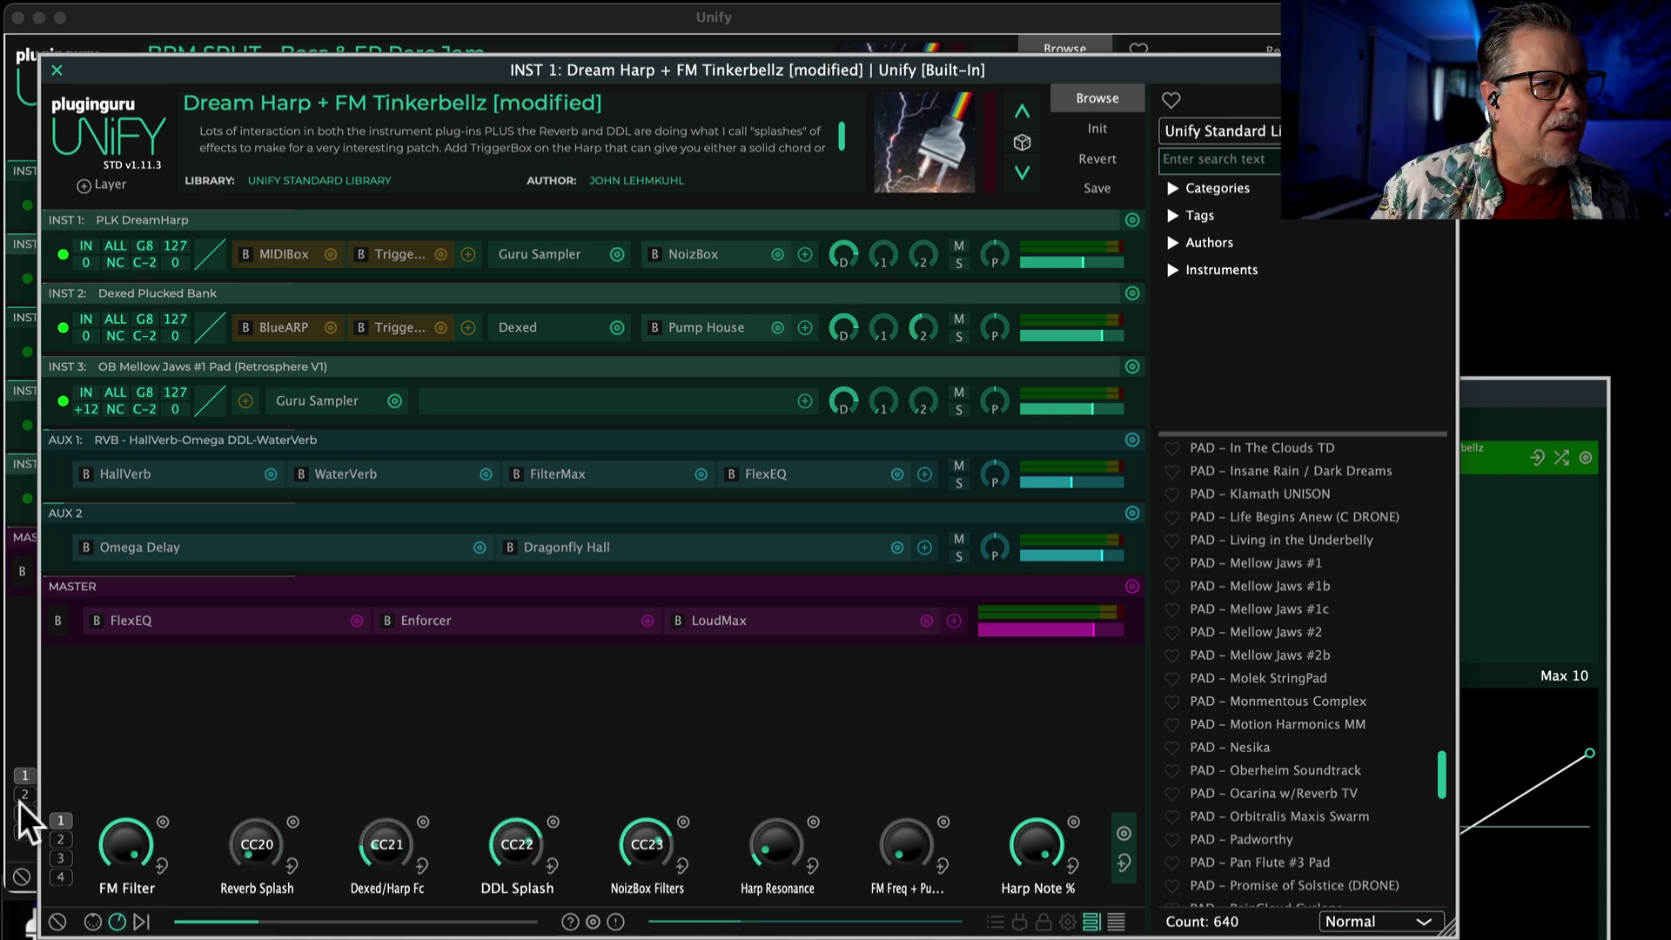
pyautogui.click(59, 839)
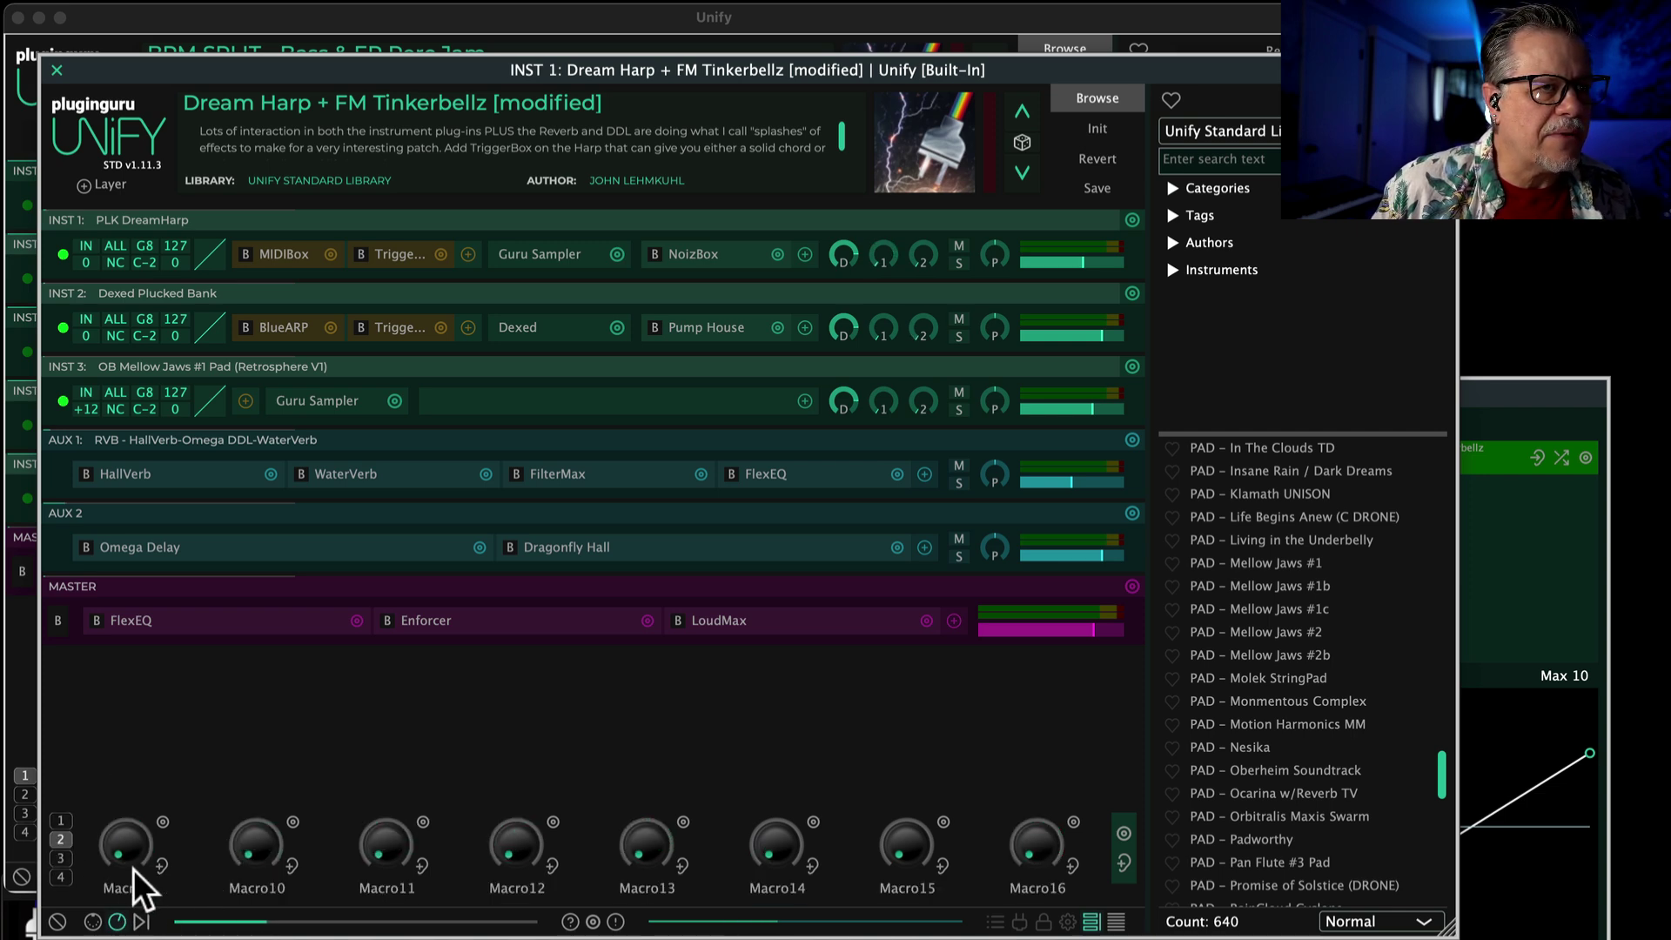
# - Rename Macro9 to 'Pad Filter' and bring up its options menu
pyautogui.doubleClick(115, 888)
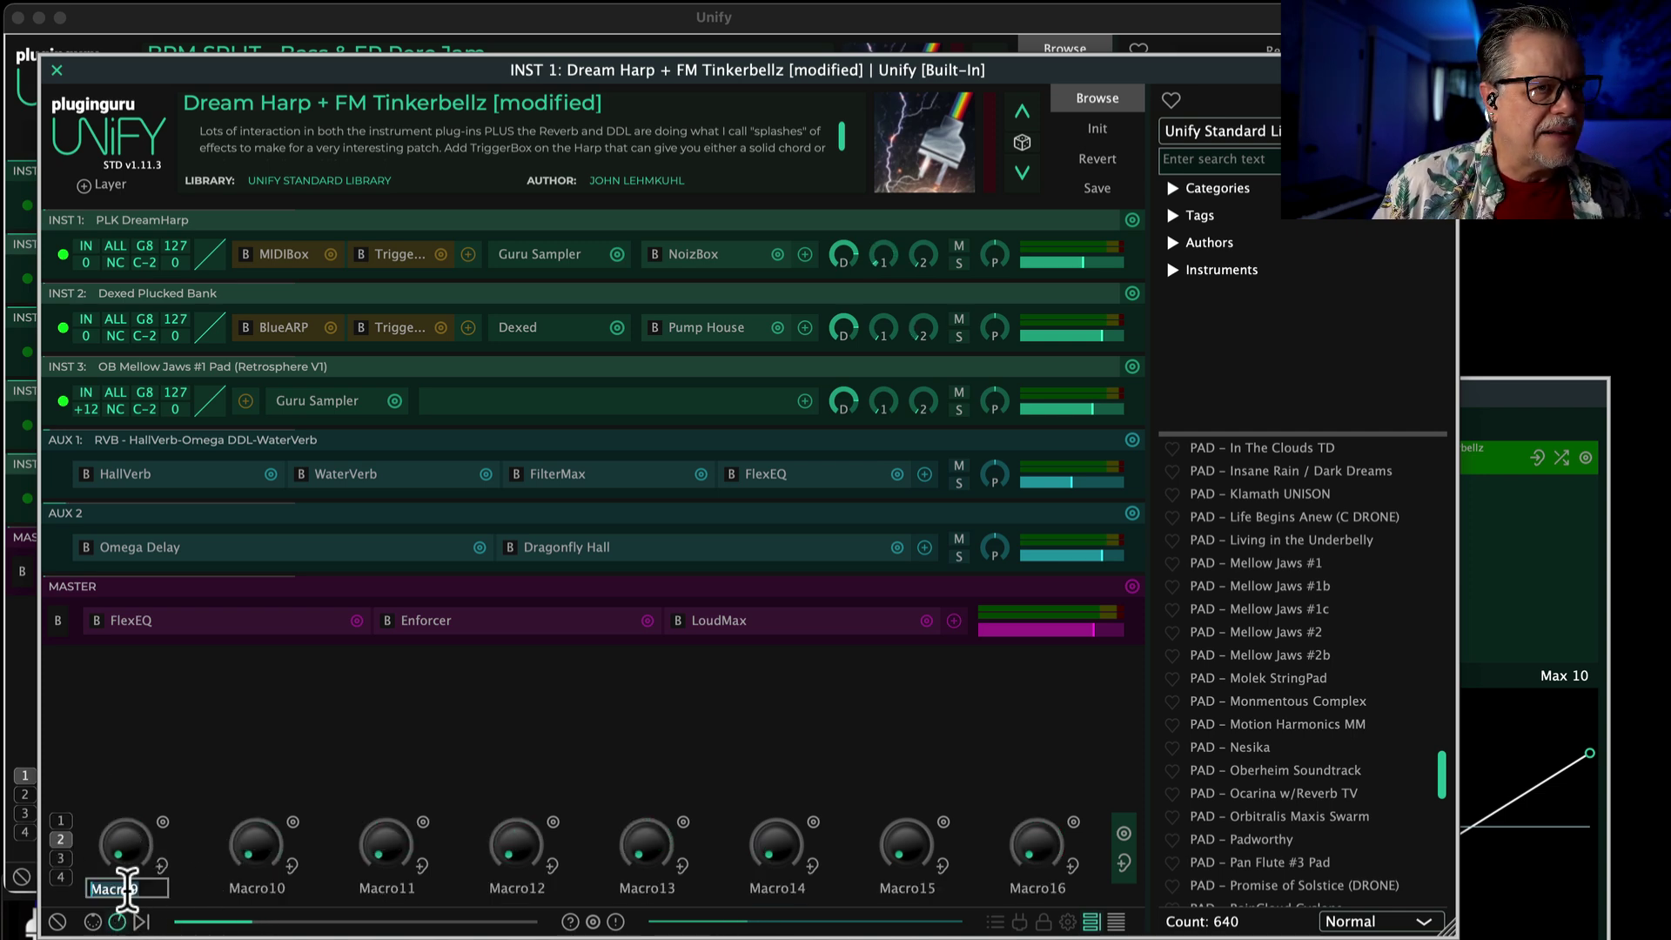
pyautogui.write('Pad Filter')
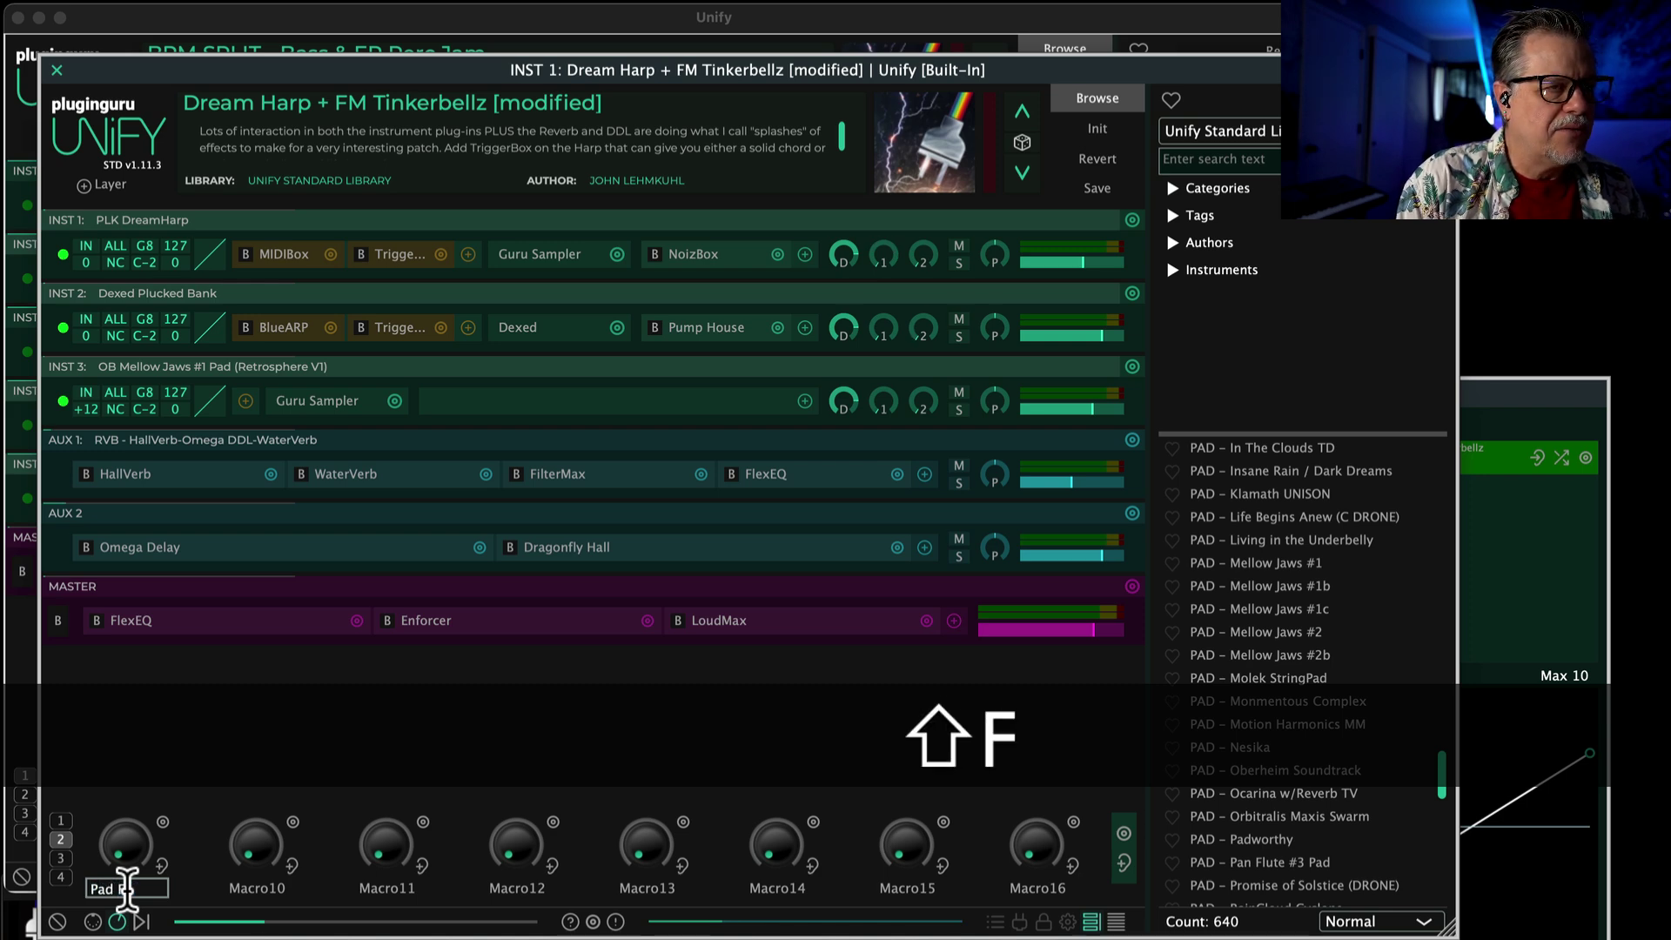
pyautogui.press('Return')
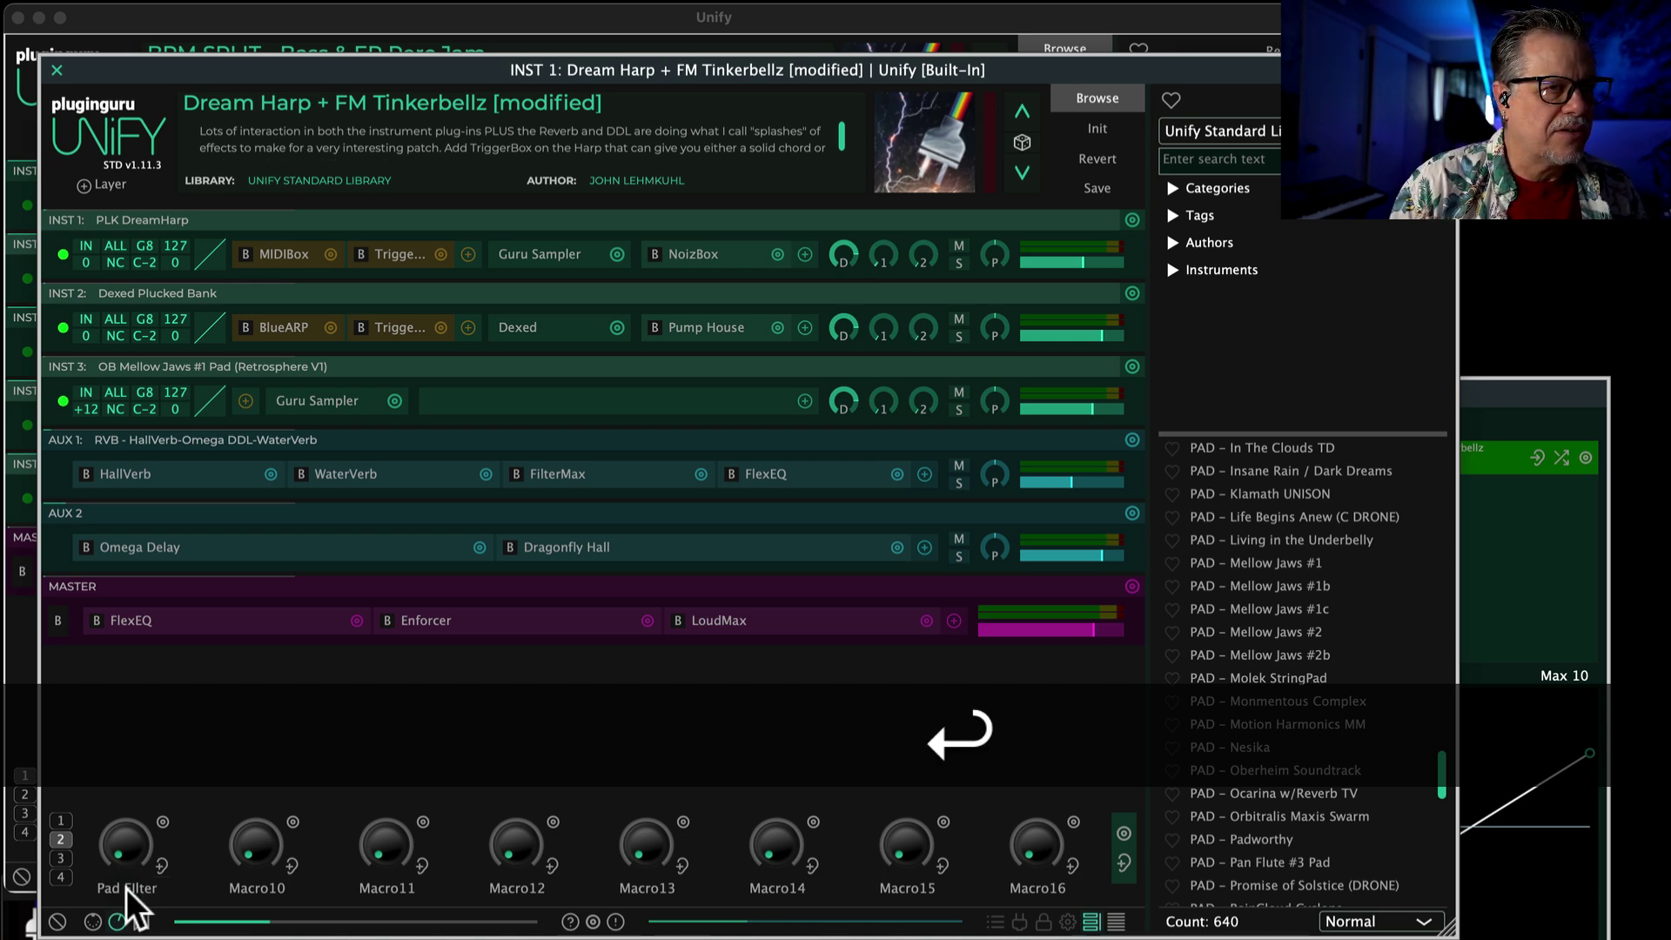
pyautogui.rightClick(166, 825)
# - Link Pad Filter to inst 3: OB Mellow Jaws #1 Pad's Guru Sampler filterCutoff (0–20000 Hz)
pyautogui.click(227, 524)
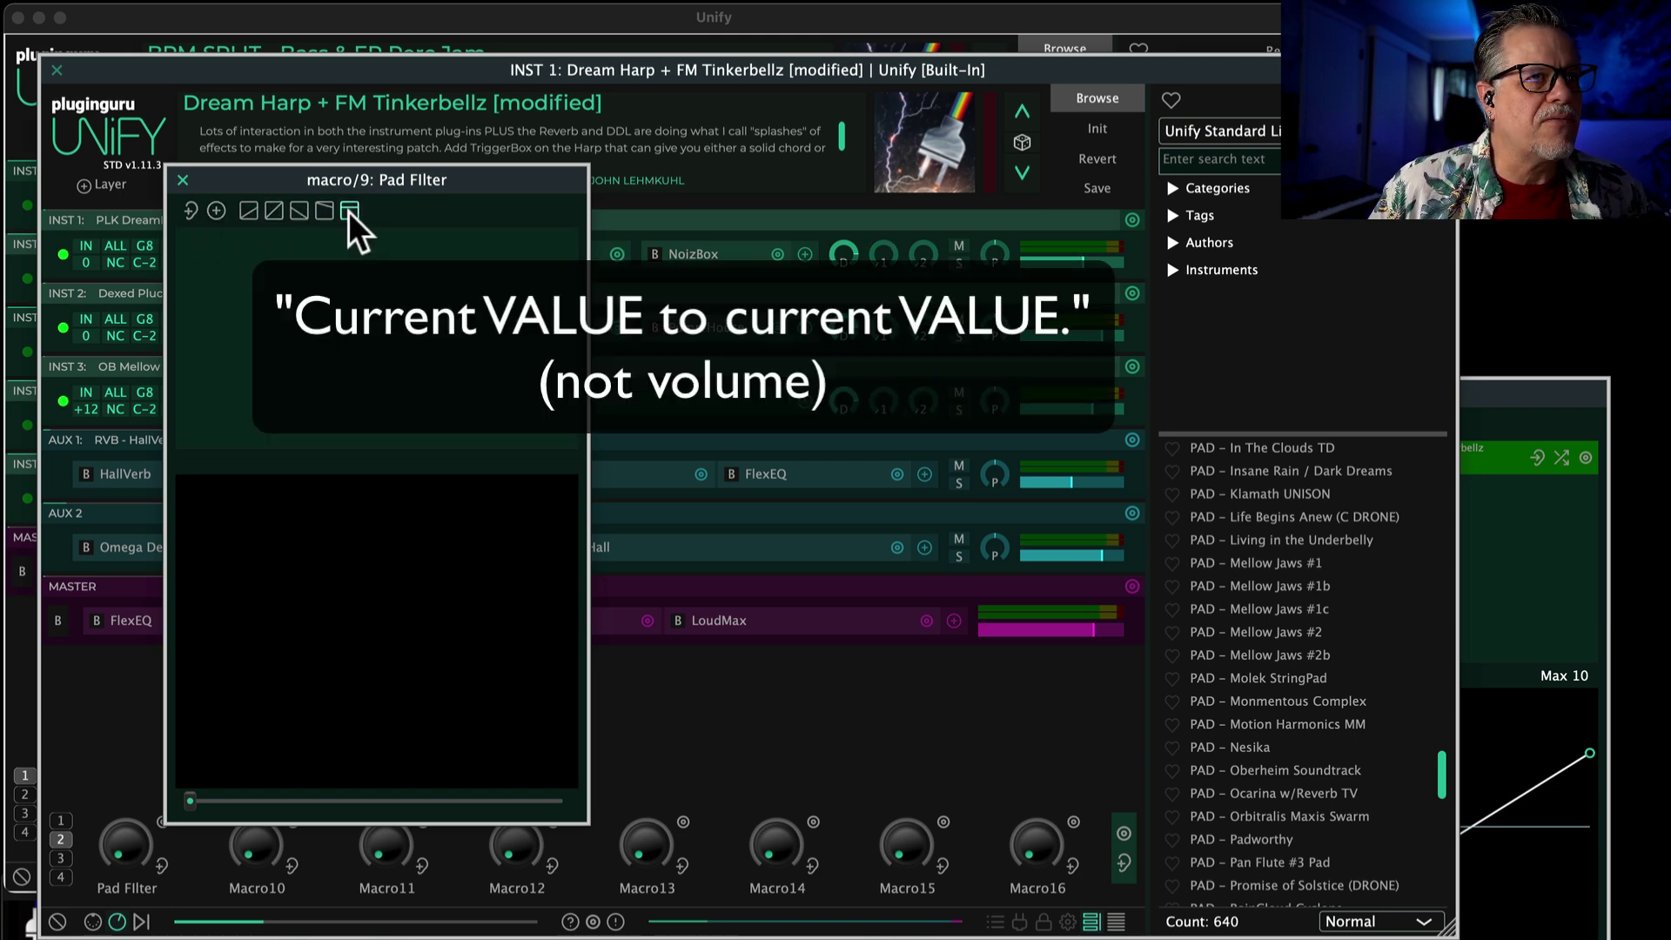
pyautogui.click(216, 210)
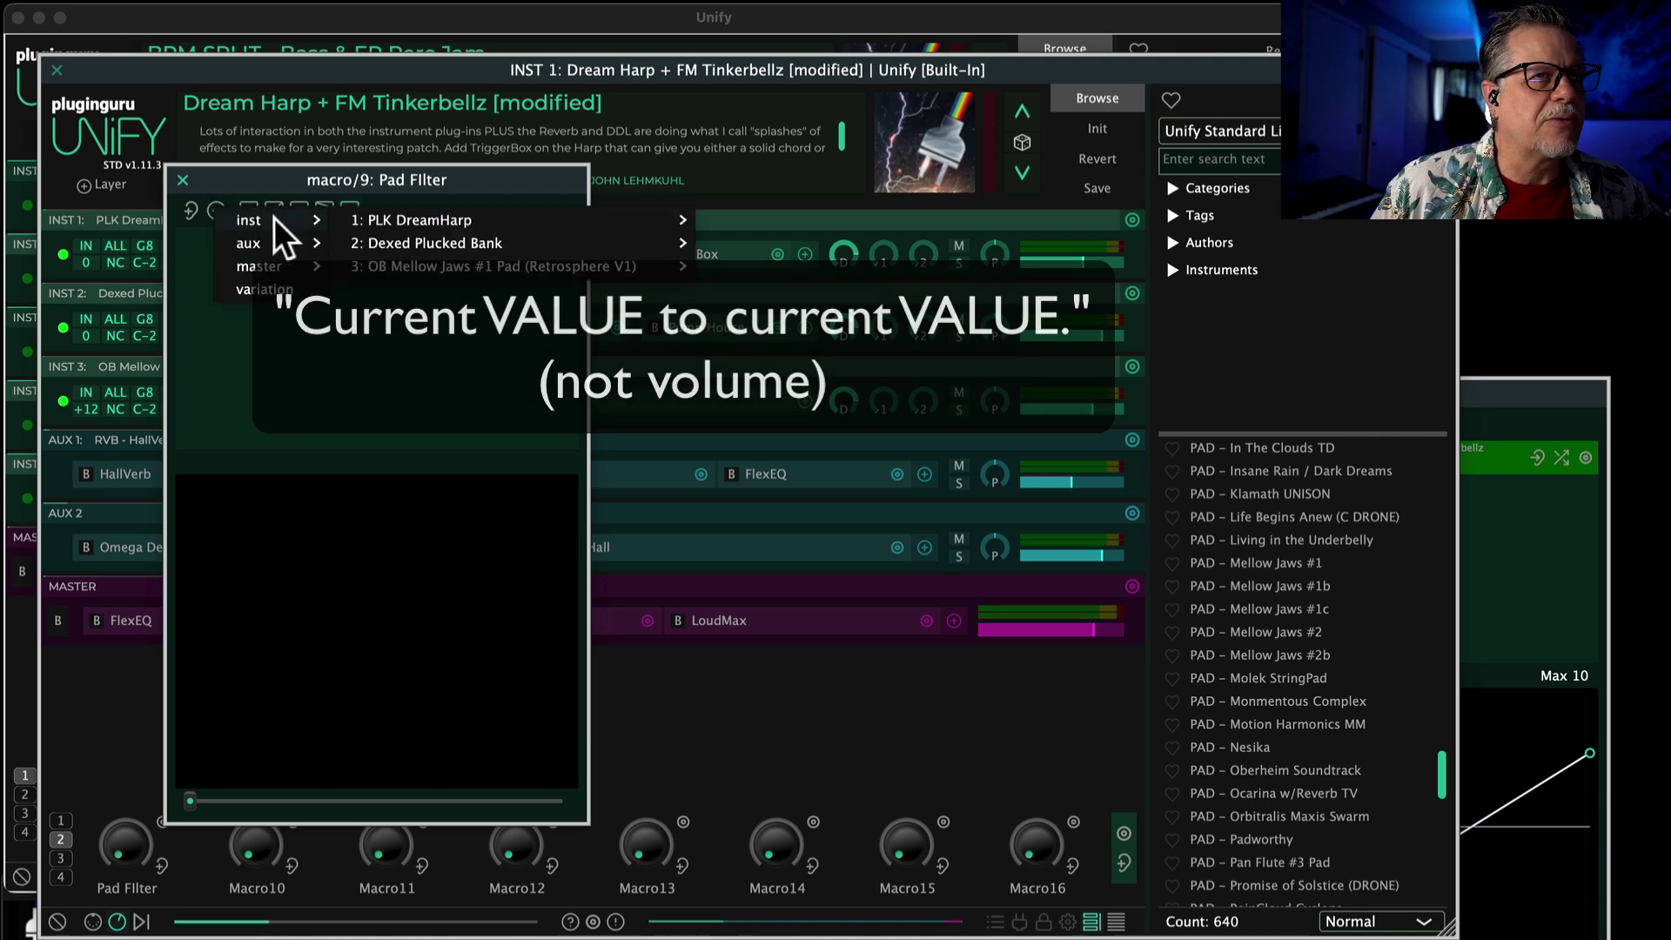
pyautogui.moveTo(435, 270)
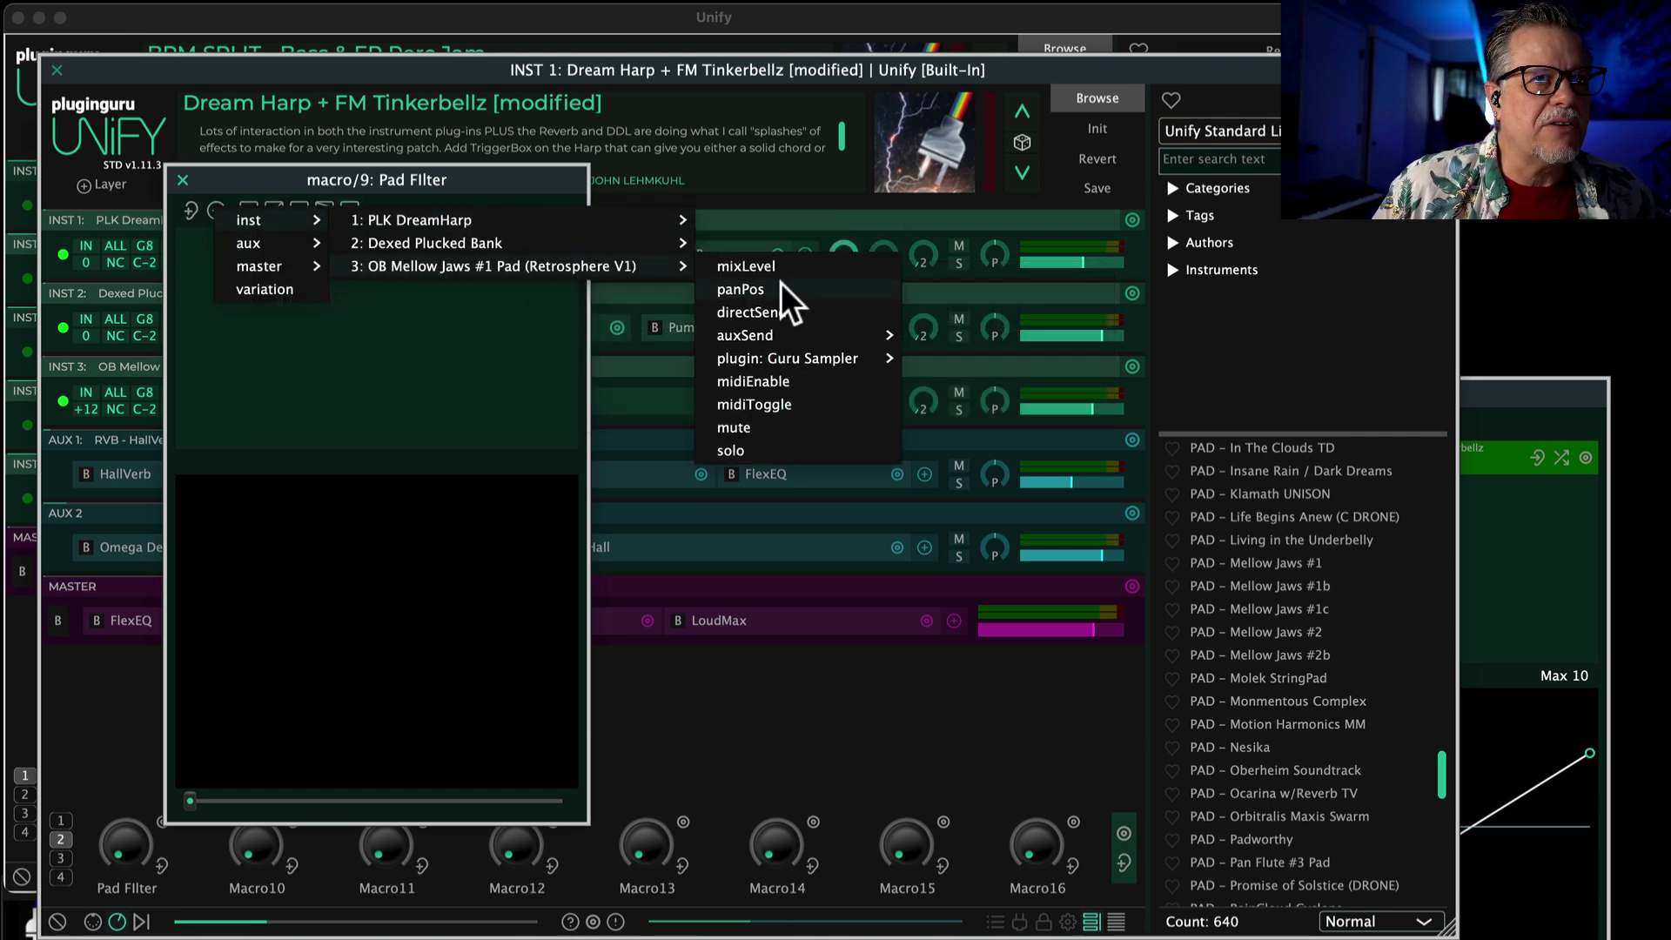
pyautogui.moveTo(787, 351)
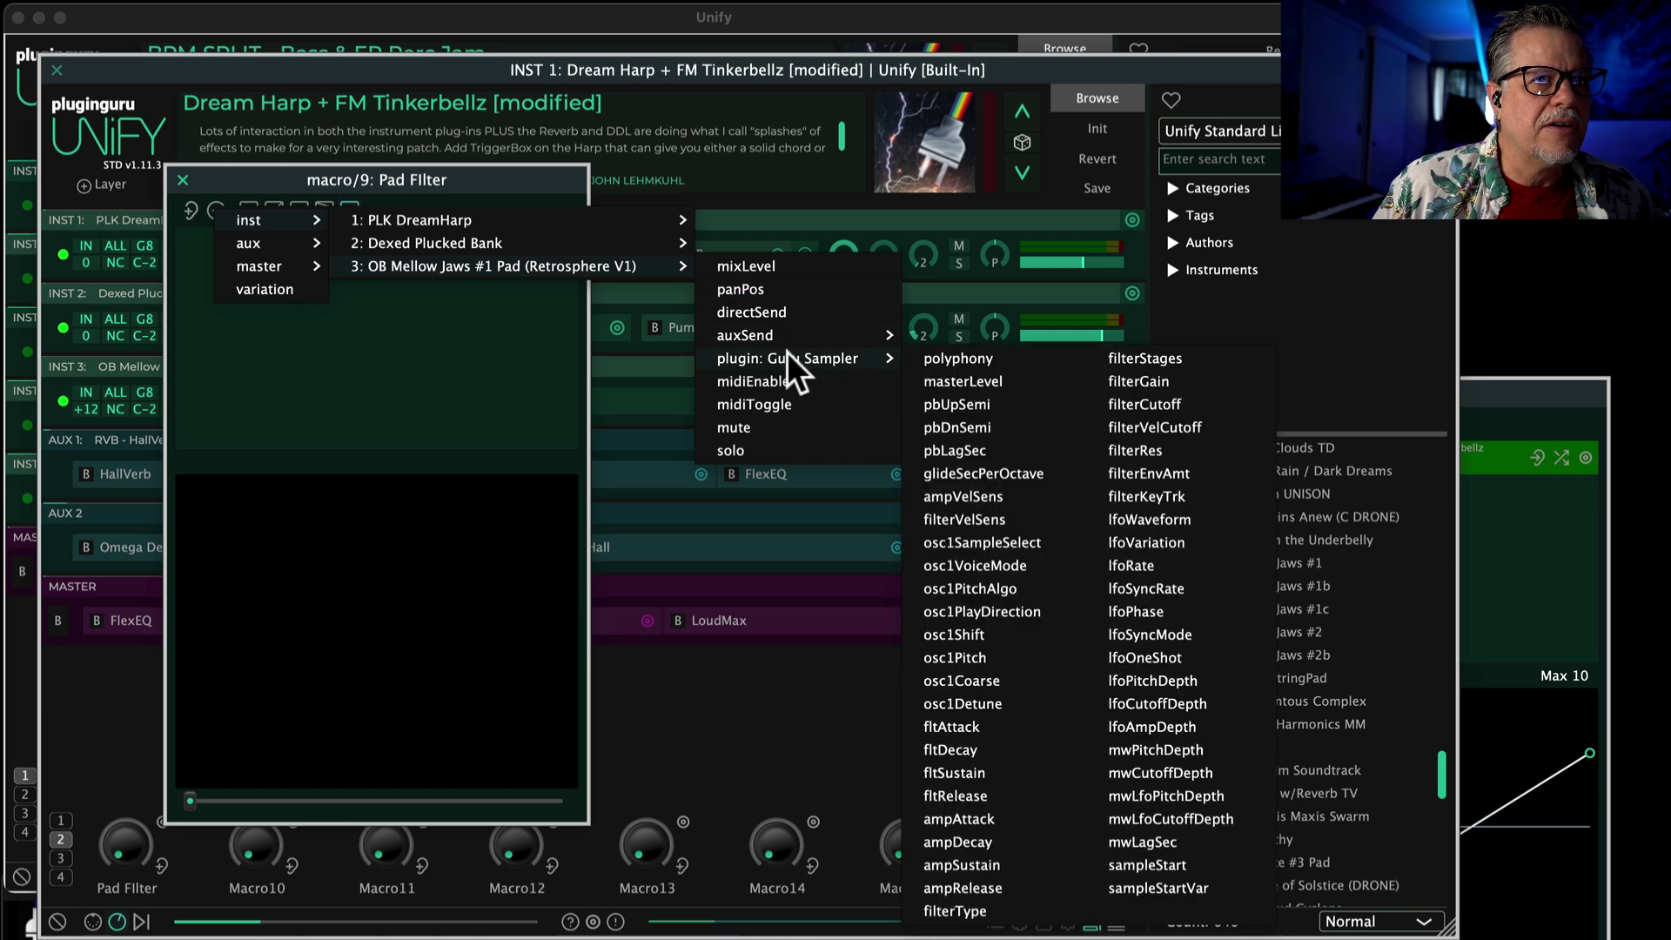
pyautogui.click(1144, 404)
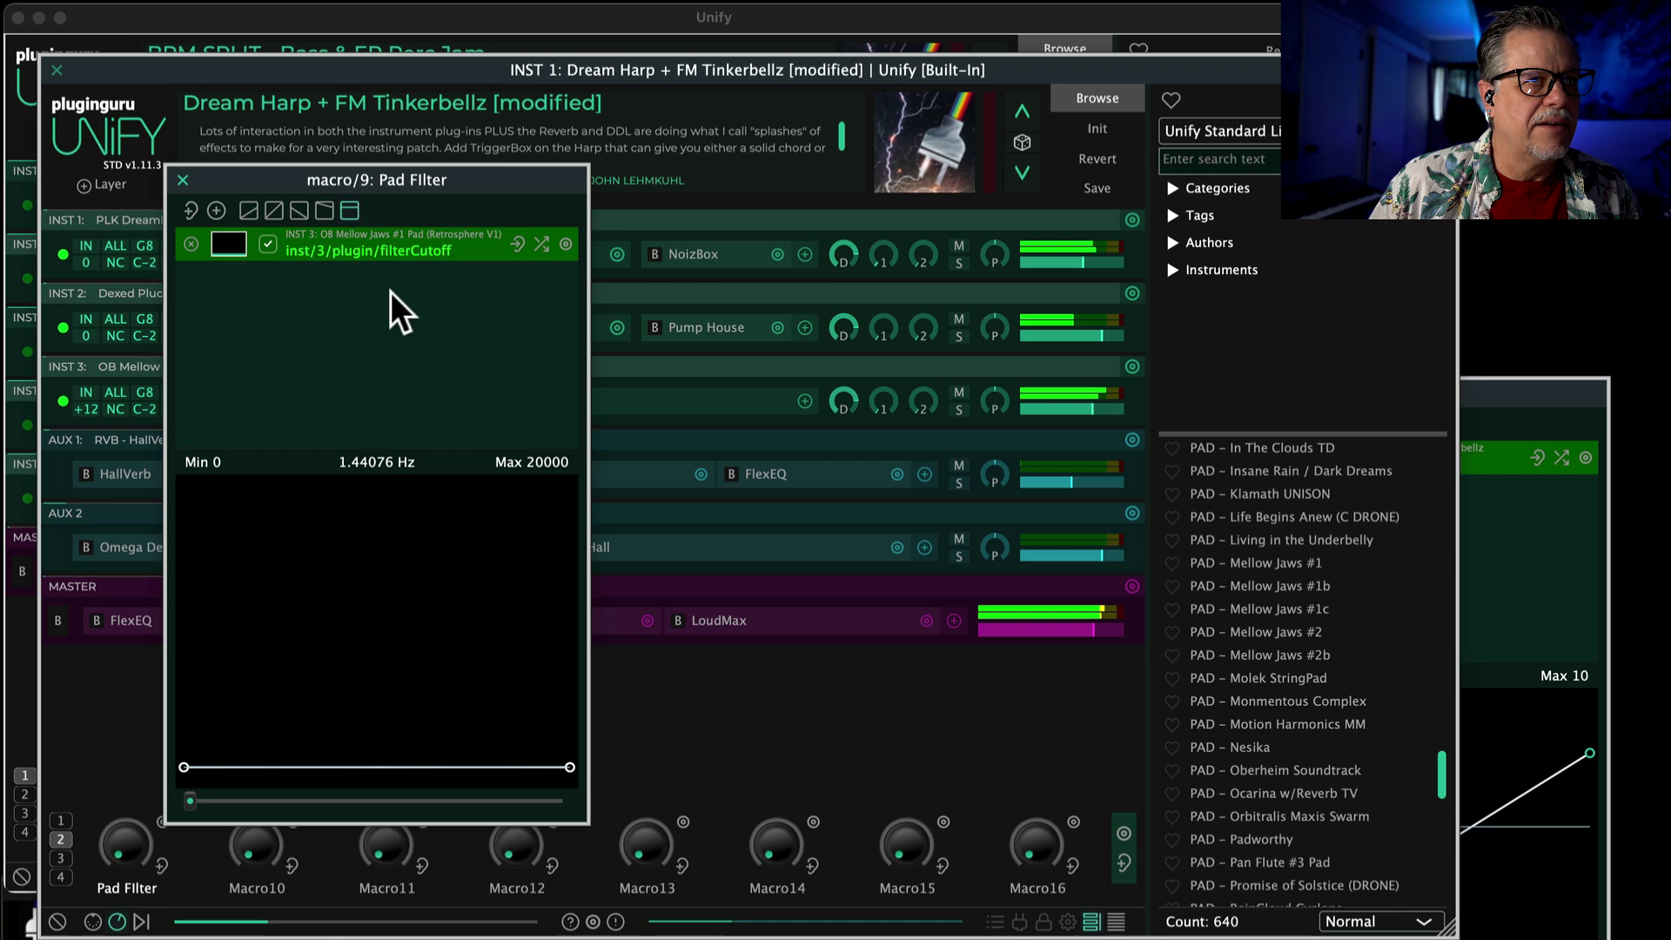
# - Lower the curve's top endpoint after a test sweep, so mid-macro cutoff reads 1110.18 Hz
pyautogui.moveTo(569, 765); pyautogui.dragTo(554, 597)
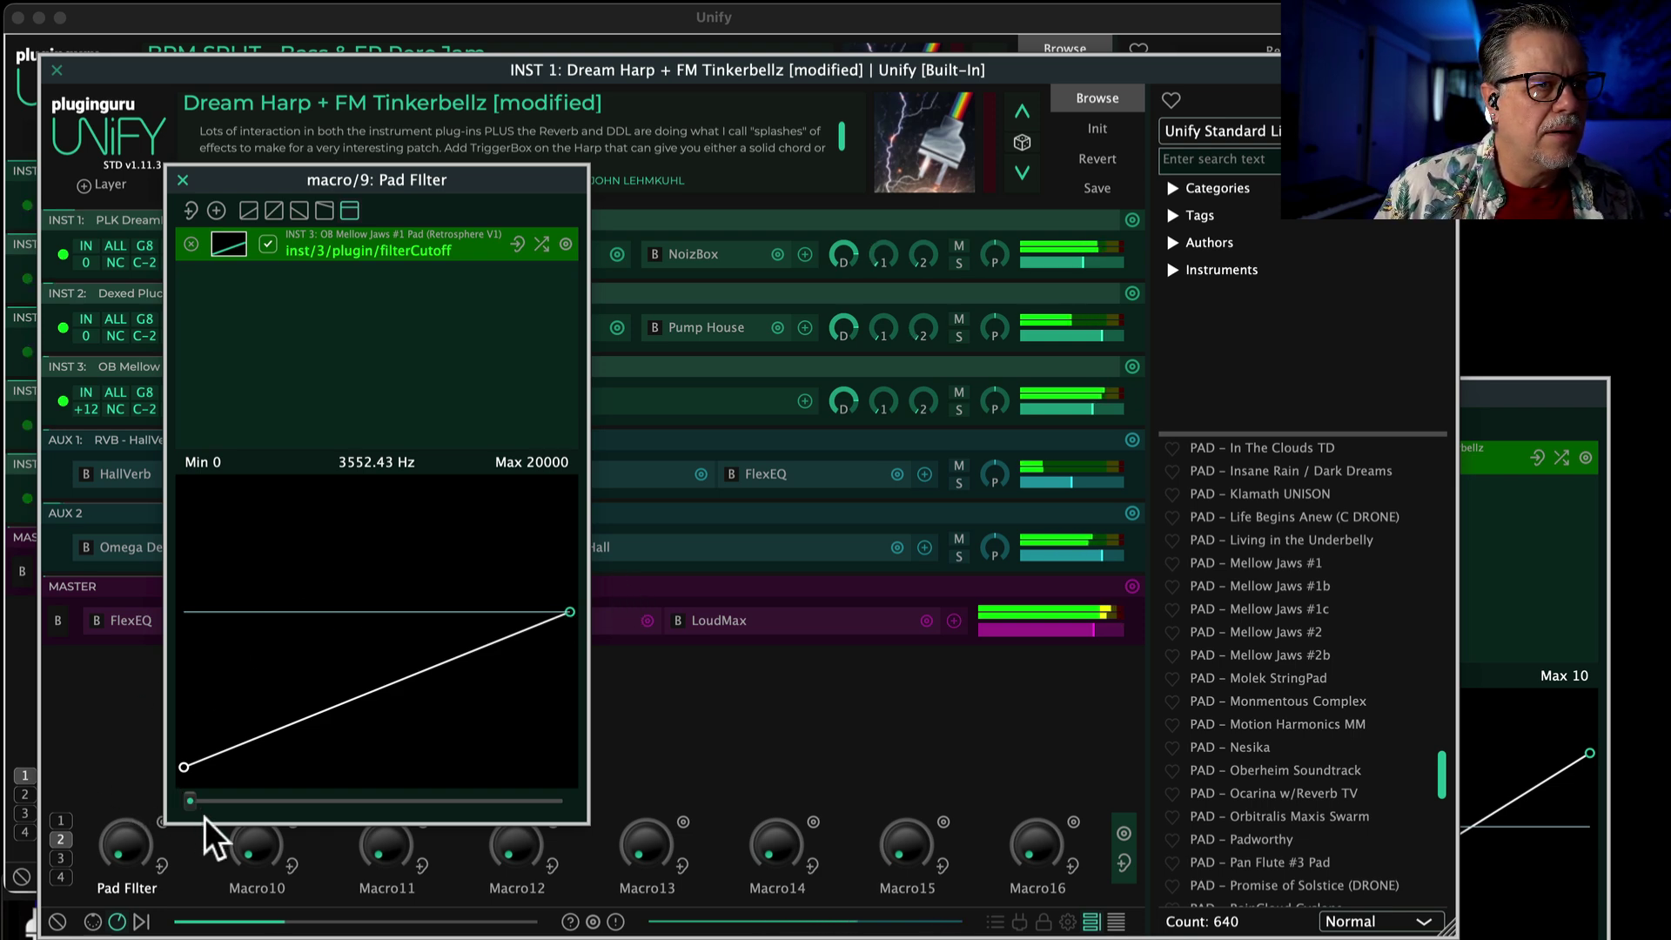
pyautogui.moveTo(192, 802); pyautogui.dragTo(440, 831)
pyautogui.moveTo(566, 618); pyautogui.dragTo(572, 663)
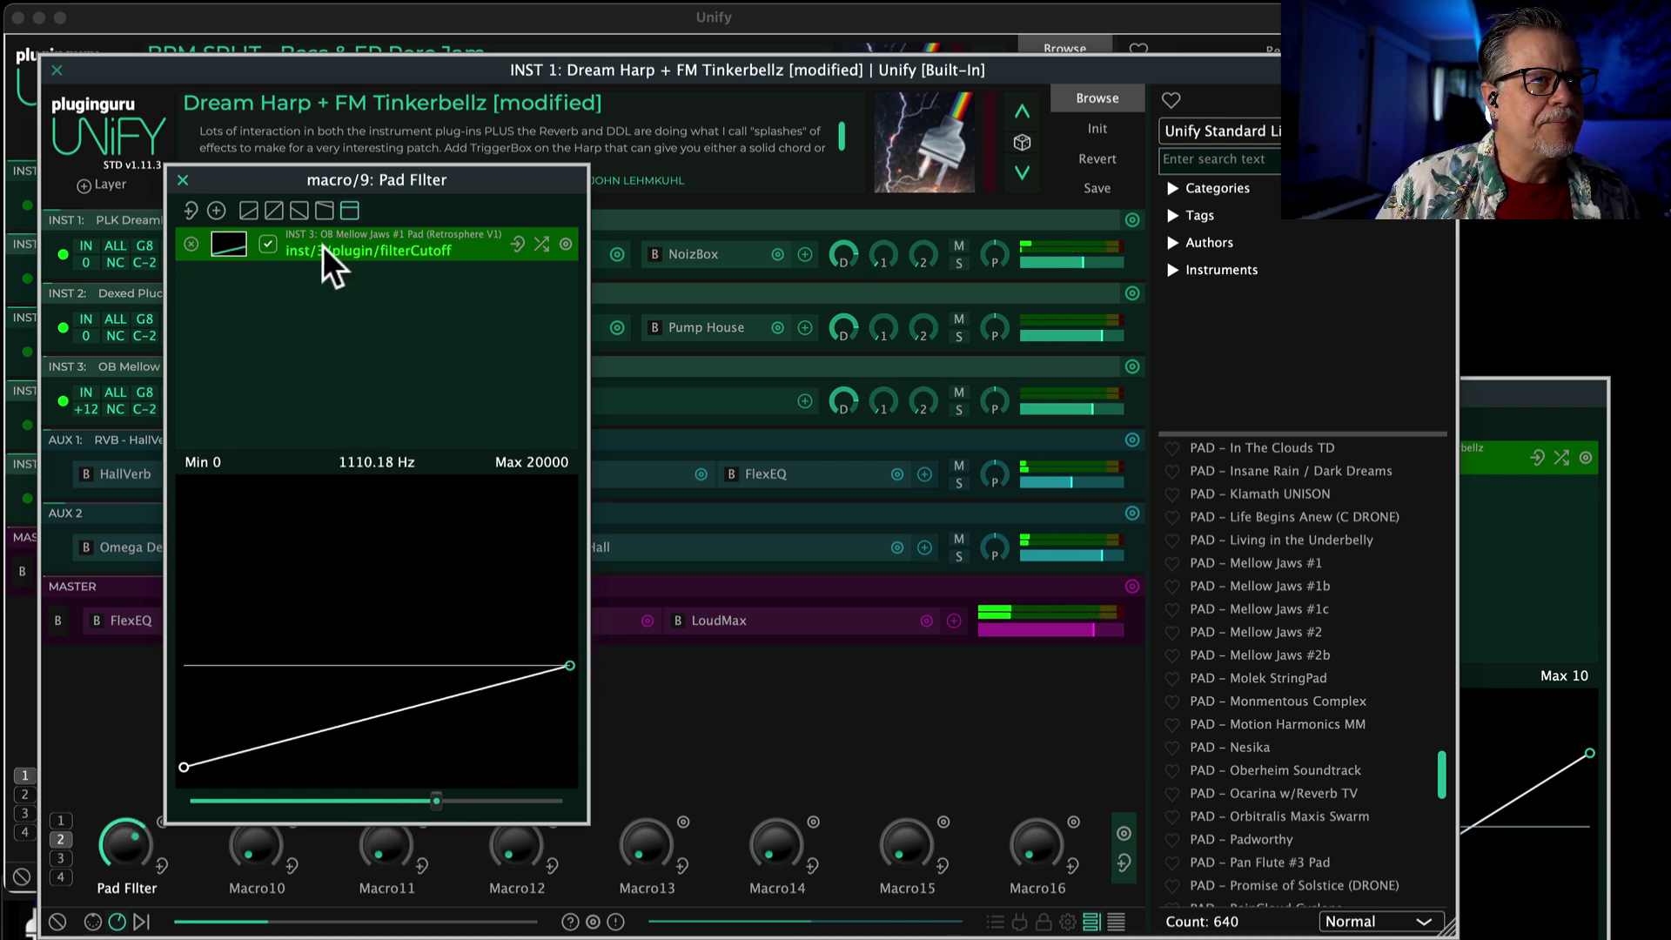
# - Close the Pad Filter and INST 1 windows, then rename CC55's Macro8 to 'Pad Vol+'
pyautogui.click(183, 180)
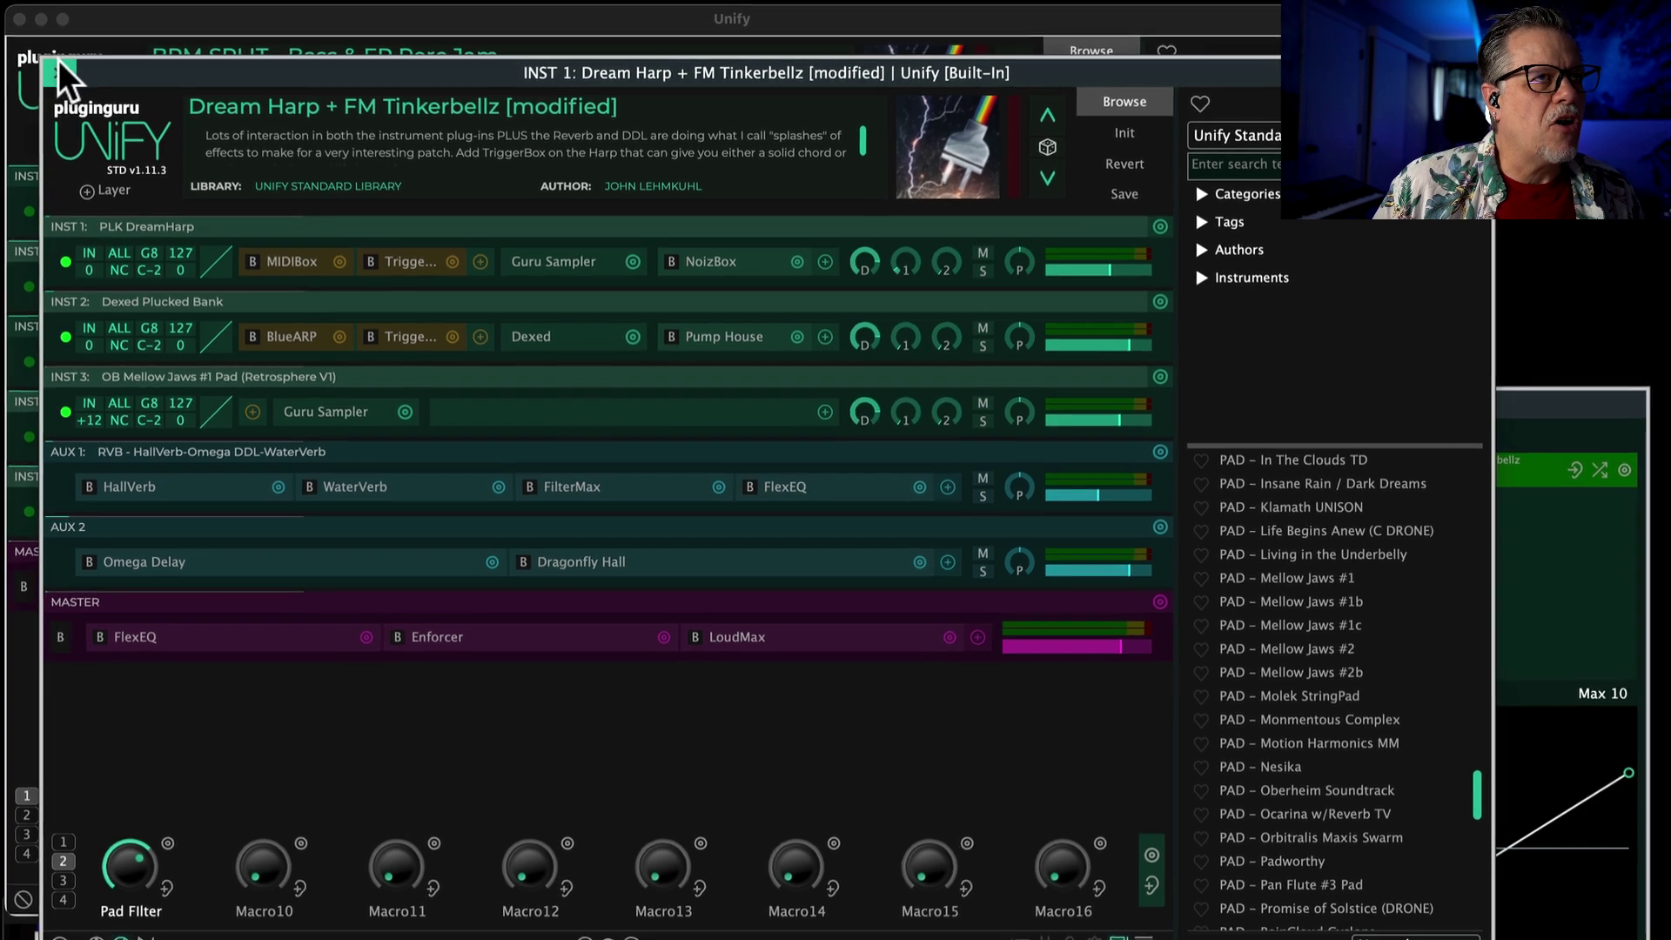
pyautogui.click(57, 69)
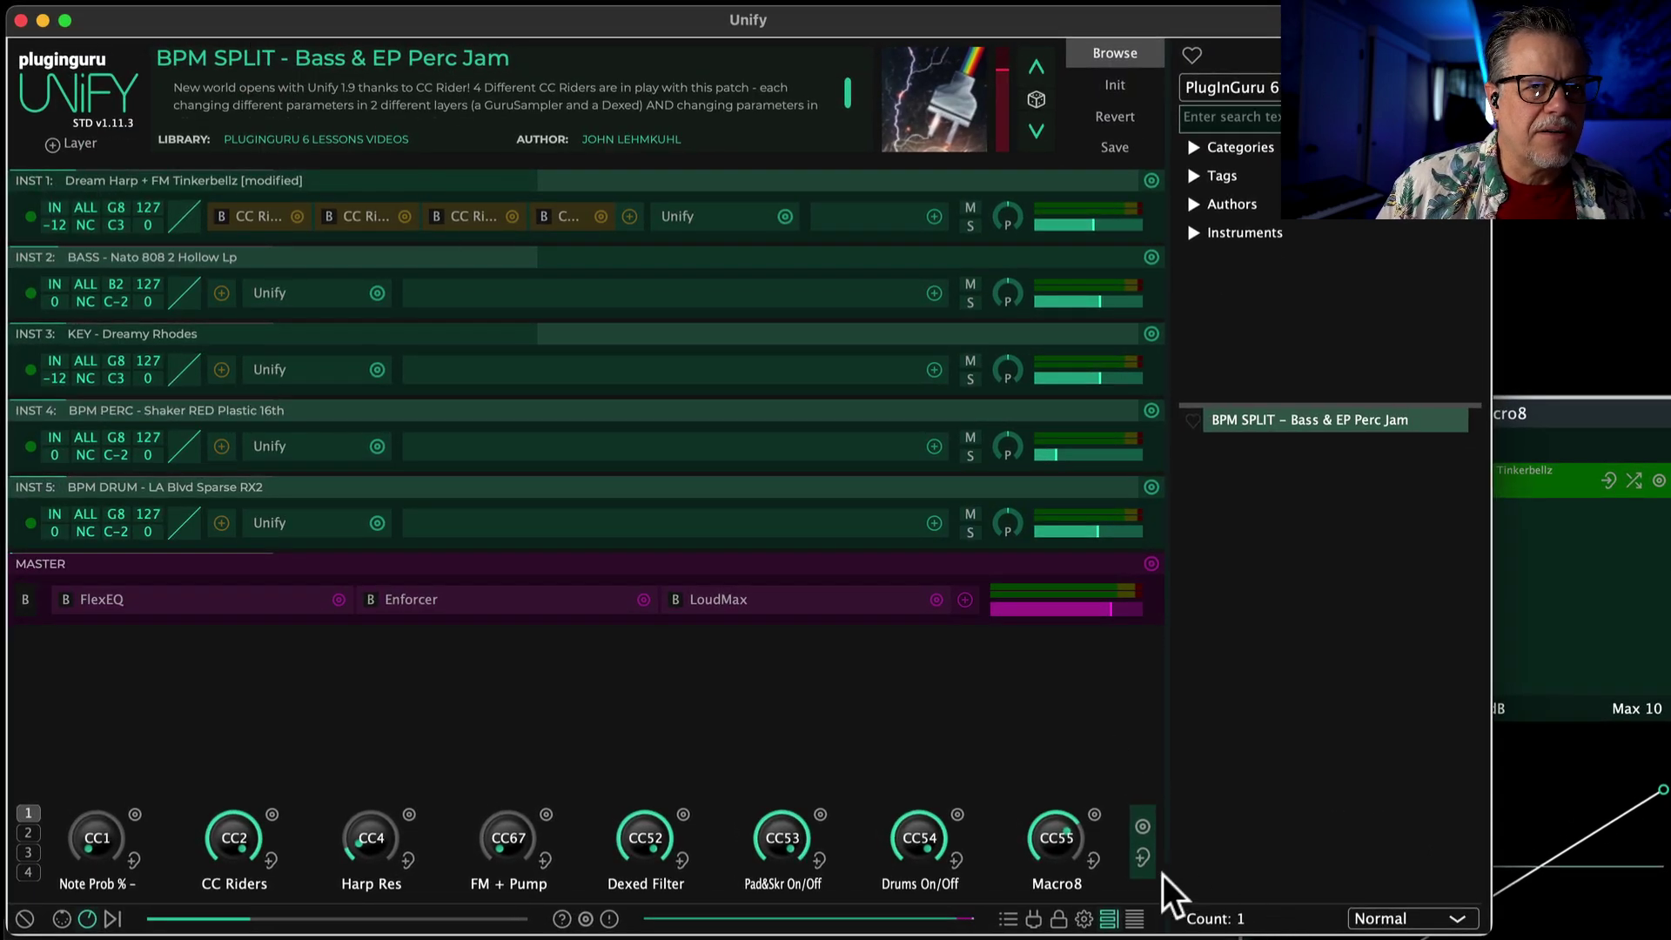
pyautogui.doubleClick(1066, 884)
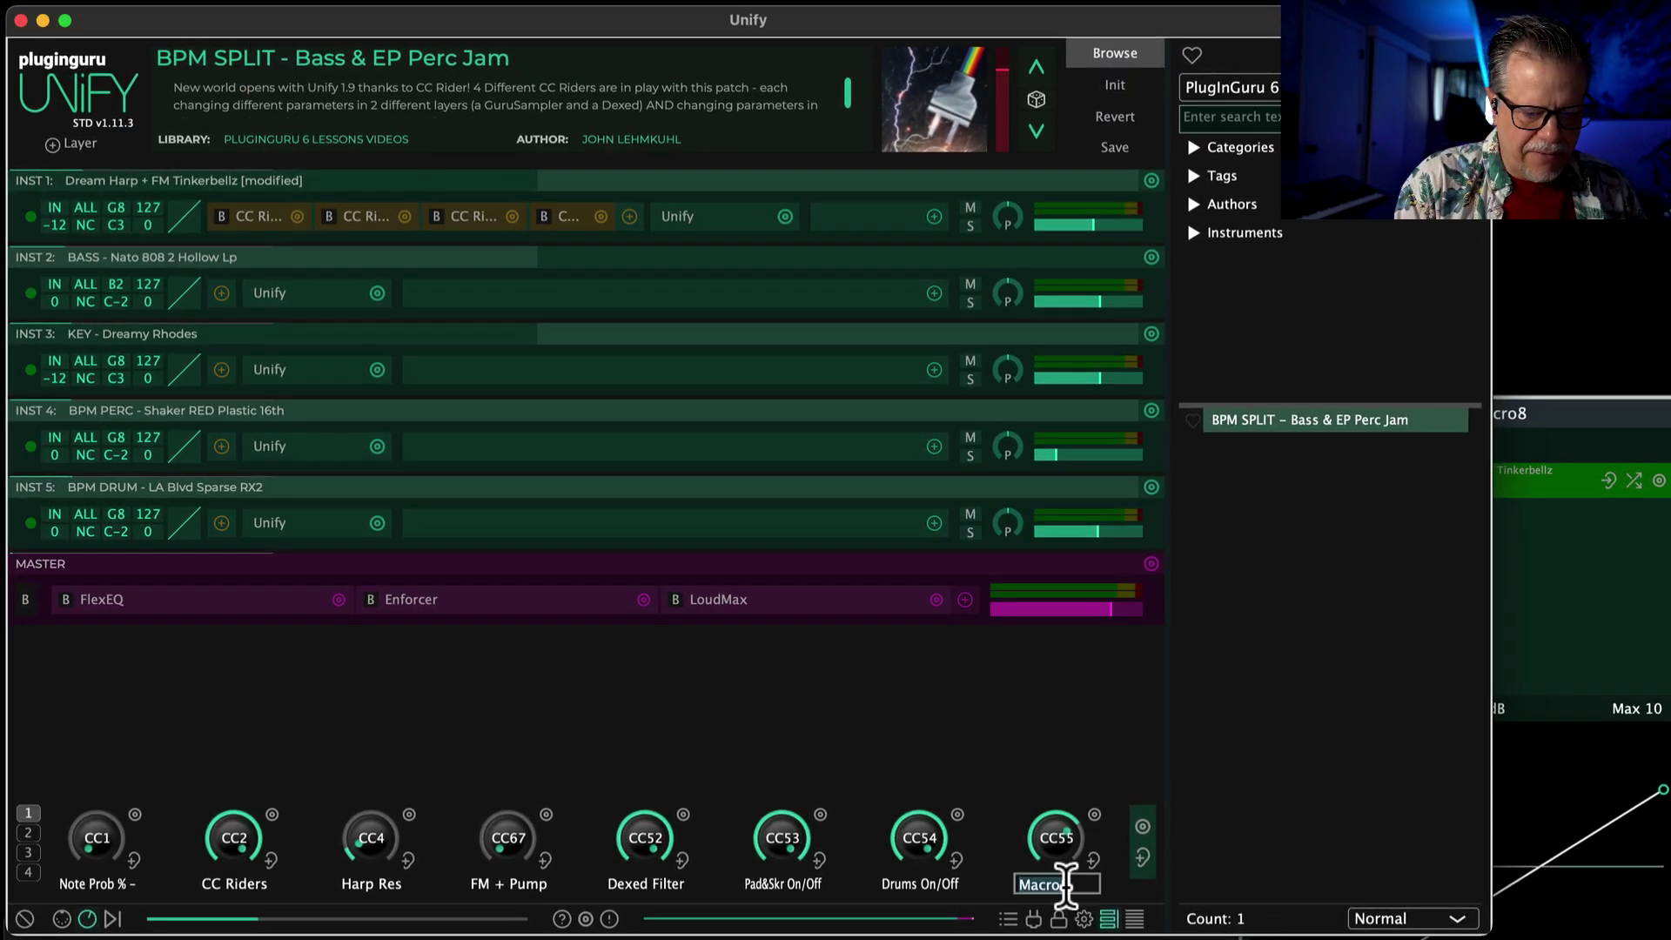
pyautogui.write('Pad Vo')
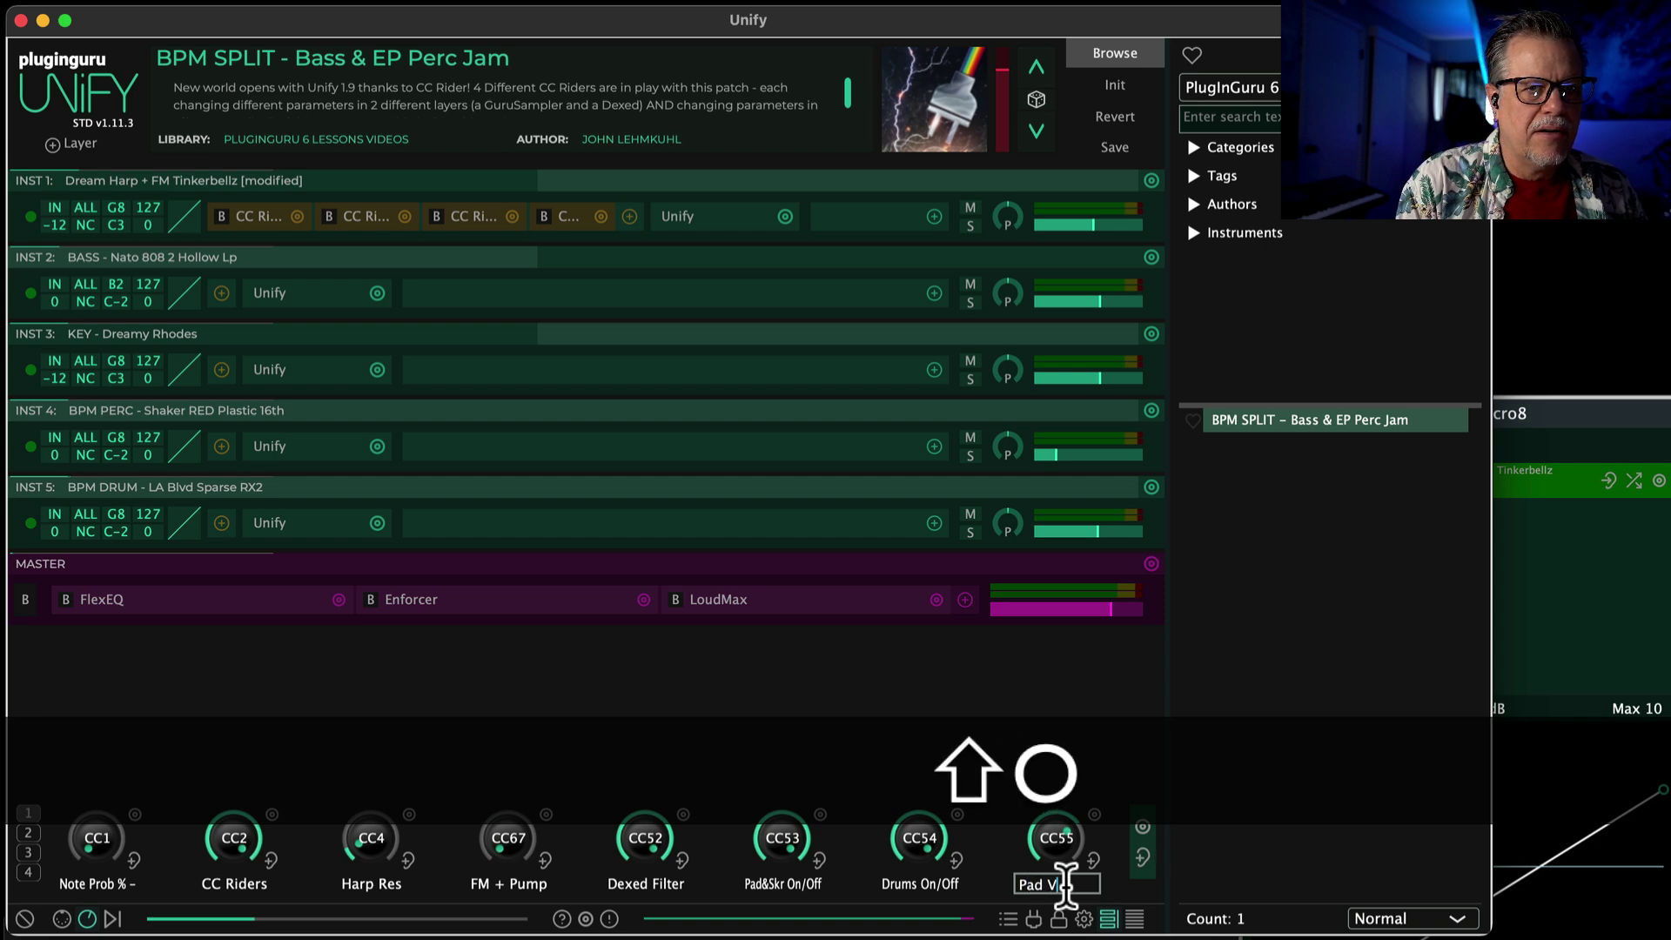
pyautogui.write('l+')
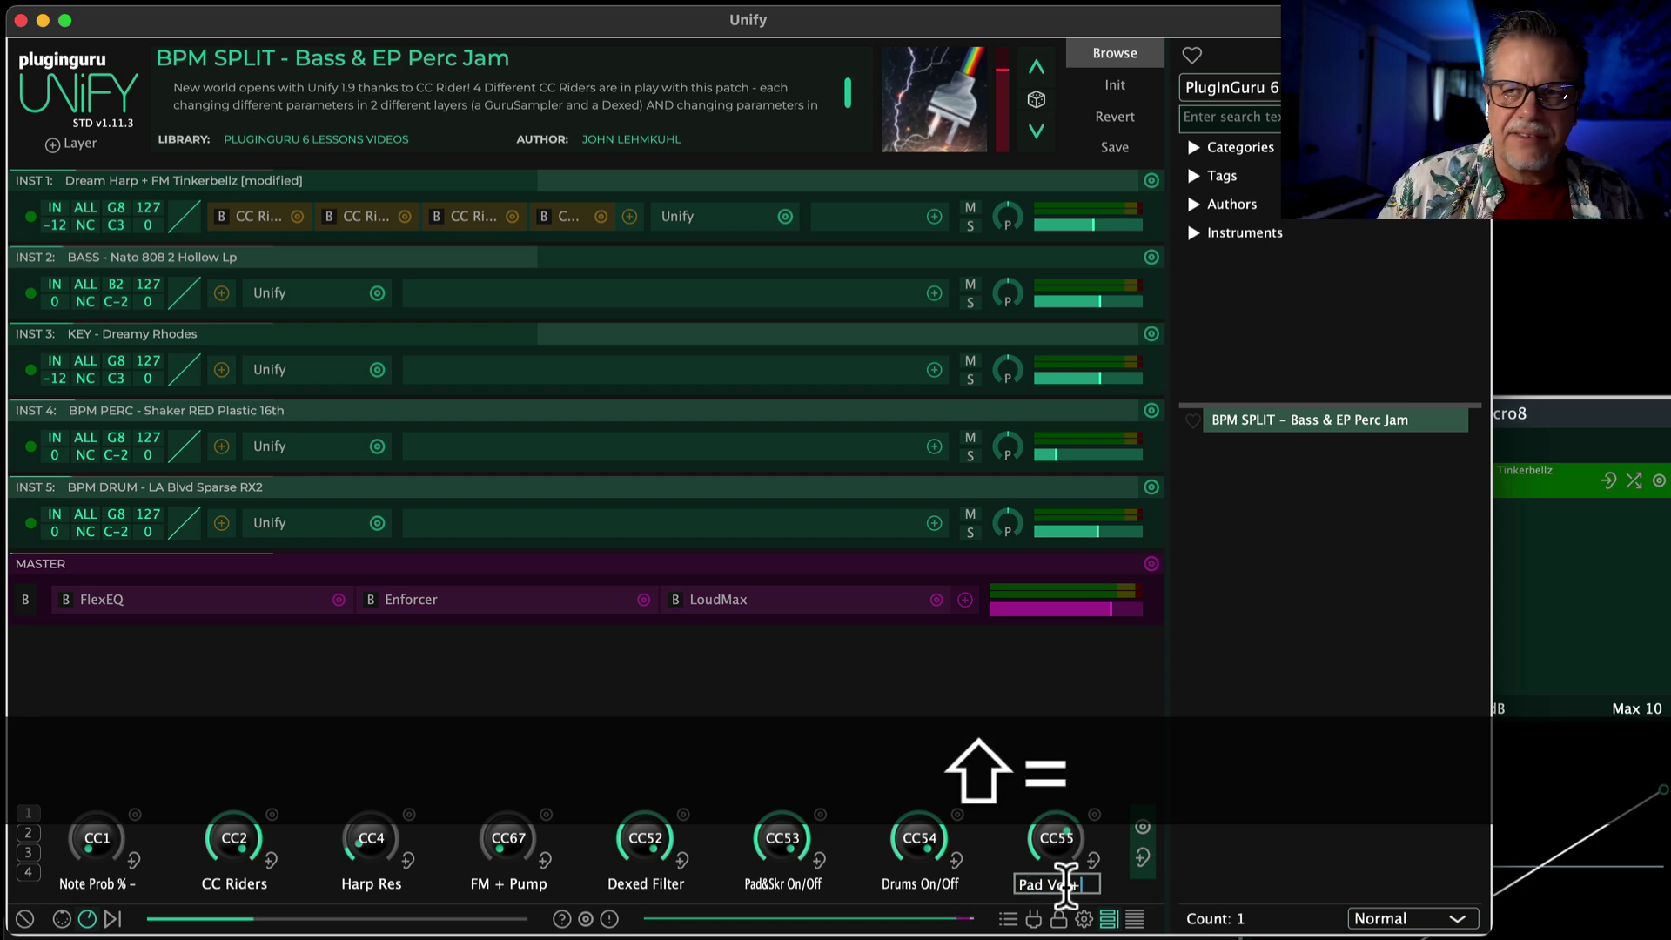
pyautogui.press('Return')
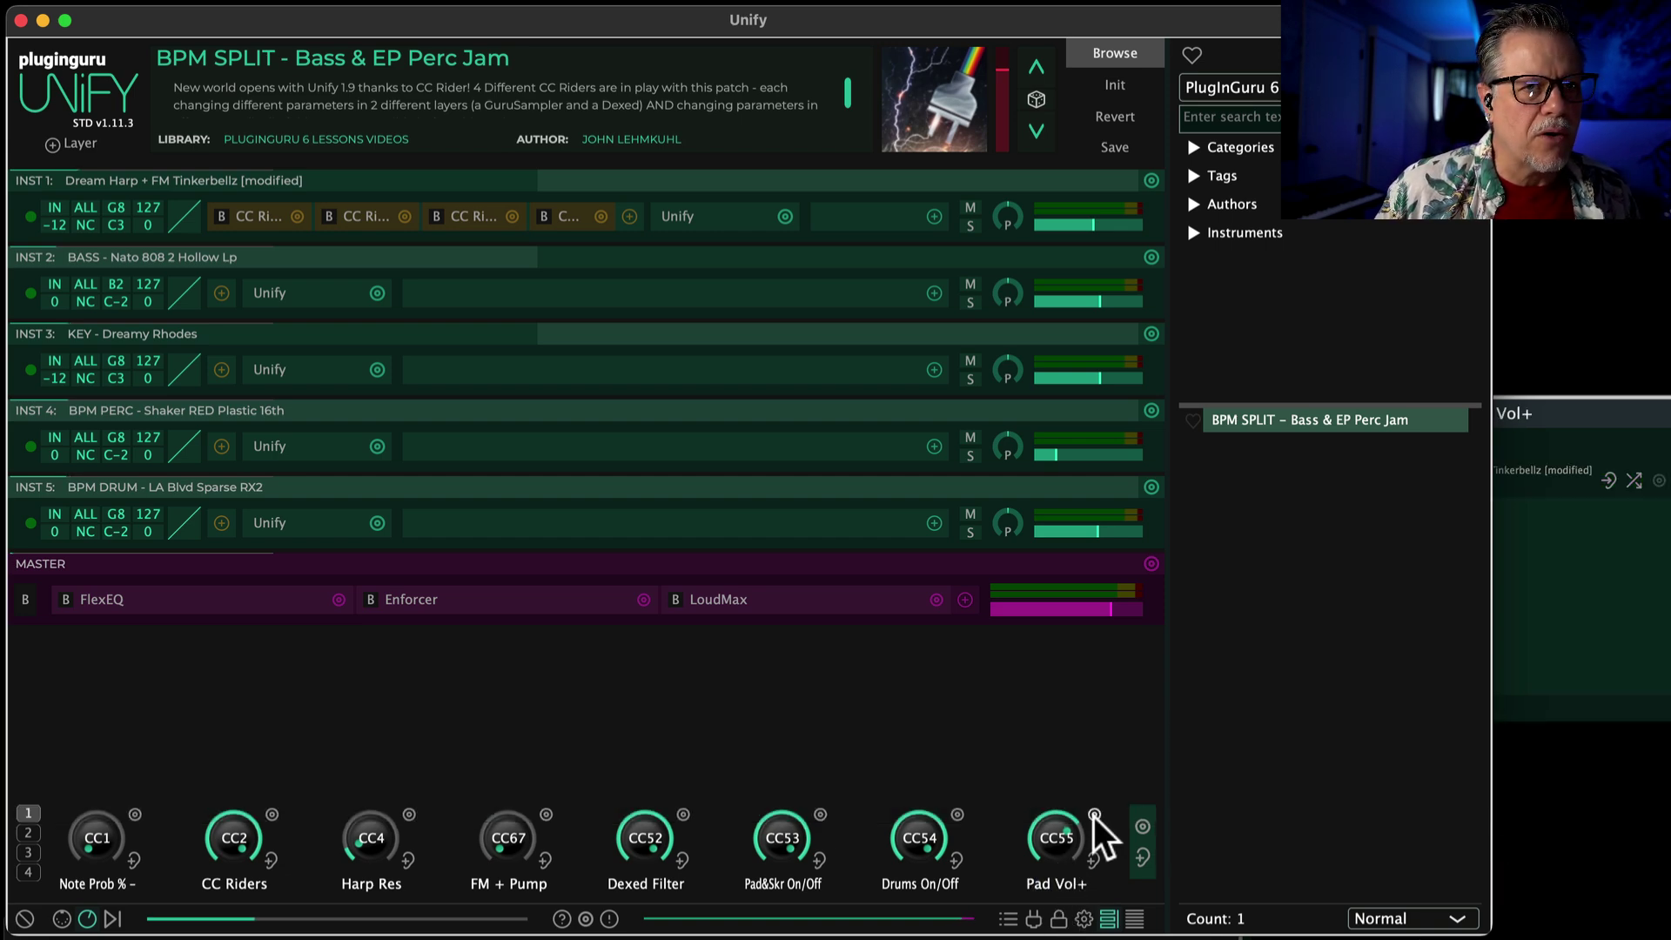
# - Add inst 1: Dream Harp's Pad Filter macro to Pad Vol+'s linked parameters beside mixLevel
pyautogui.click(1094, 813)
pyautogui.click(897, 516)
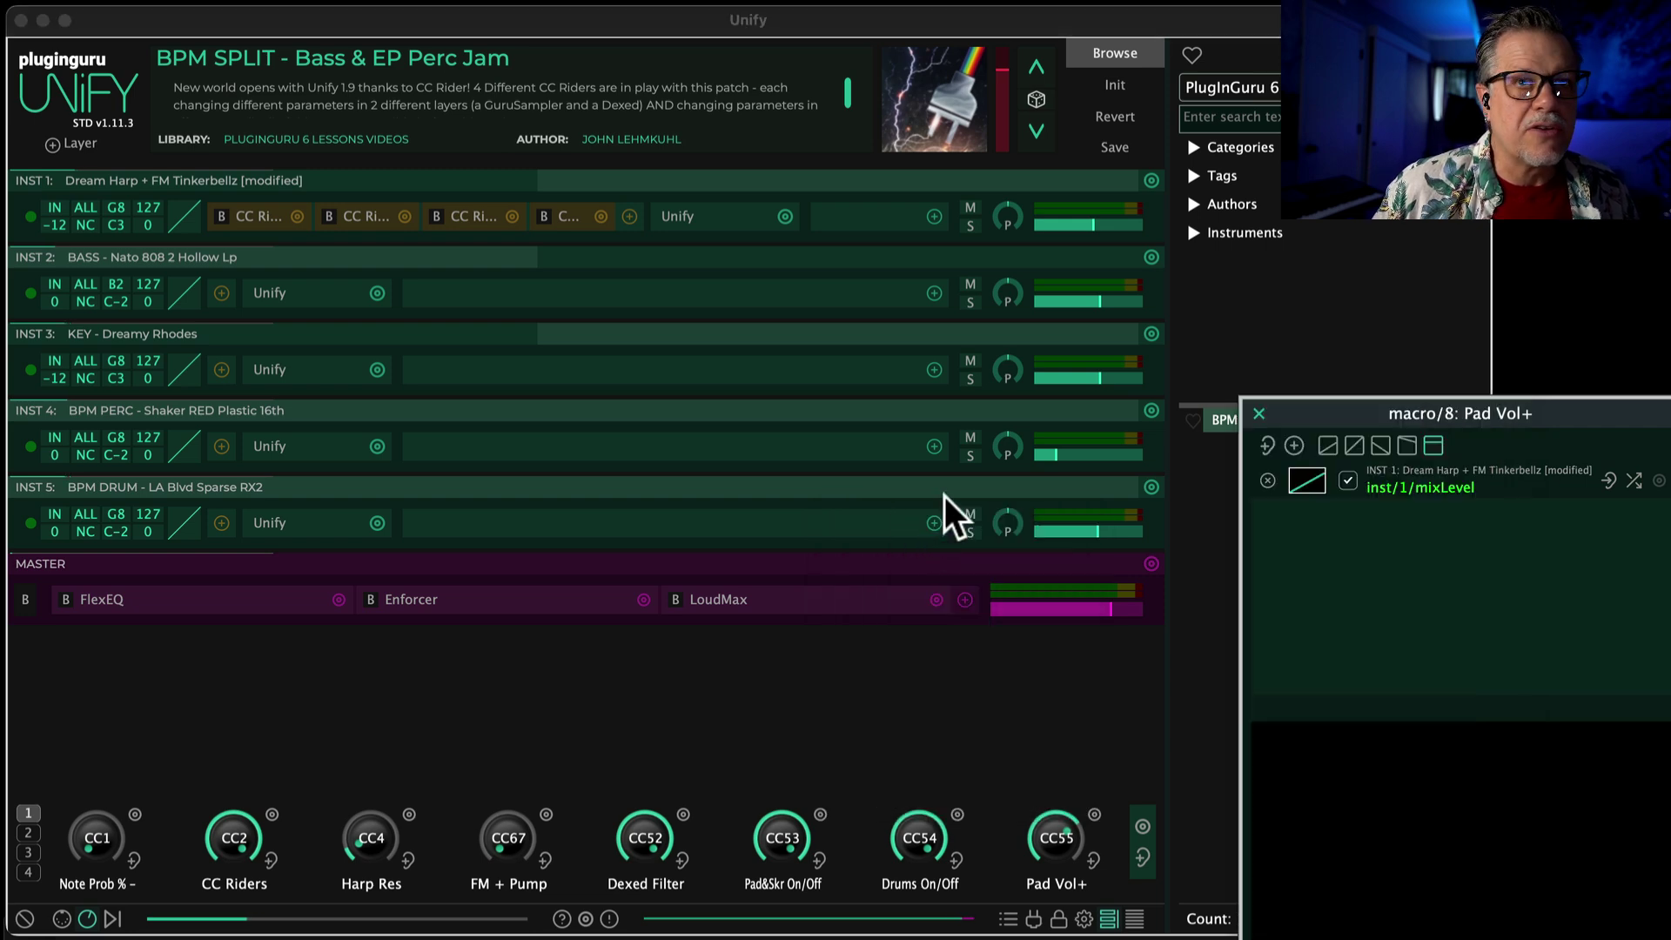
pyautogui.moveTo(1297, 415); pyautogui.dragTo(379, 239)
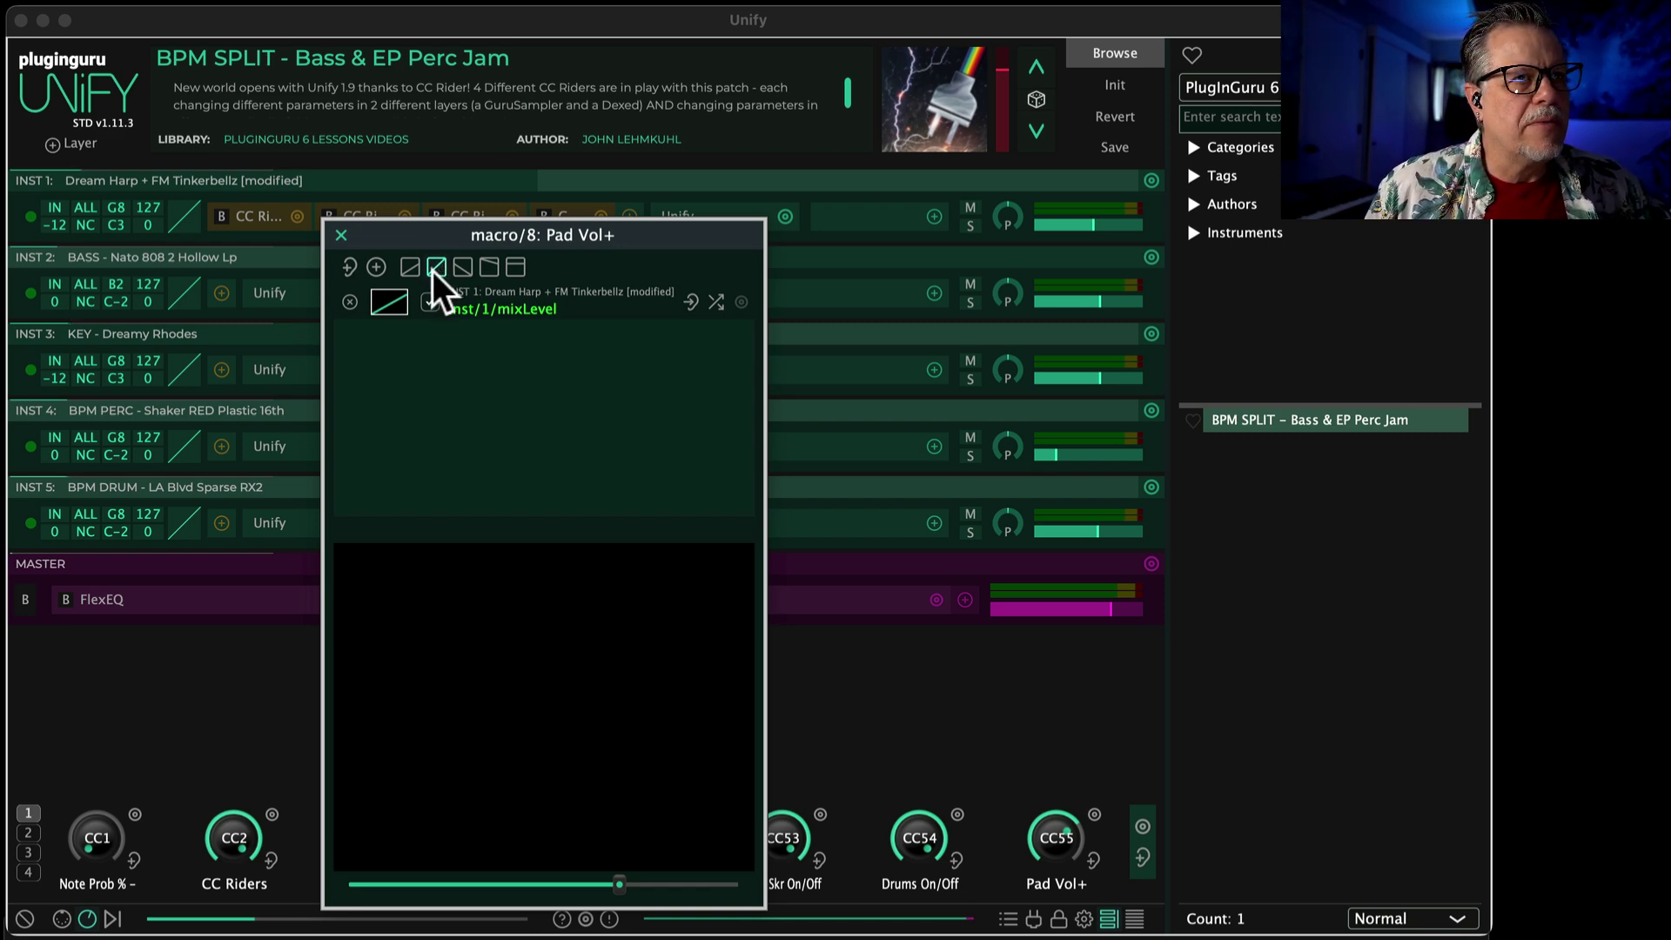
pyautogui.click(376, 268)
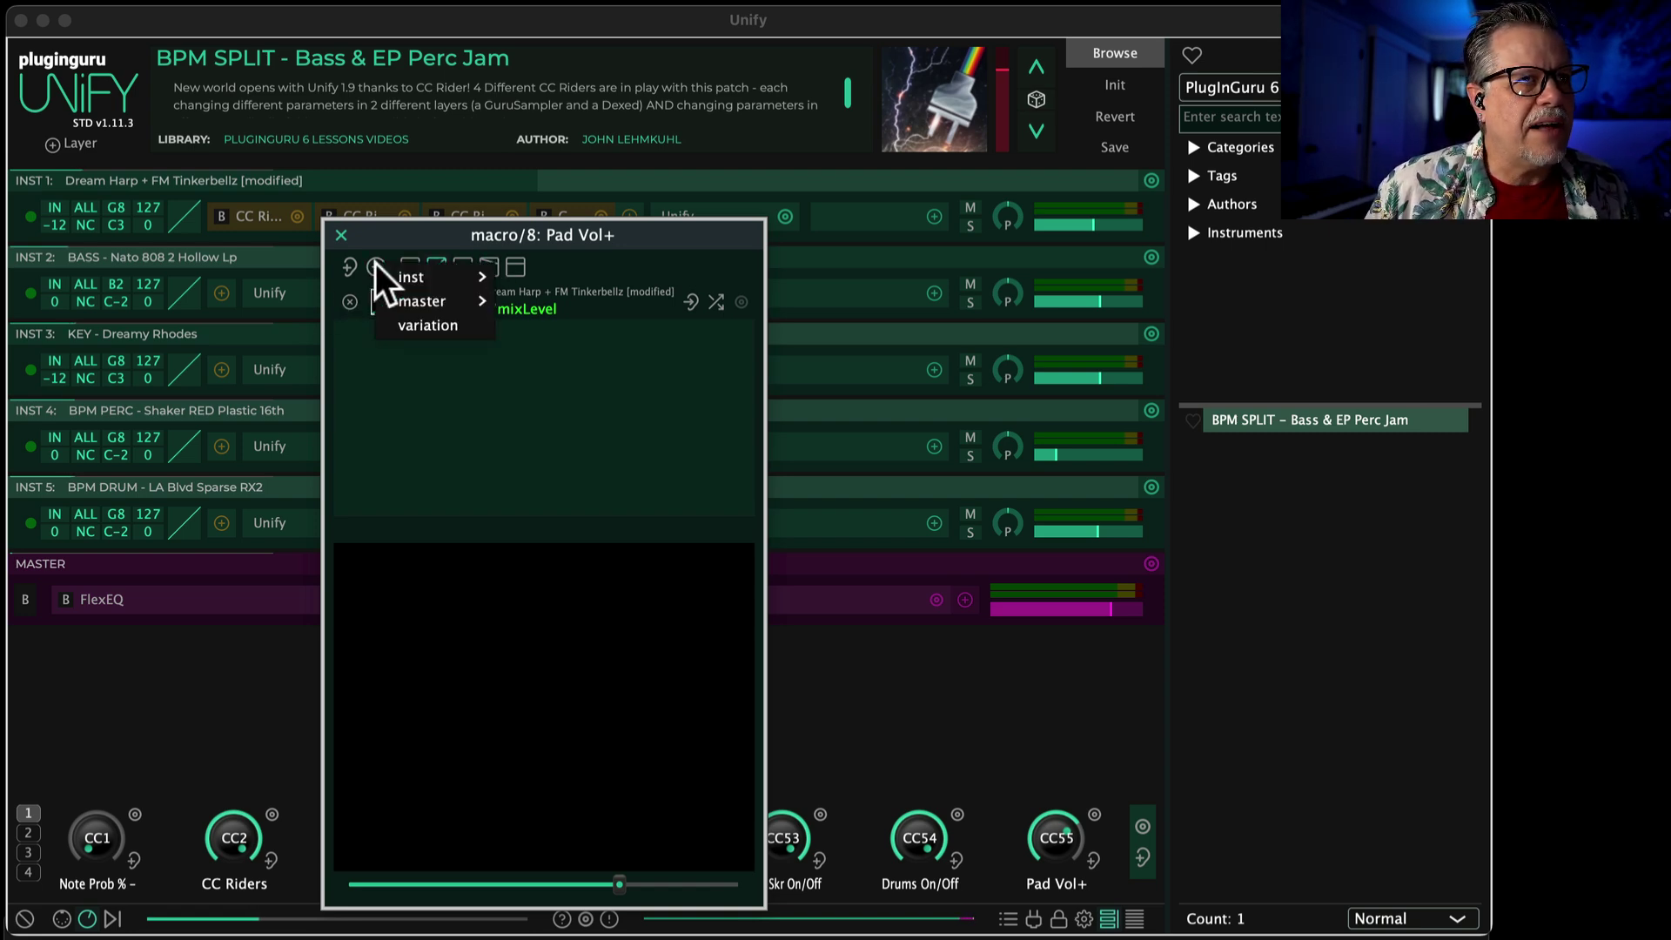
pyautogui.moveTo(398, 278)
pyautogui.moveTo(653, 277)
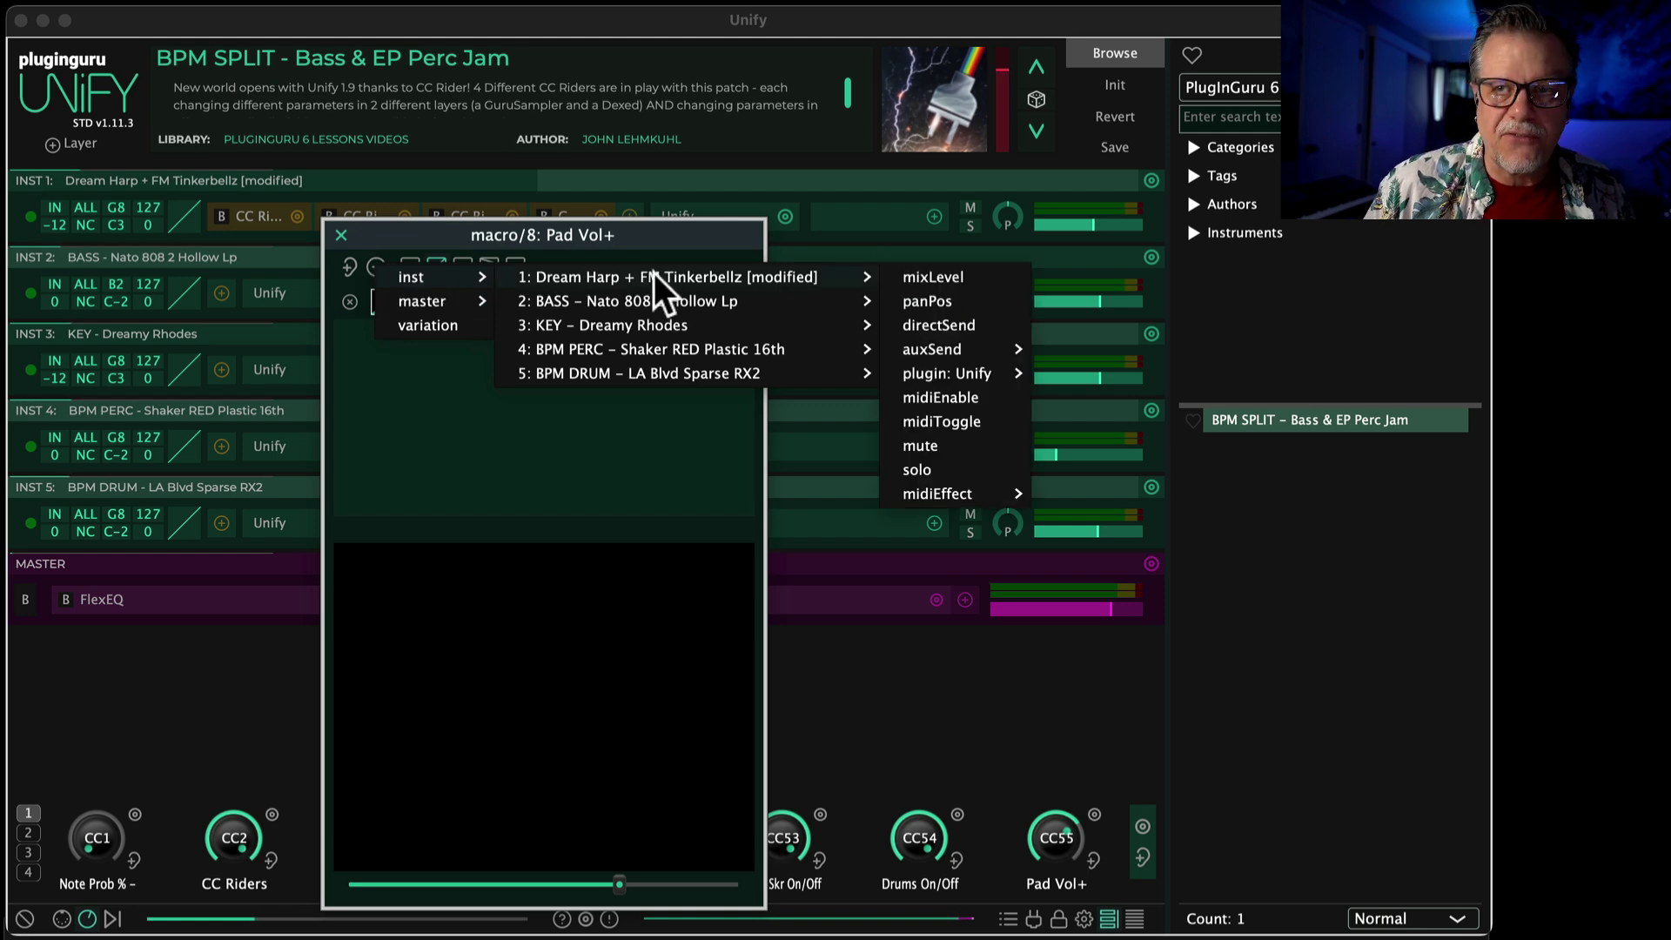
pyautogui.moveTo(953, 373)
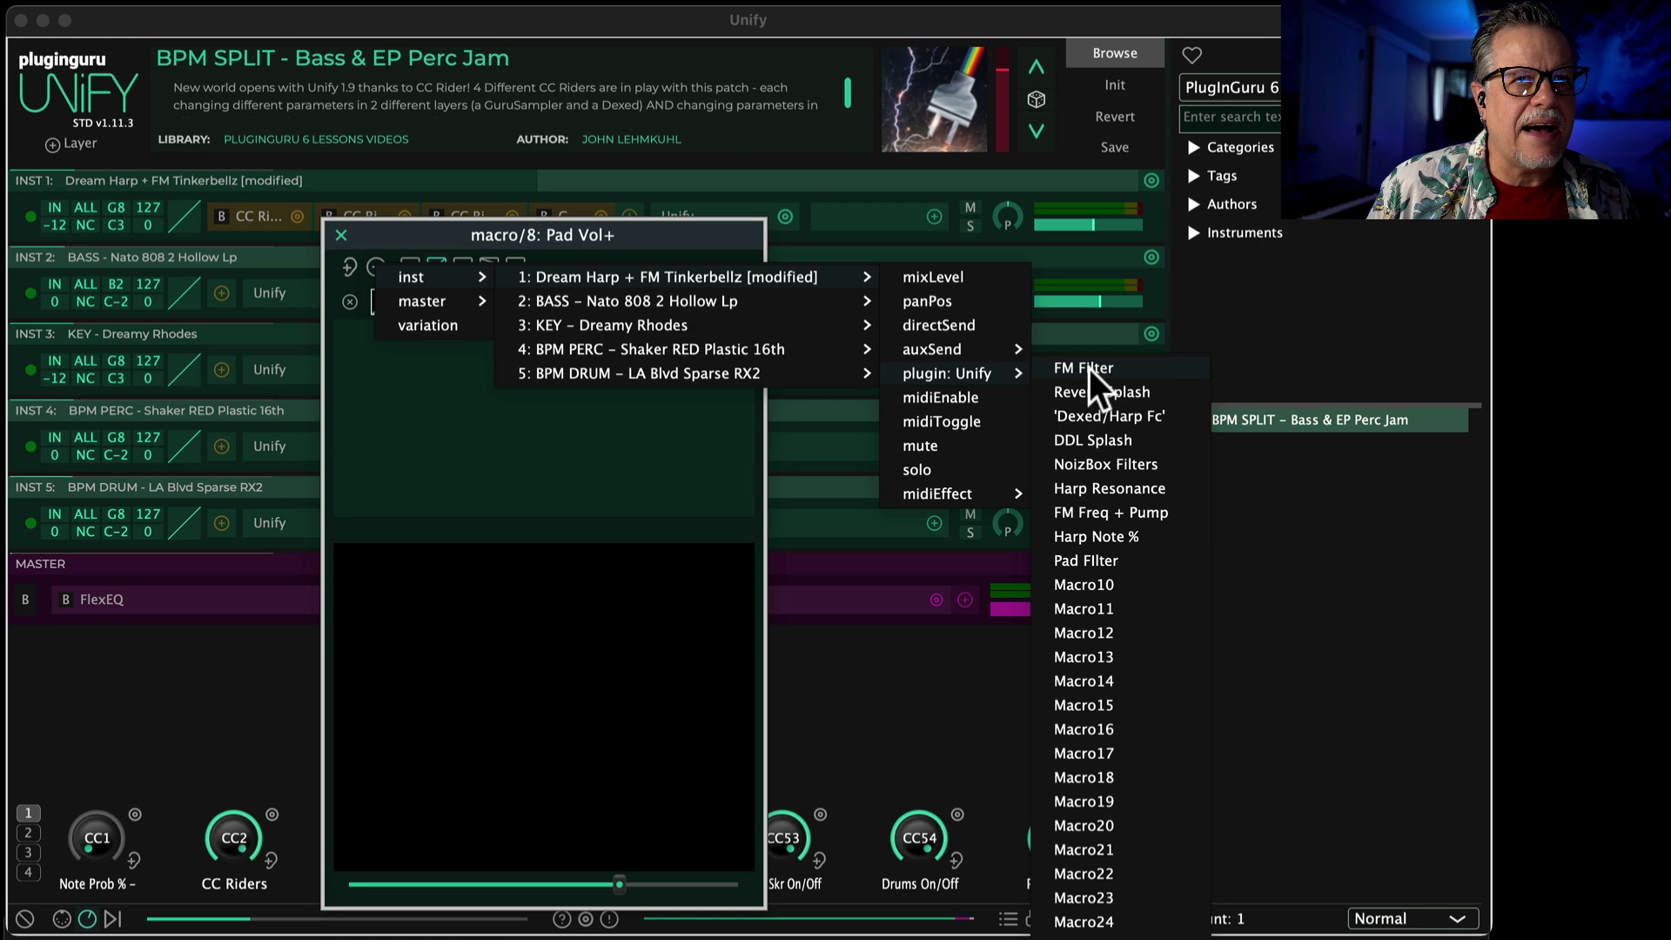
pyautogui.click(1085, 562)
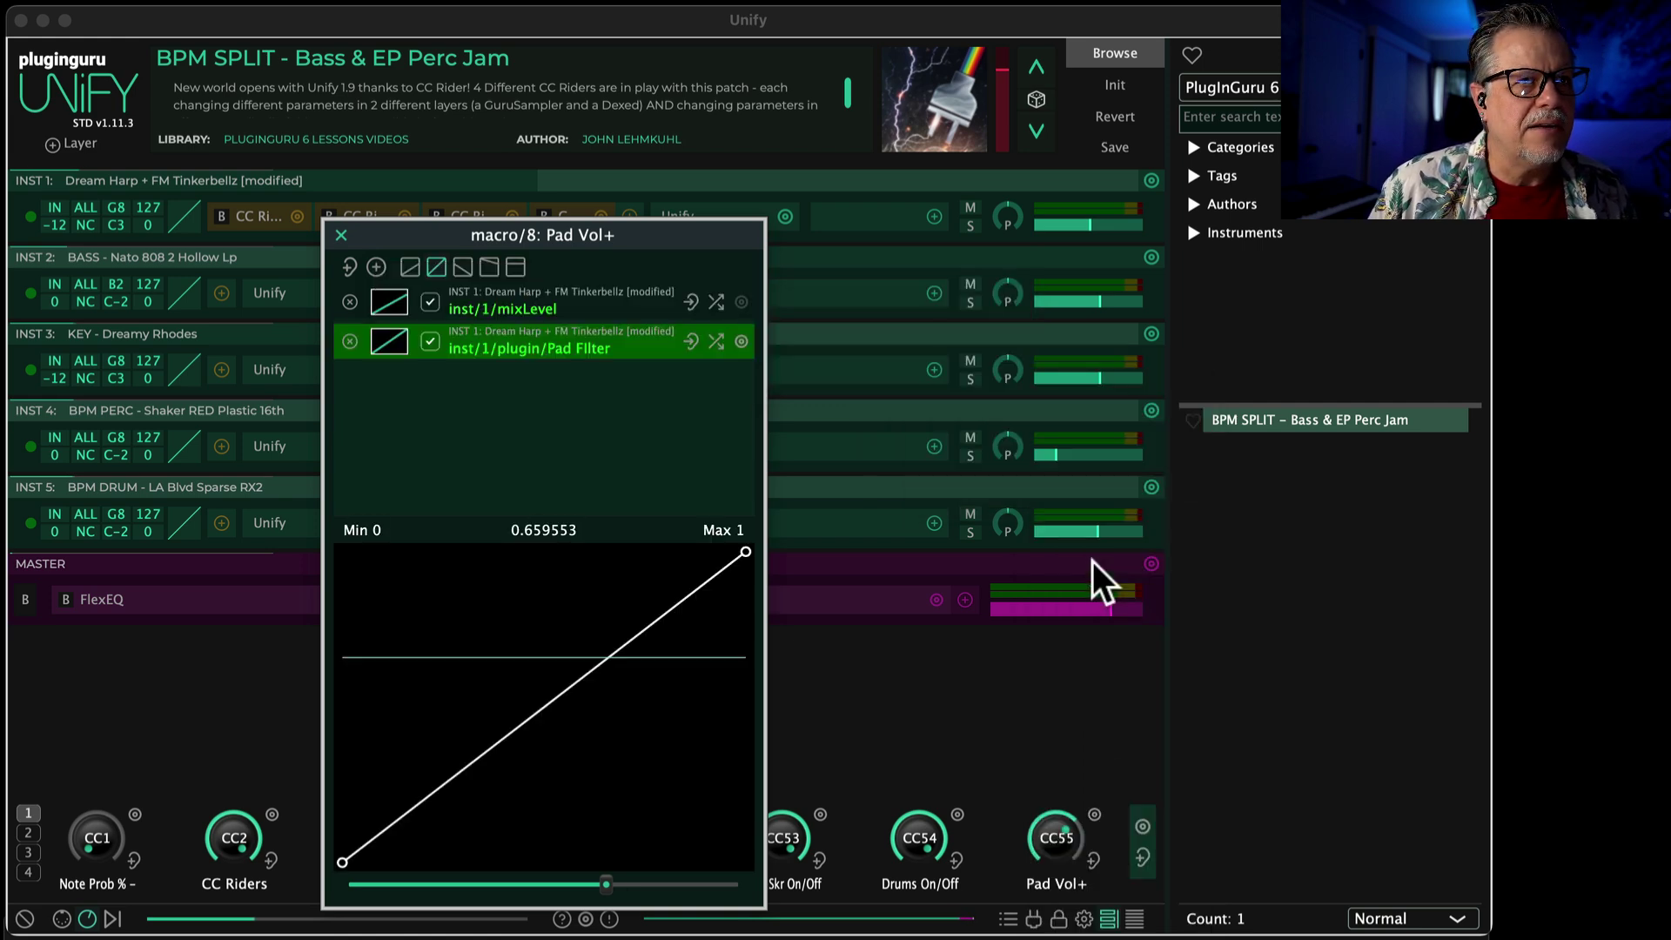
pyautogui.click(342, 241)
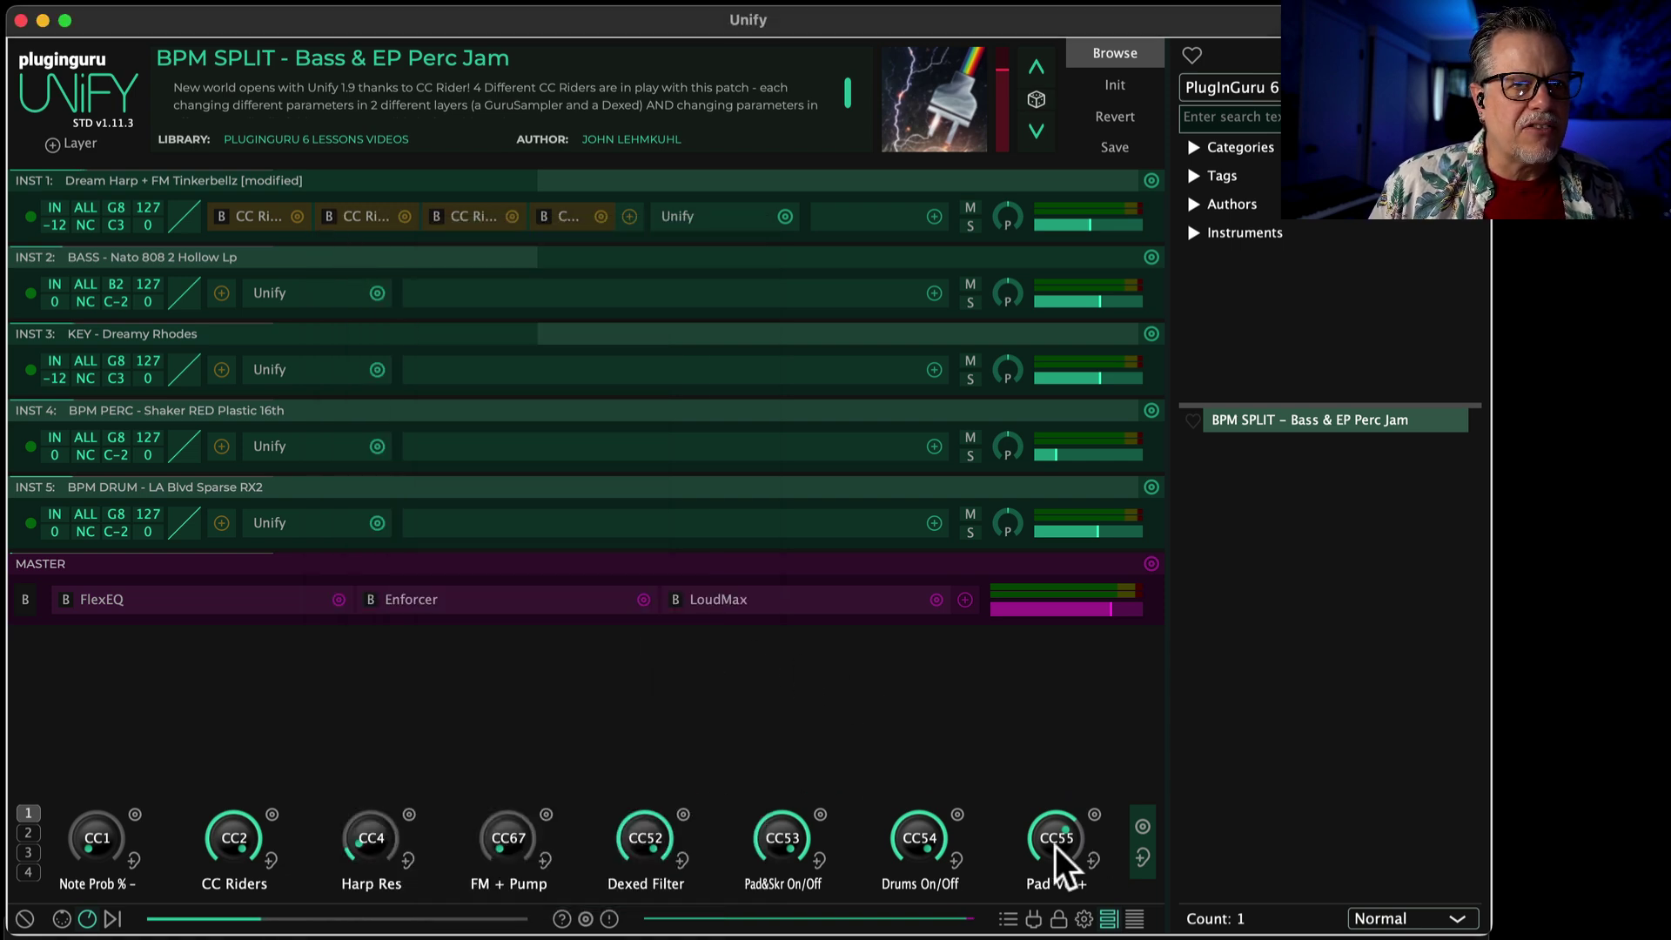
# - Turn Pad Vol+ to minimum, then maximum, then leave it at about halfway
pyautogui.moveTo(1060, 862); pyautogui.dragTo(1061, 922)
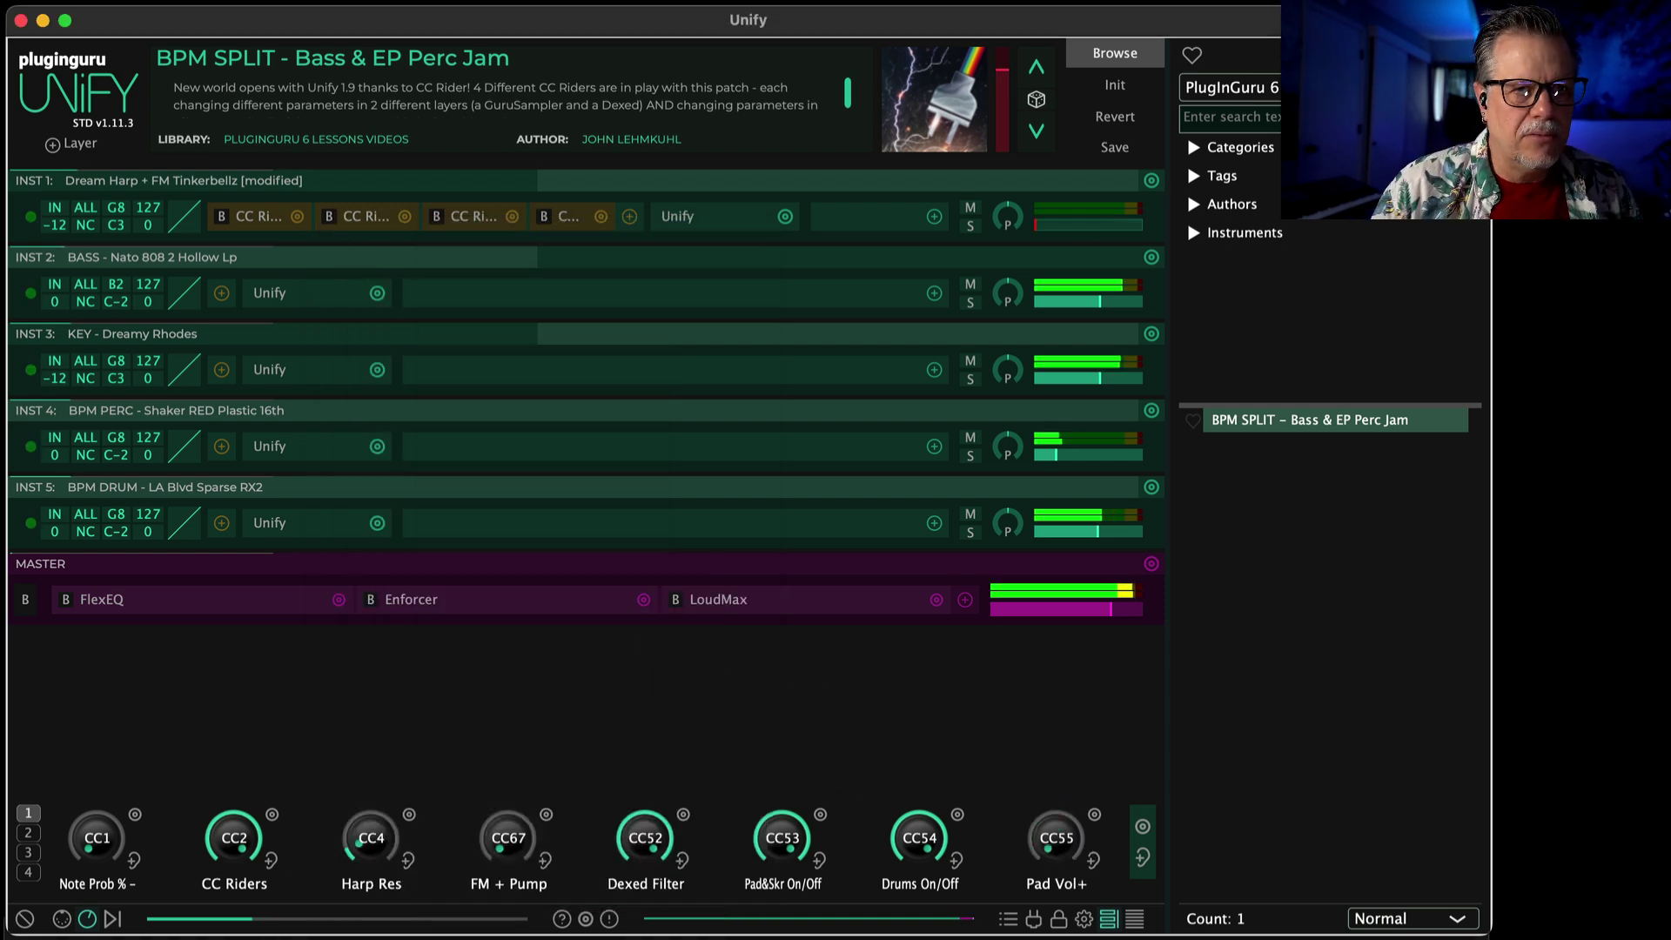
pyautogui.moveTo(1052, 785); pyautogui.dragTo(1053, 616)
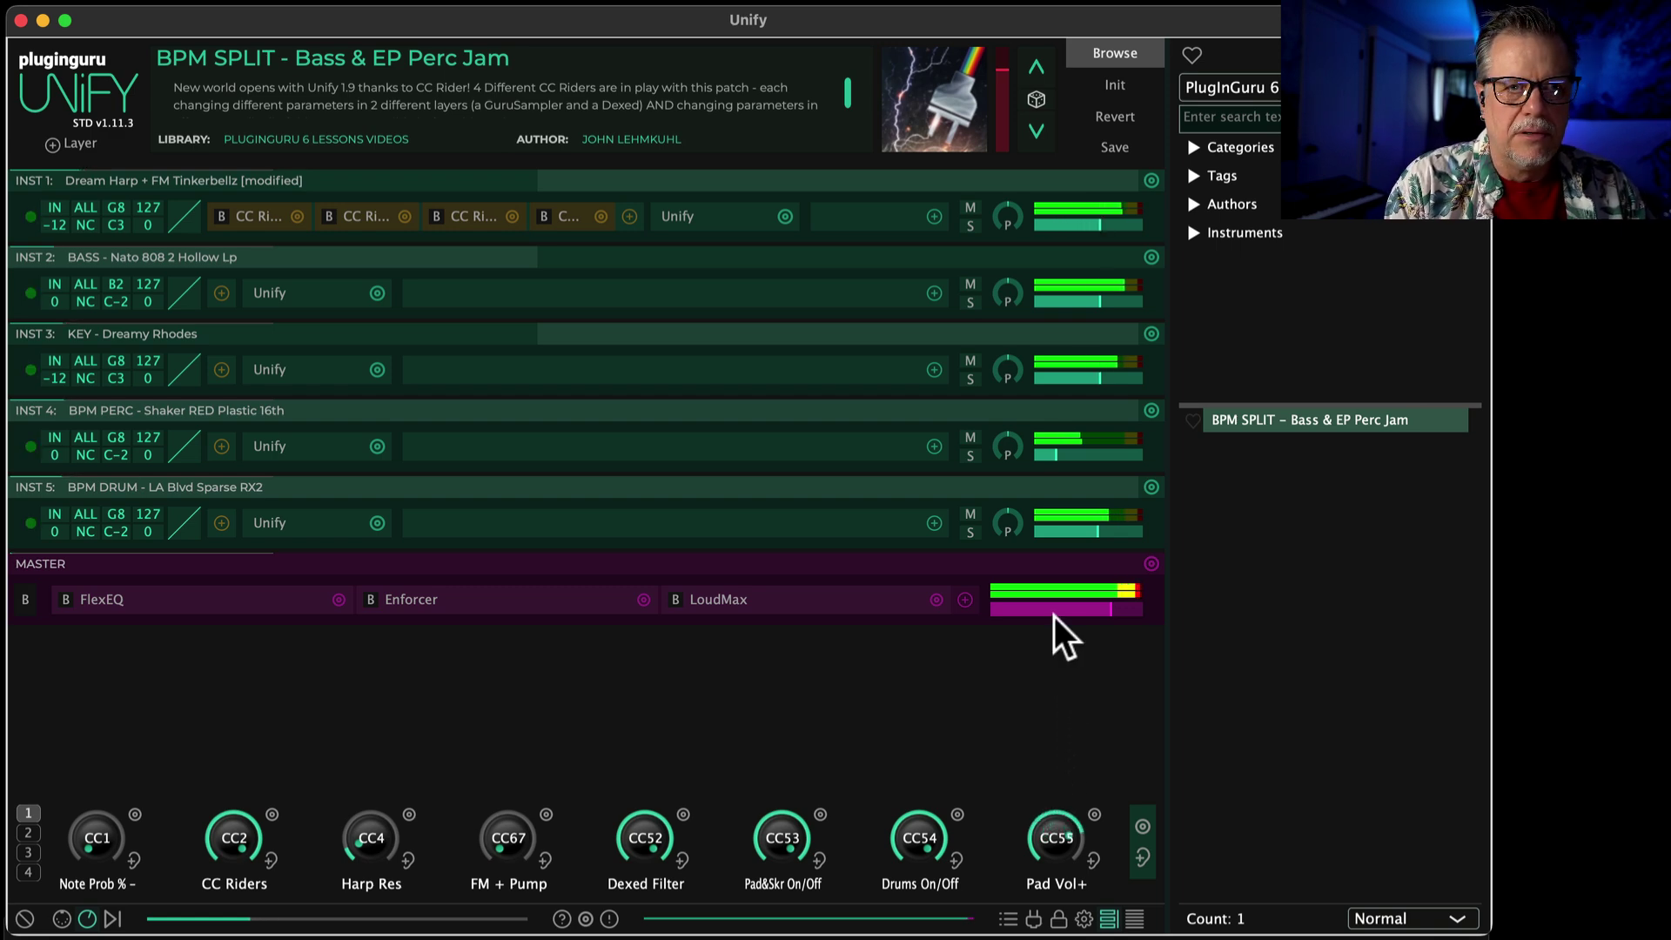
pyautogui.moveTo(1069, 847); pyautogui.dragTo(1038, 904)
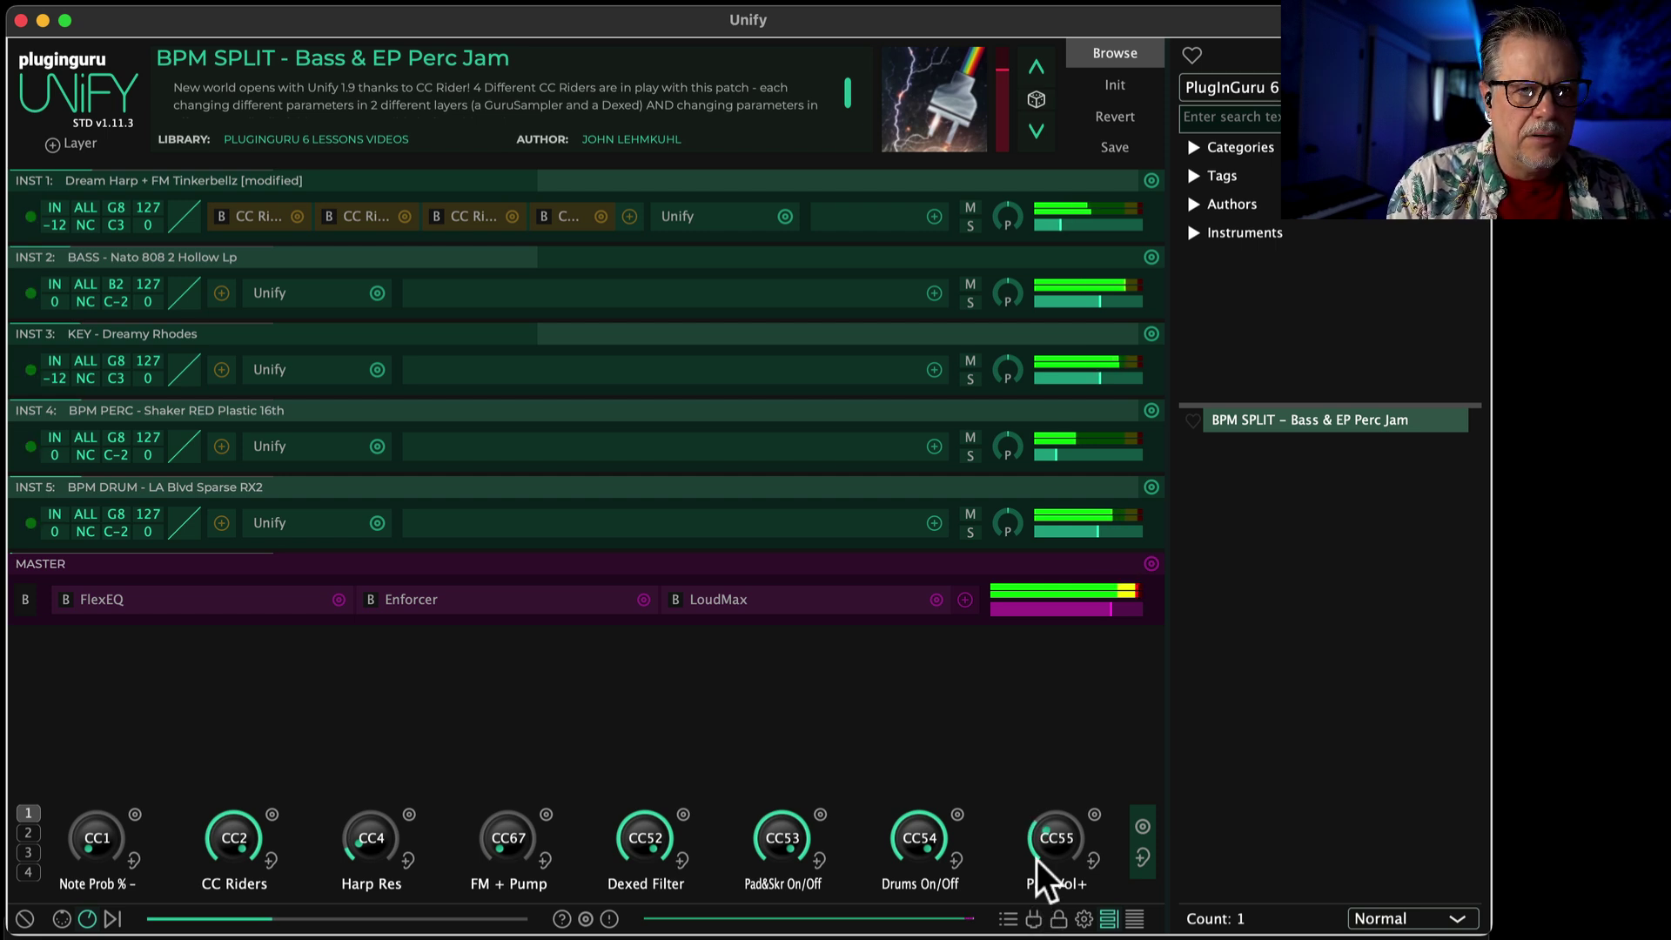
pyautogui.moveTo(1037, 860); pyautogui.dragTo(1070, 776)
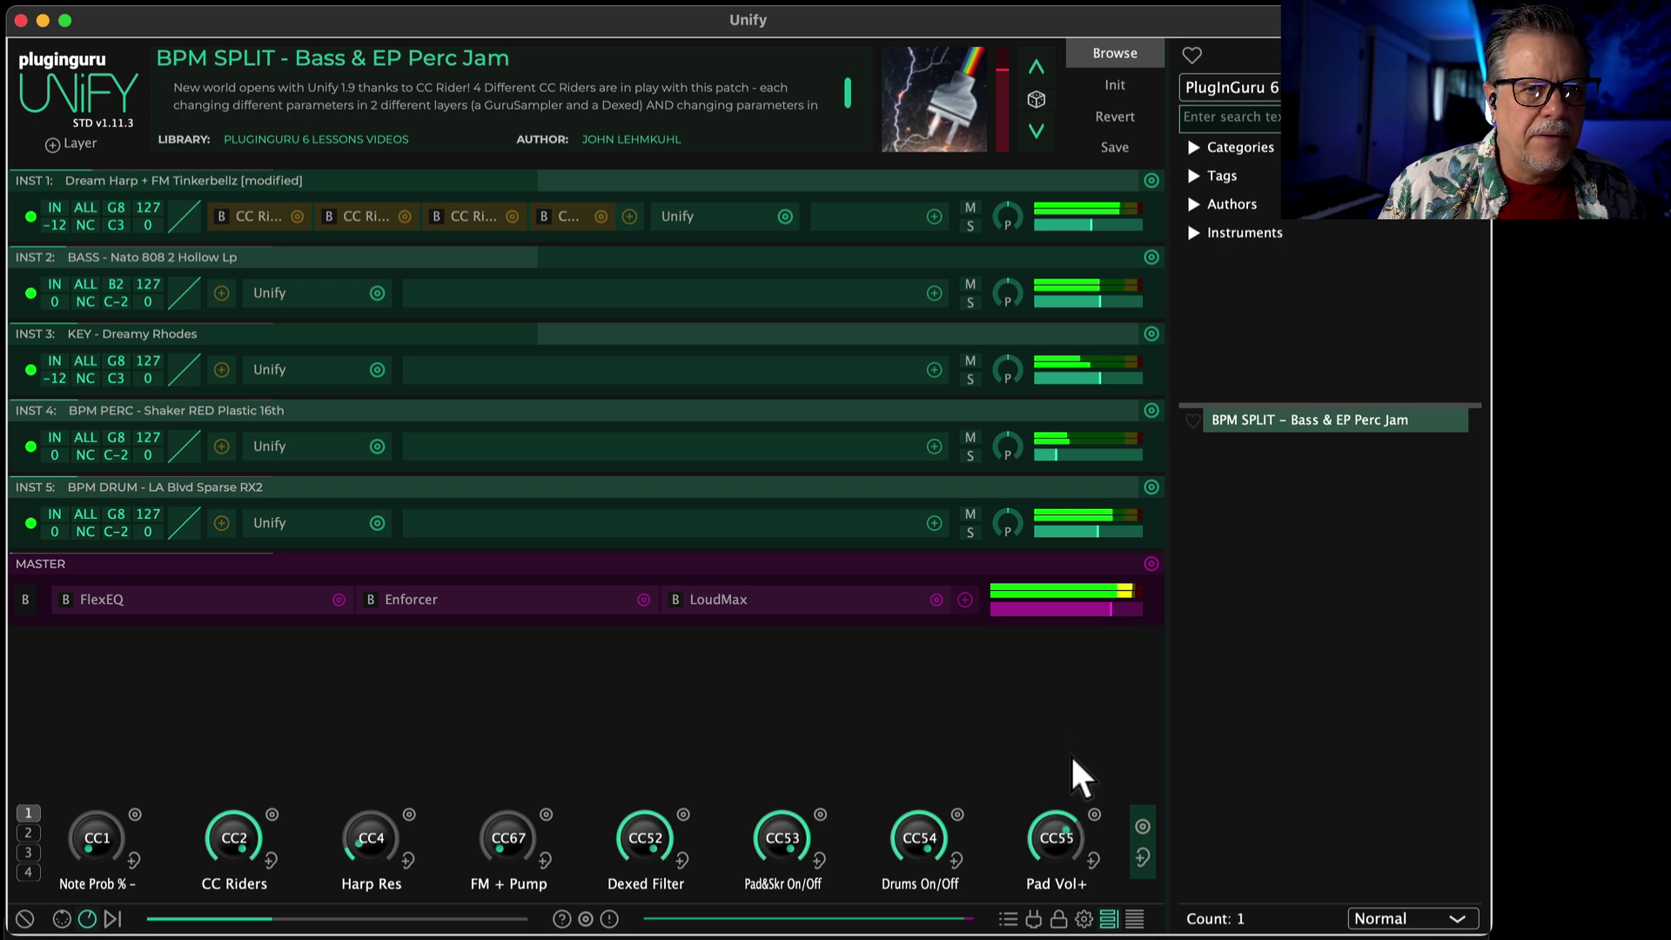